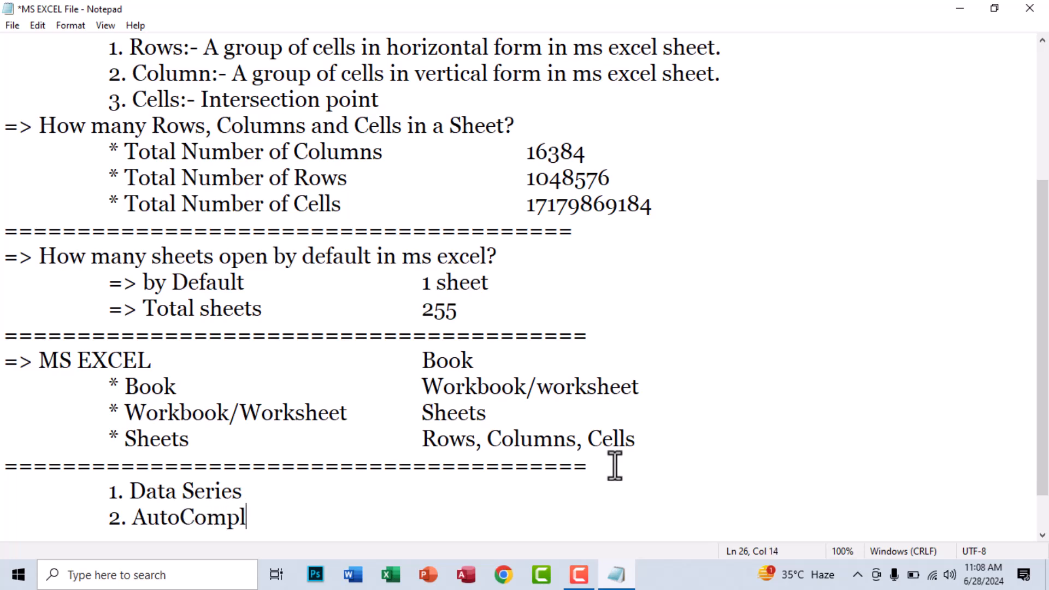
# Complete the numbered list with AutoComplete, Drag & Drop and AutoSum, and save the notes file.
pyautogui.press('Return')
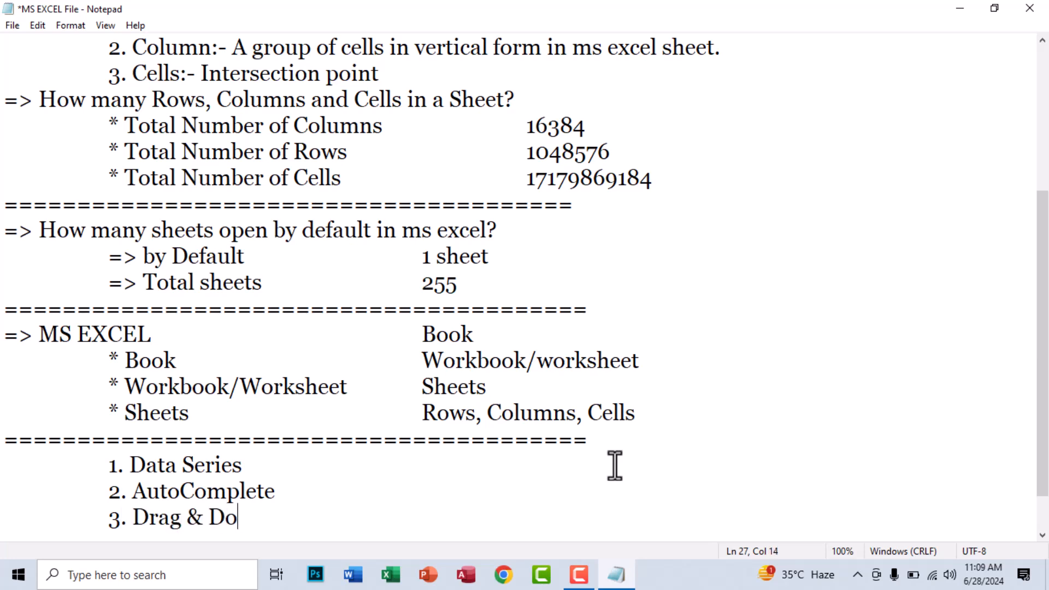
pyautogui.press('Return')
pyautogui.press('Tab')
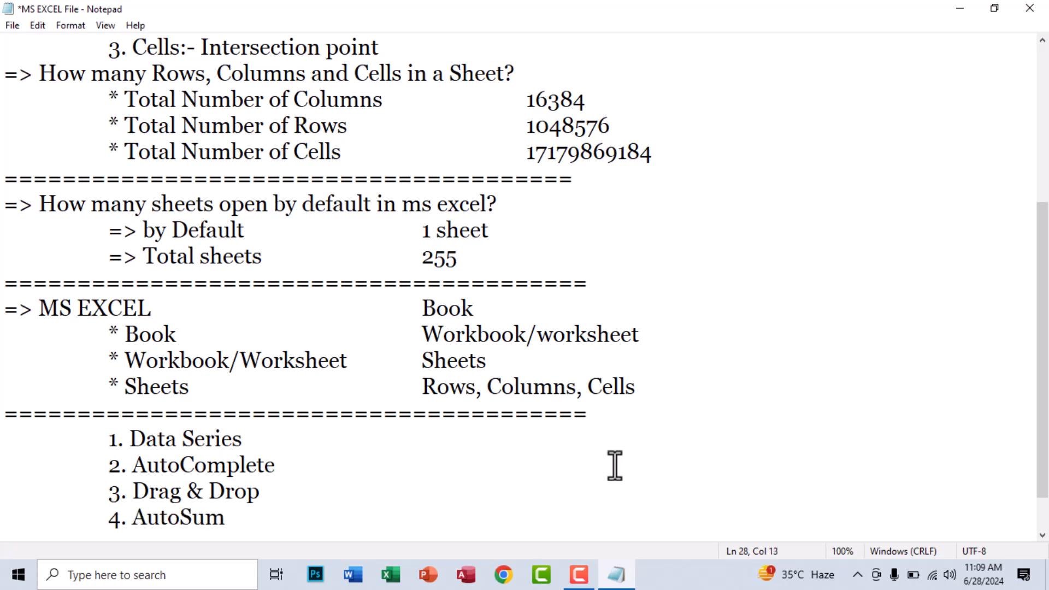
pyautogui.hotkey('ctrl', 's')
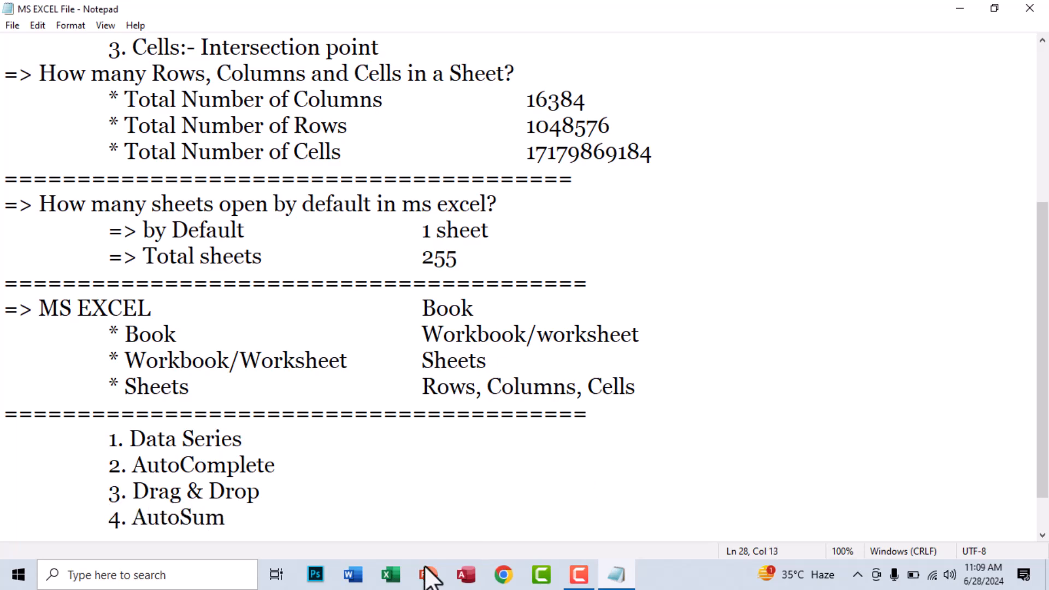
# Describe the Data Series item with "Continues form of data in ms excel sheet.".
pyautogui.moveTo(256, 522); pyautogui.dragTo(286, 455)
pyautogui.click(157, 463)
pyautogui.click(264, 436)
pyautogui.press('Tab')
pyautogui.press('Tab')
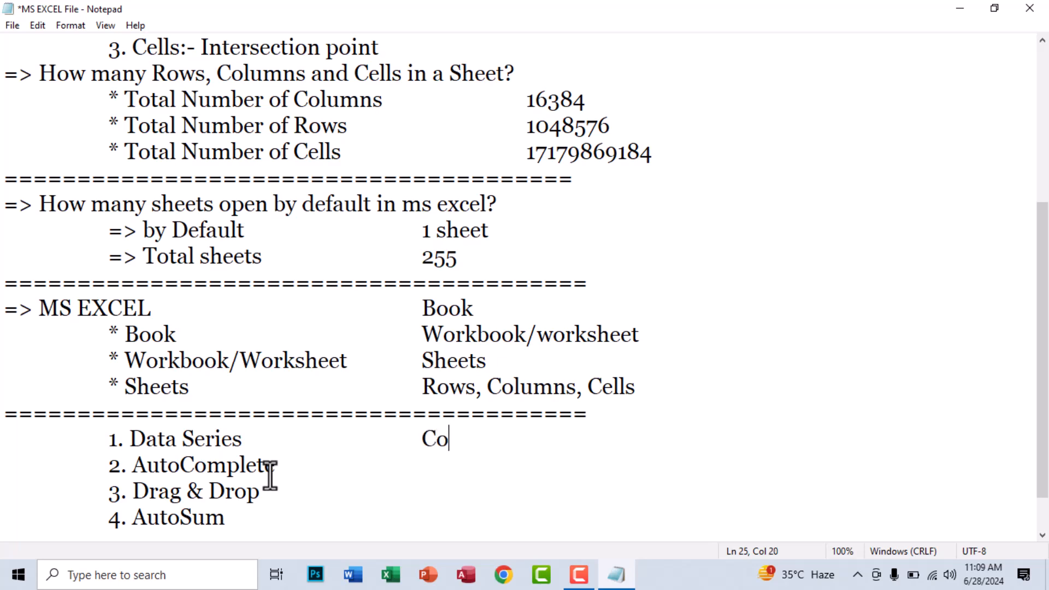
pyautogui.write('Continues form of dat')
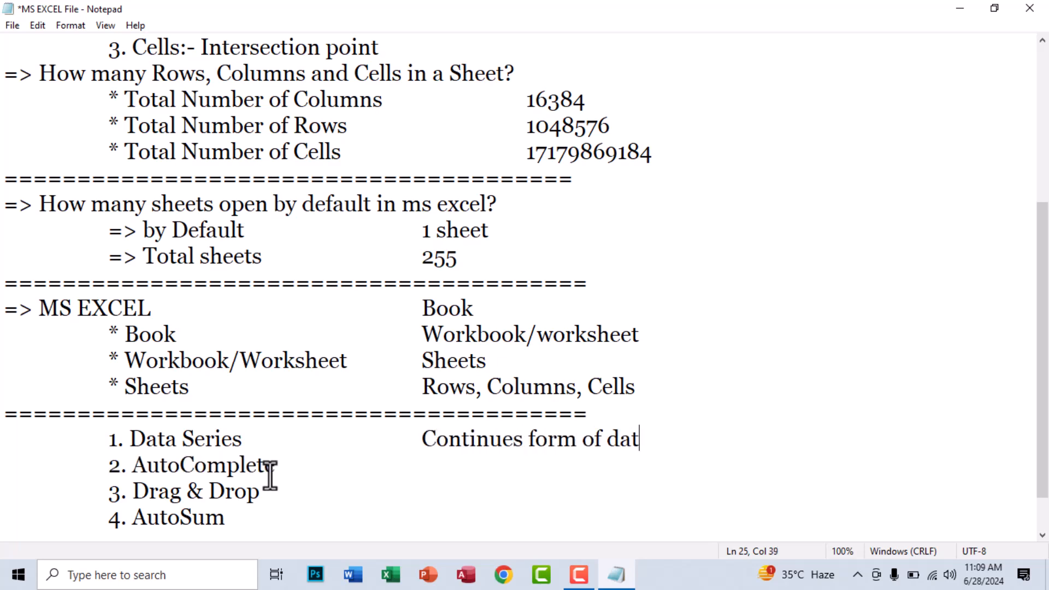
pyautogui.write('a in ms excel sheet.')
# List Static Series (Not Changeable), Dynamic Series (Changeable) and Custom Series (Both) as numbered sub-items under Data Series, and save the notes.
pyautogui.press('Return')
pyautogui.press('Tab')
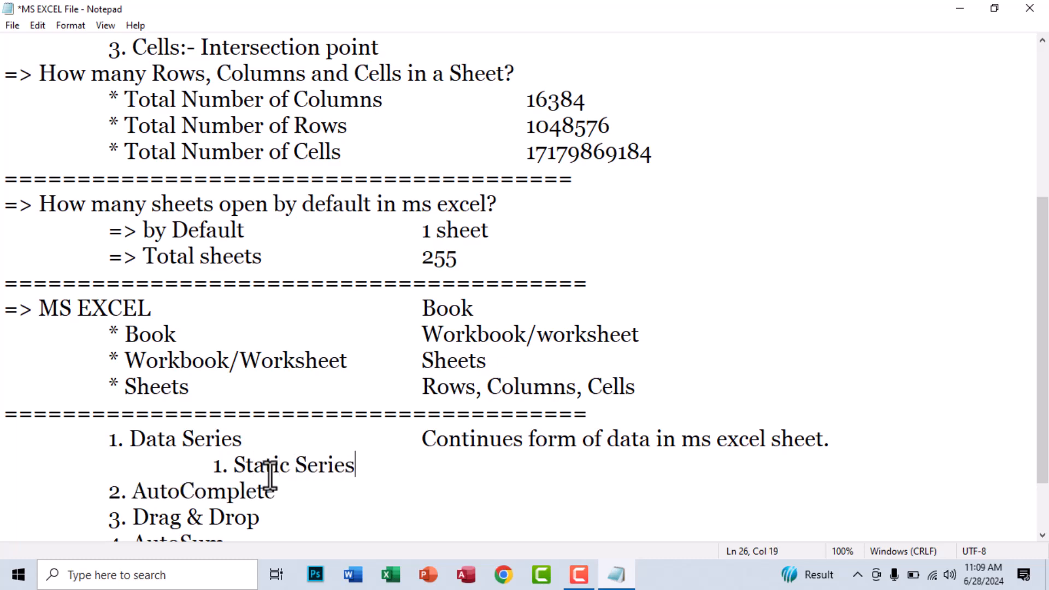
pyautogui.write('hangeable')
pyautogui.press('Return')
pyautogui.press('Tab')
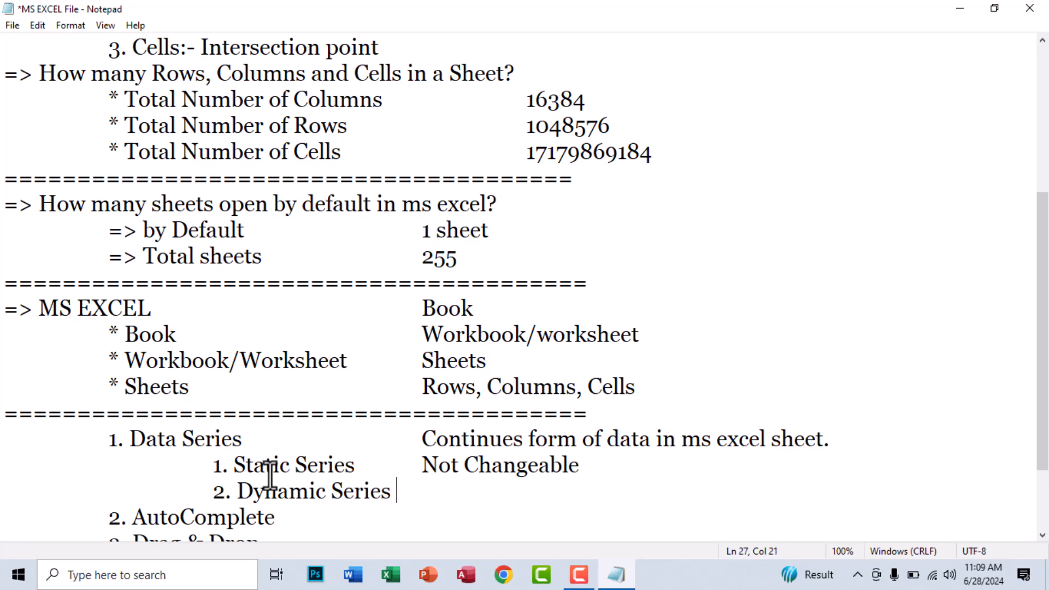
pyautogui.write('eable')
pyautogui.press('Return')
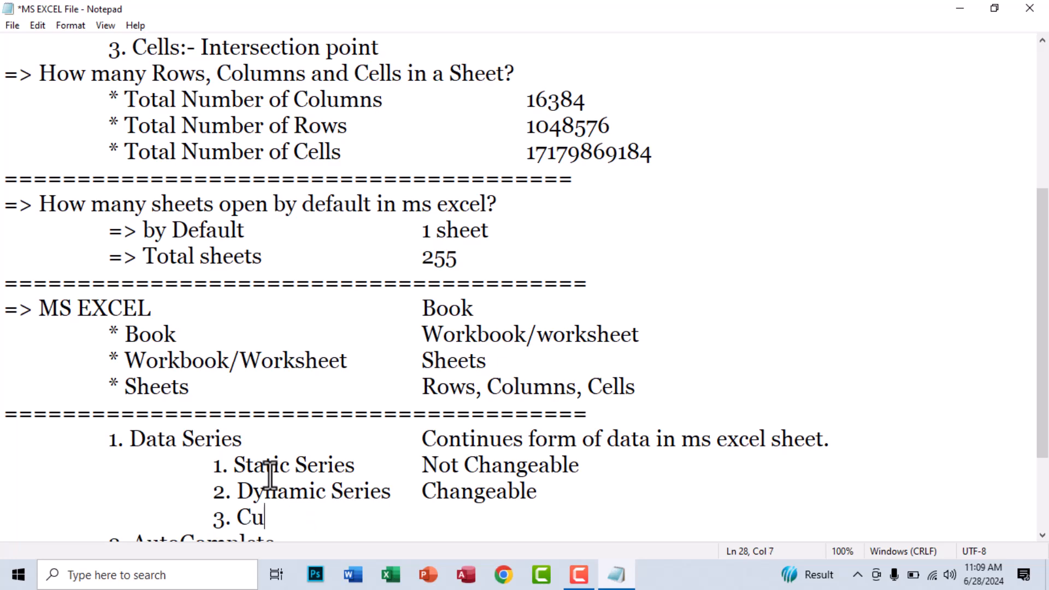
pyautogui.write('Series')
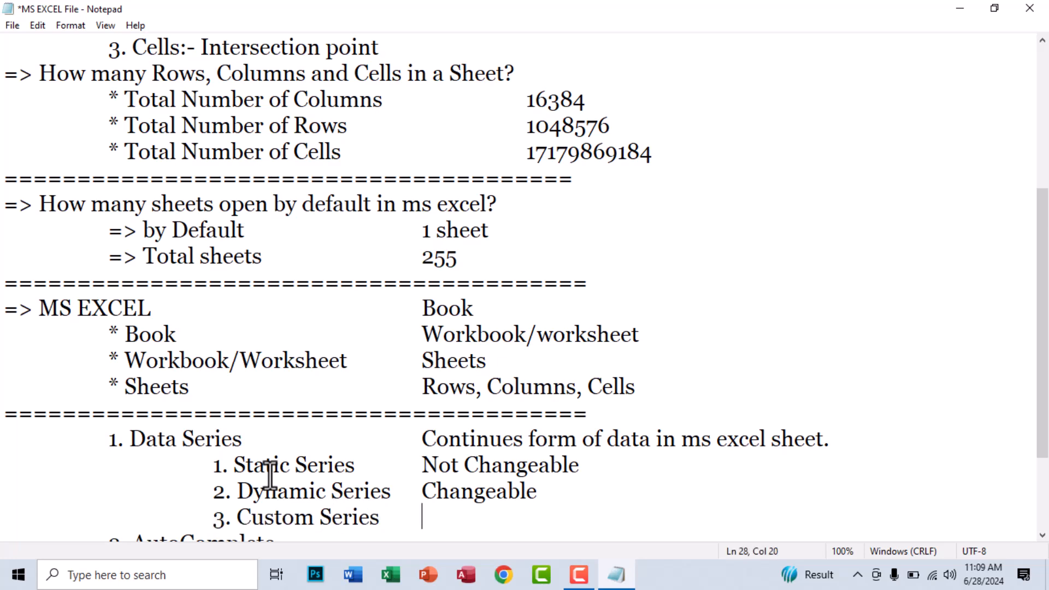
pyautogui.hotkey('ctrl', 's')
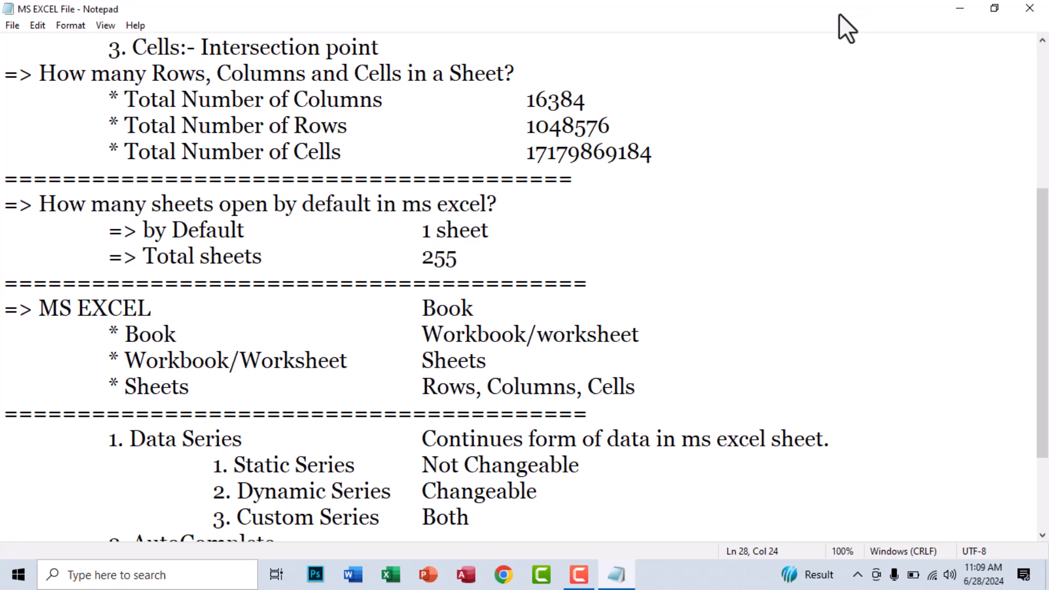
# Minimize the notes, switch to Excel and create a blank workbook in a maximized window.
pyautogui.click(960, 8)
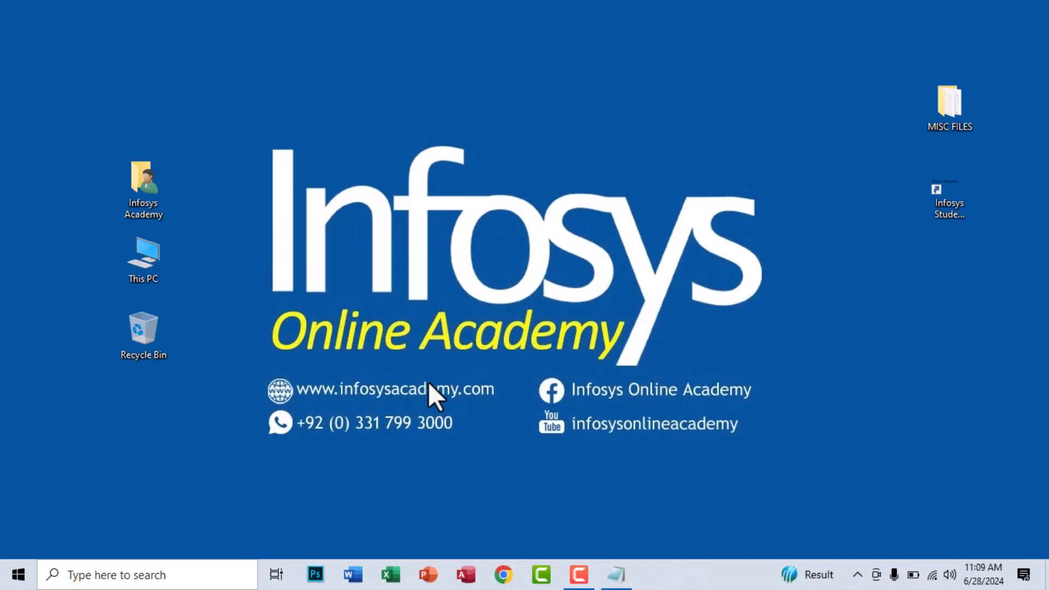
pyautogui.click(392, 574)
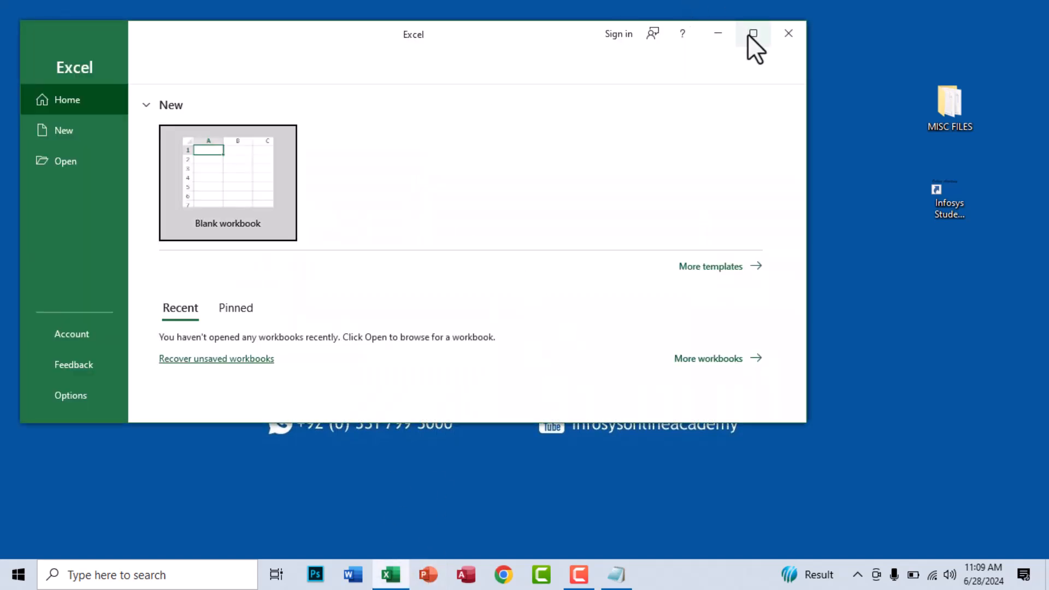
pyautogui.click(753, 34)
pyautogui.click(208, 178)
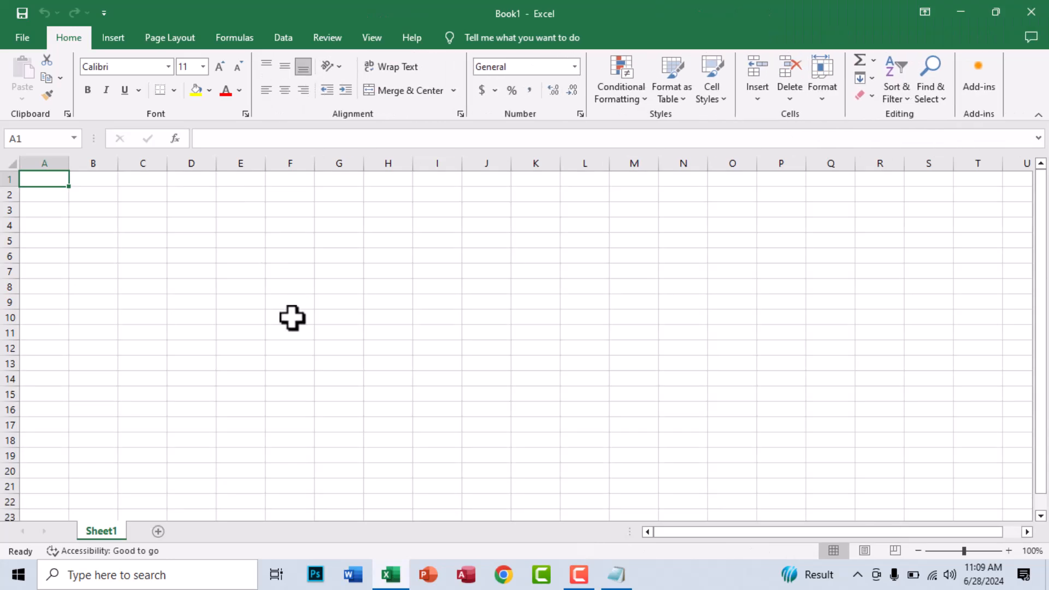
pyautogui.keyDown('ctrl'); pyautogui.scroll(3, 224, 282); pyautogui.keyUp('ctrl')
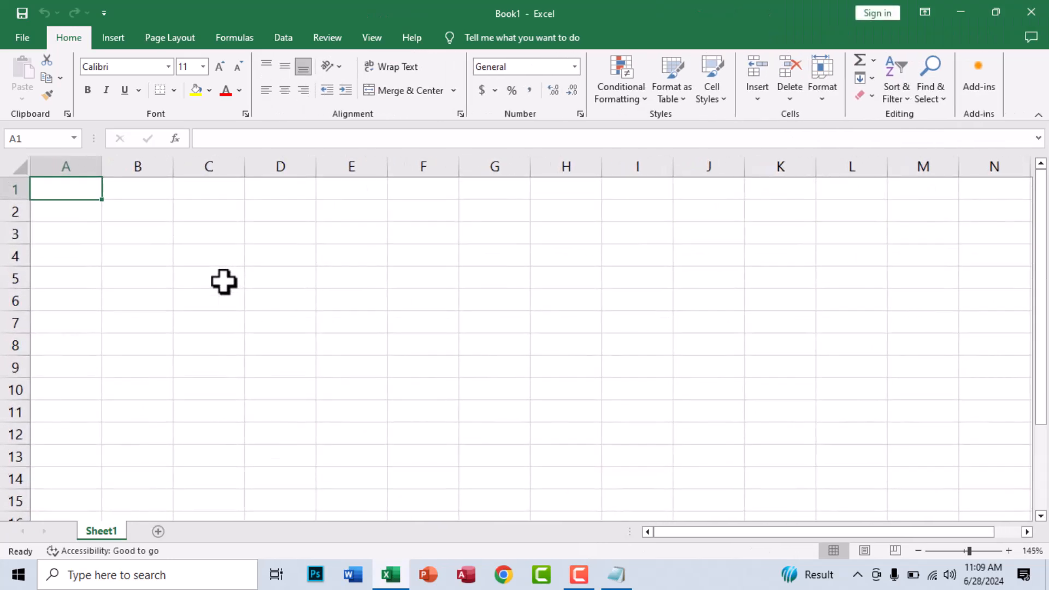
# Examine the ribbon, the Name Box and the formula bar while selecting different cells such as B4 and E6.
pyautogui.click(831, 83)
pyautogui.click(155, 272)
pyautogui.click(1037, 133)
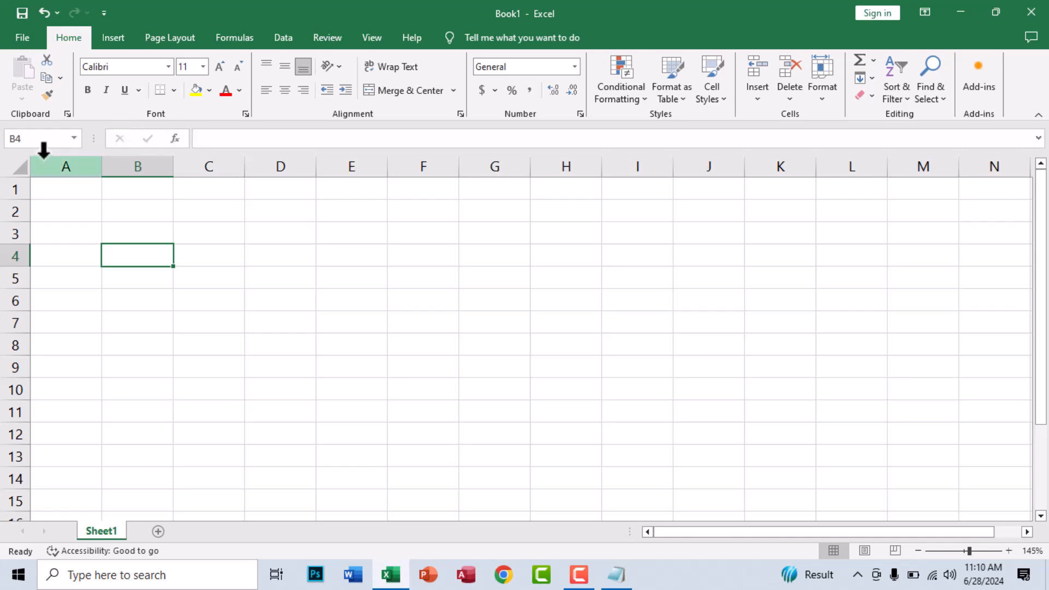
pyautogui.click(33, 138)
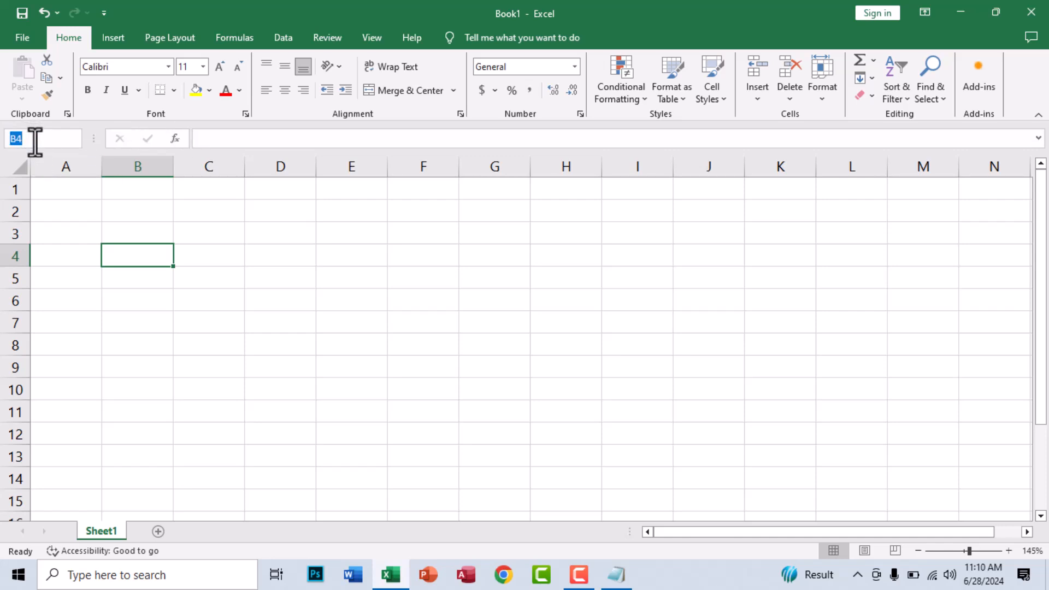
pyautogui.click(358, 297)
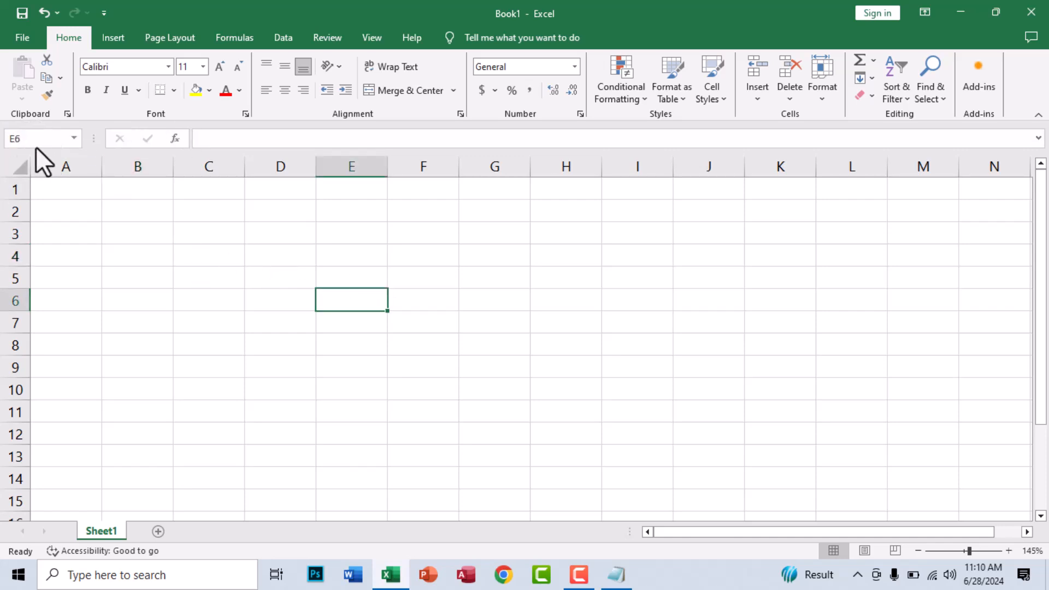
pyautogui.click(238, 140)
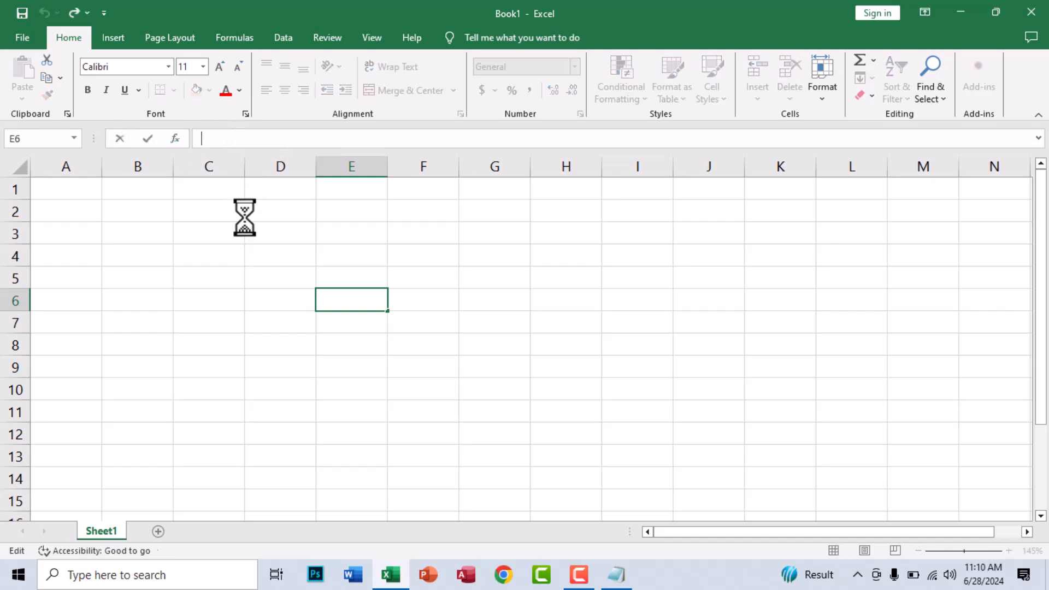
pyautogui.click(245, 218)
# Examine the column and row headers, the scroll bars and the zoom control of the worksheet.
pyautogui.moveTo(58, 164); pyautogui.dragTo(323, 174)
pyautogui.click(178, 181)
pyautogui.moveTo(2, 190); pyautogui.dragTo(11, 382)
pyautogui.click(78, 285)
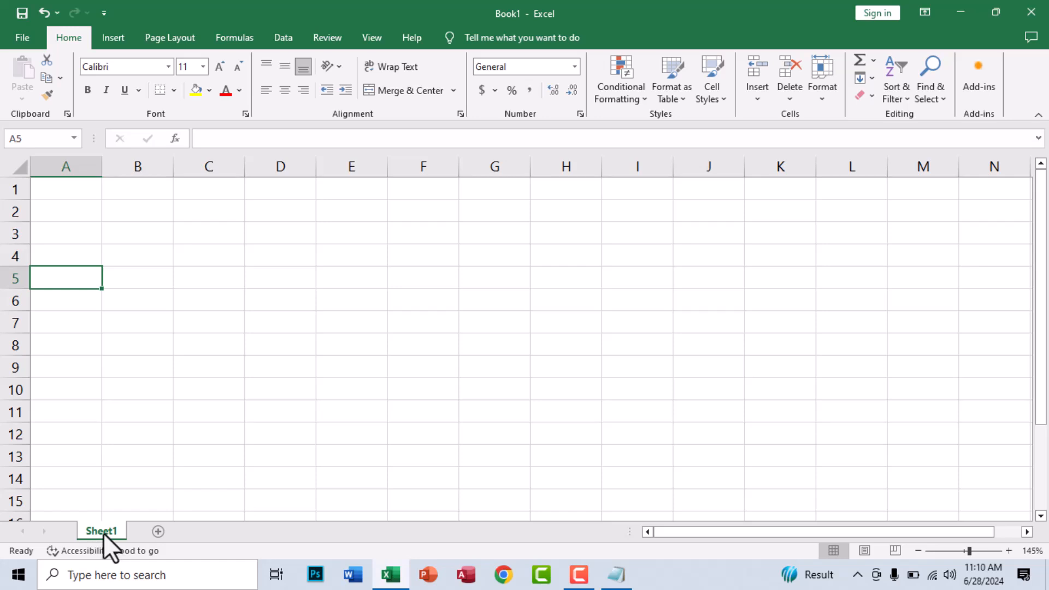
pyautogui.moveTo(772, 533); pyautogui.dragTo(749, 534)
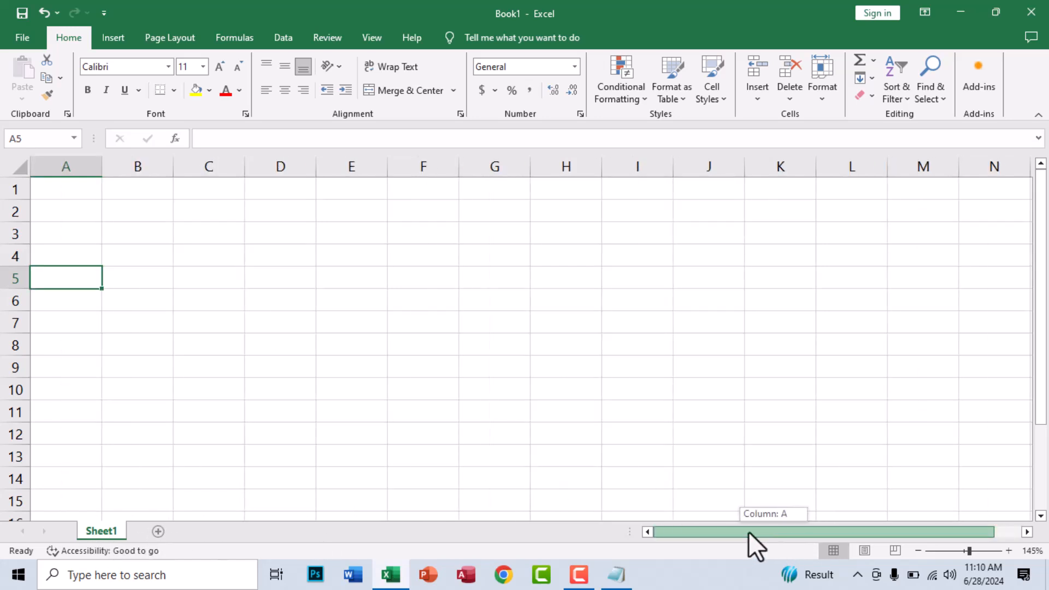
pyautogui.moveTo(1039, 371); pyautogui.dragTo(1045, 342)
pyautogui.moveTo(970, 551); pyautogui.dragTo(964, 553)
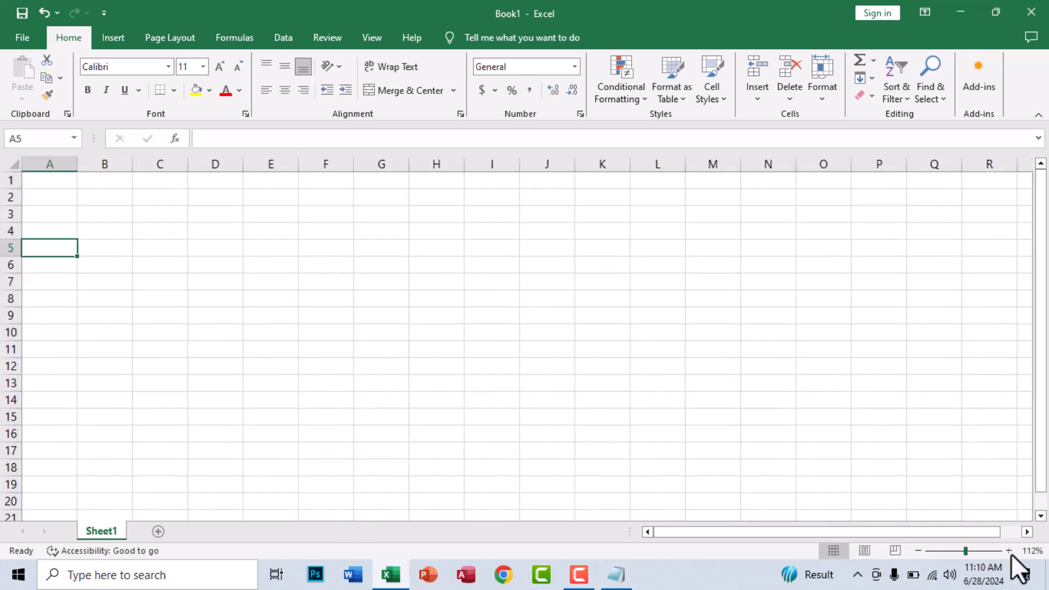
pyautogui.click(160, 316)
pyautogui.click(212, 264)
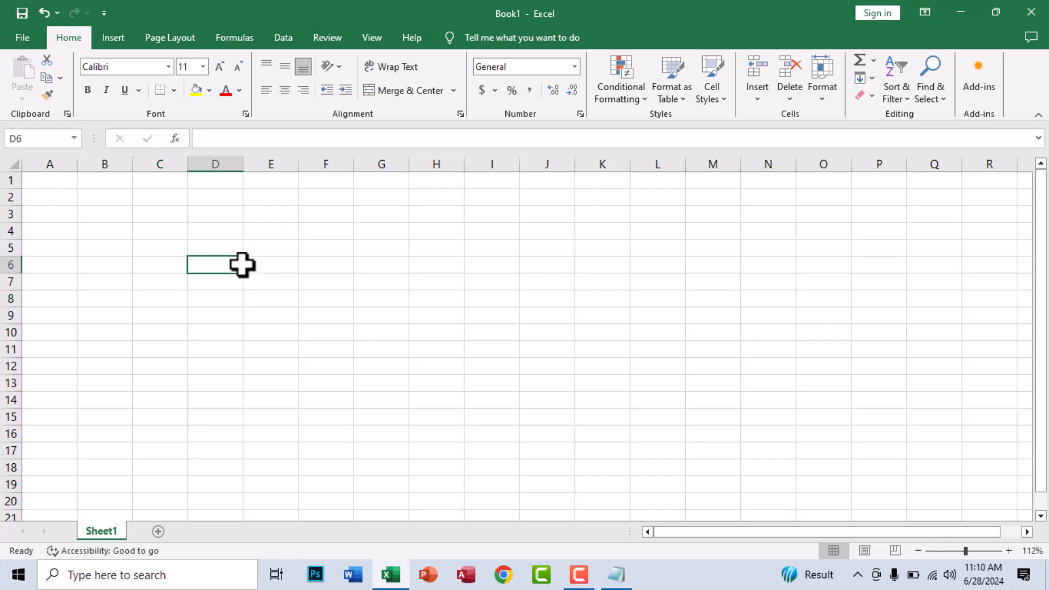
pyautogui.scroll(4, 157, 253)
pyautogui.click(211, 287)
pyautogui.click(173, 295)
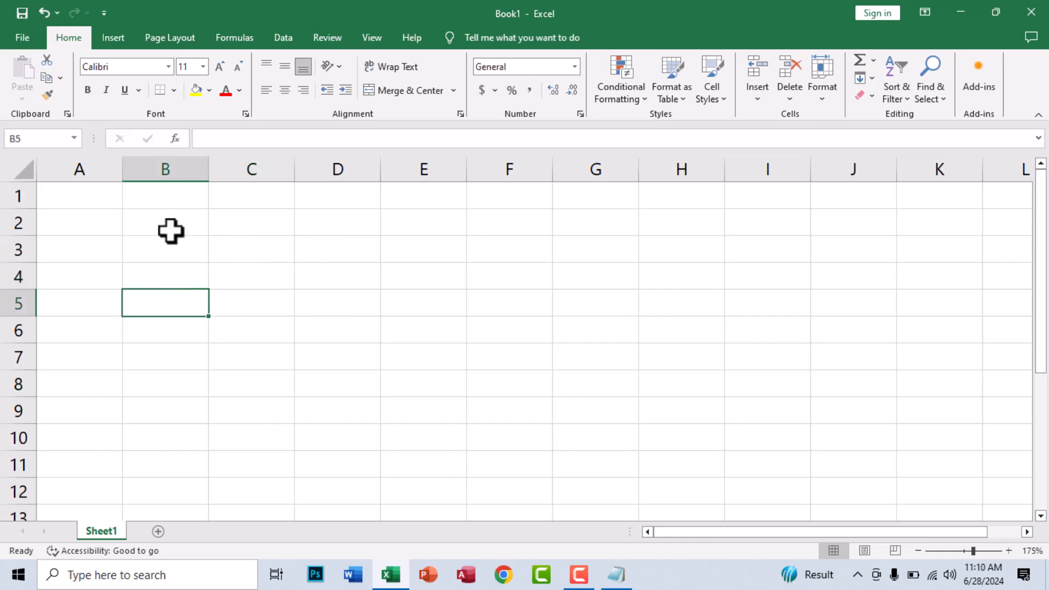
pyautogui.click(344, 352)
pyautogui.click(189, 276)
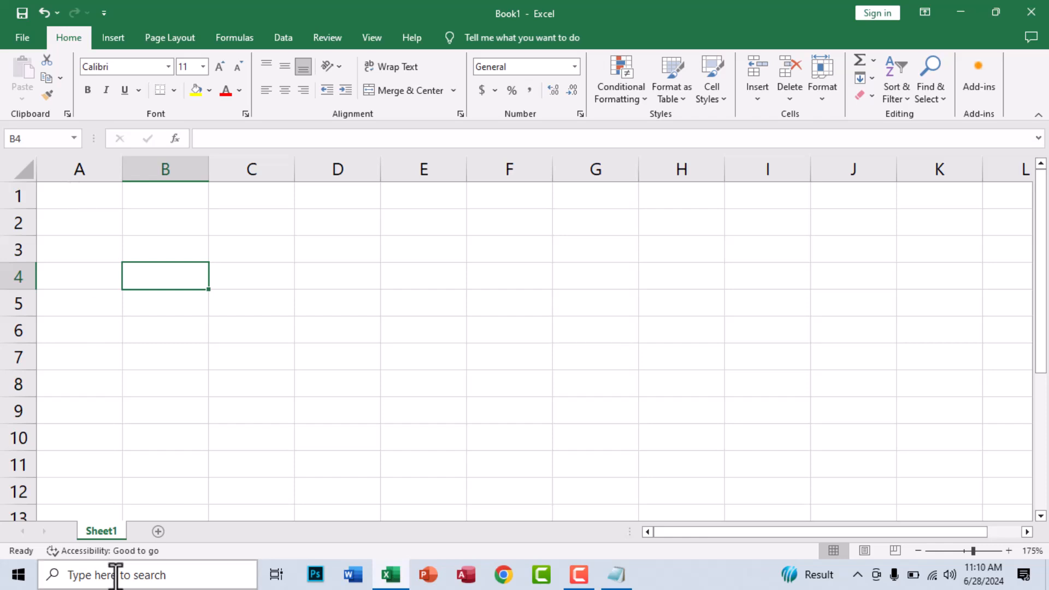
# Rename the worksheet Sheet1 as DataSeries.
pyautogui.doubleClick(109, 531)
pyautogui.write('DataSeries')
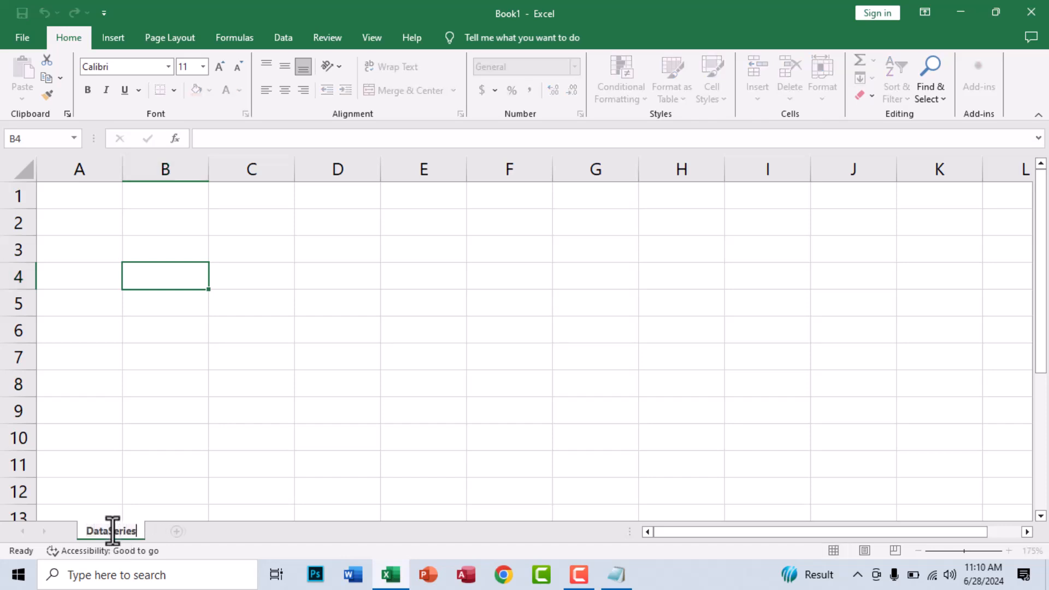
pyautogui.press('Return')
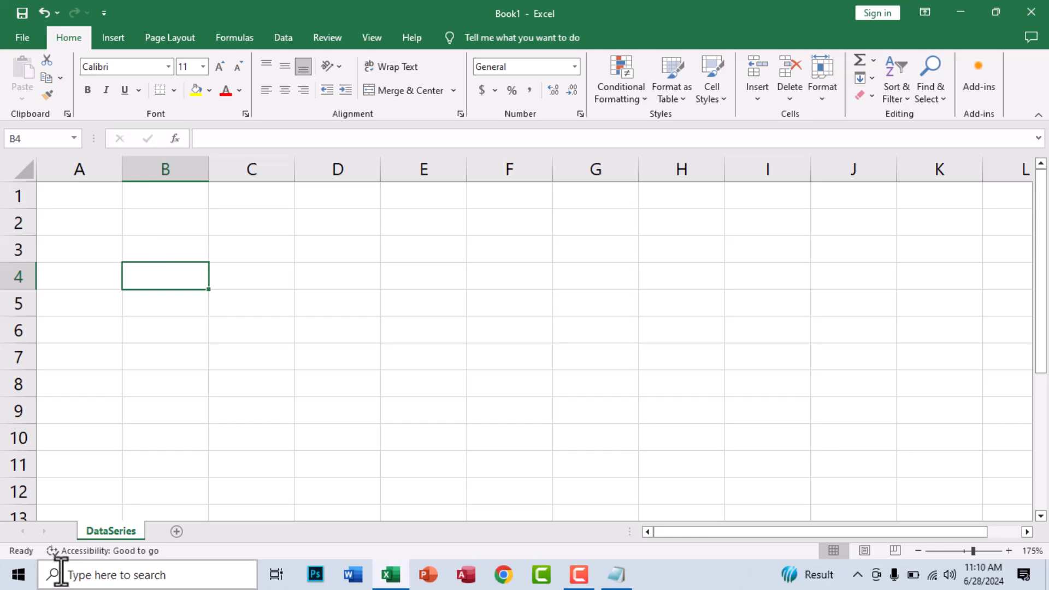
# Merge and center cells A1 to E1 for a heading.
pyautogui.click(116, 194)
pyautogui.moveTo(133, 320); pyautogui.dragTo(130, 305)
pyautogui.moveTo(80, 201); pyautogui.dragTo(405, 206)
pyautogui.click(404, 90)
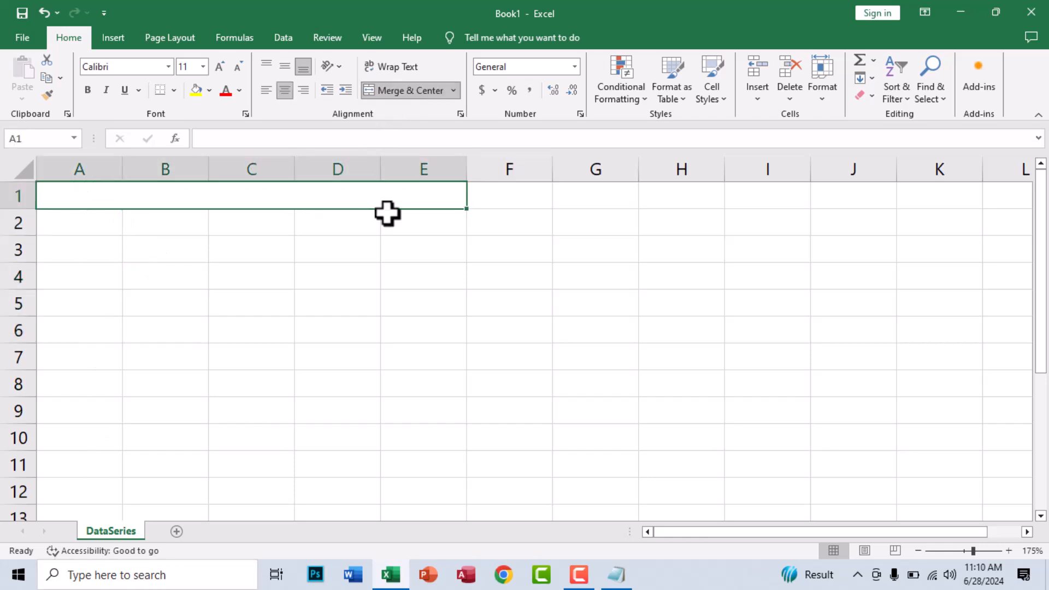
# Enter the heading "Static Series" in the merged cell A1.
pyautogui.write('Static Sereis')
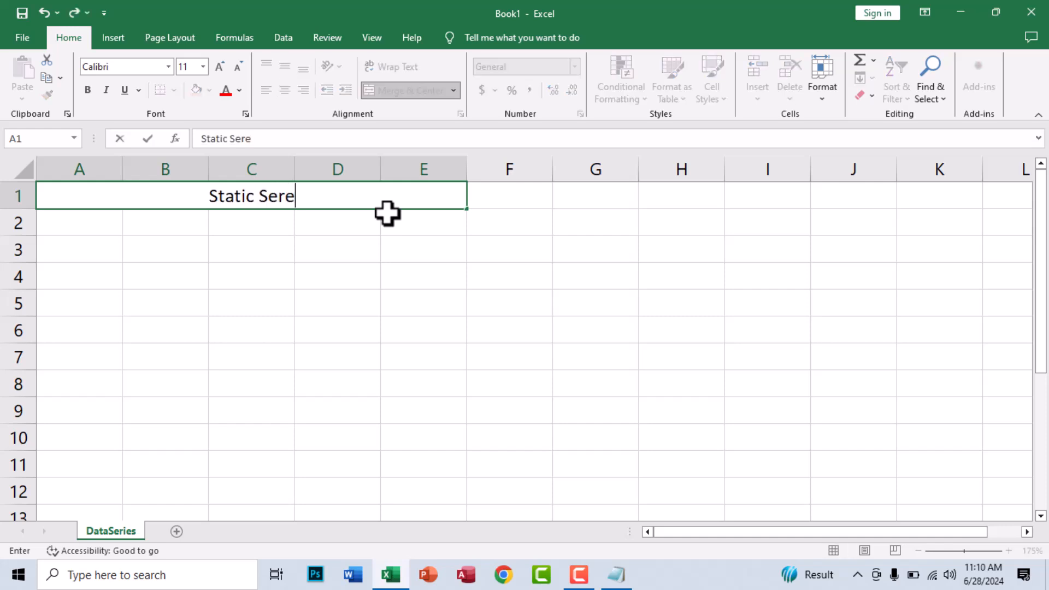
pyautogui.press('BackSpace')
pyautogui.press('BackSpace')
pyautogui.press('BackSpace')
pyautogui.write('ies')
pyautogui.press('Return')
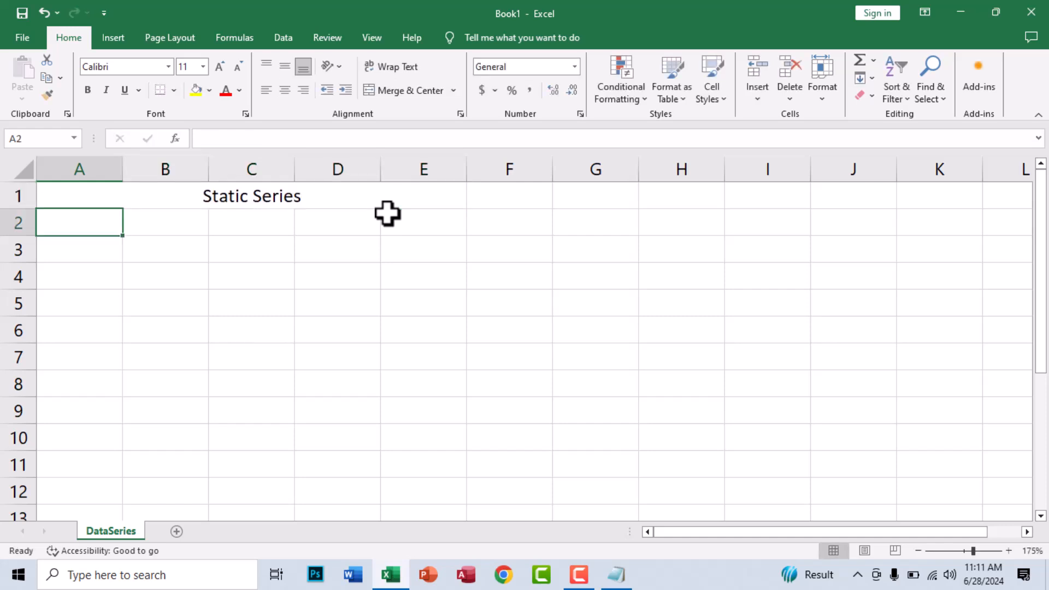
# Format the Static Series heading with a yellow fill and bold red text.
pyautogui.click(295, 206)
pyautogui.click(209, 90)
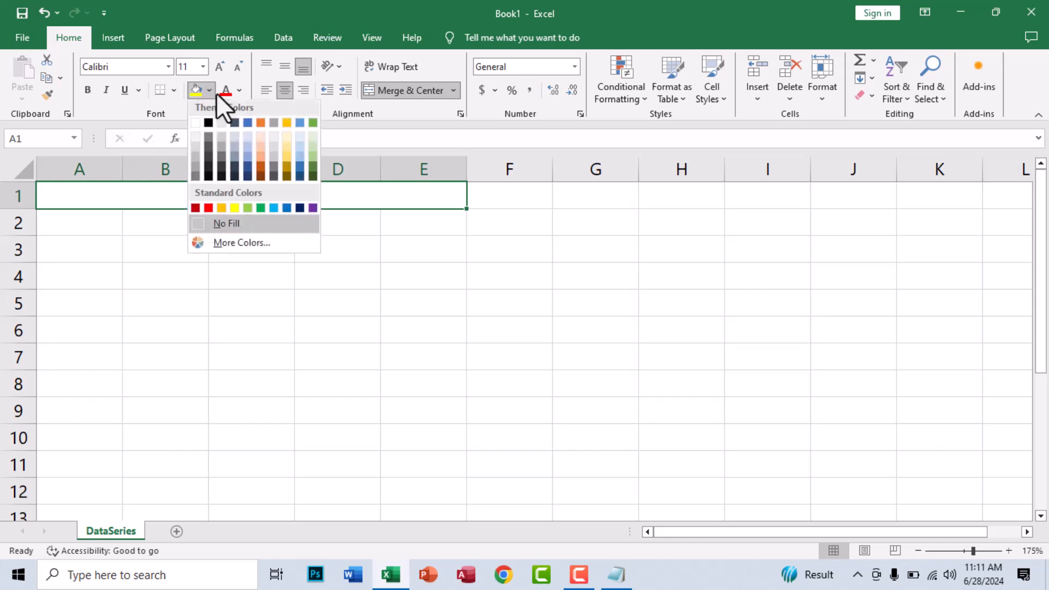
pyautogui.click(202, 91)
pyautogui.click(221, 93)
pyautogui.click(97, 88)
# Set the font of the entire worksheet to Arial.
pyautogui.click(133, 66)
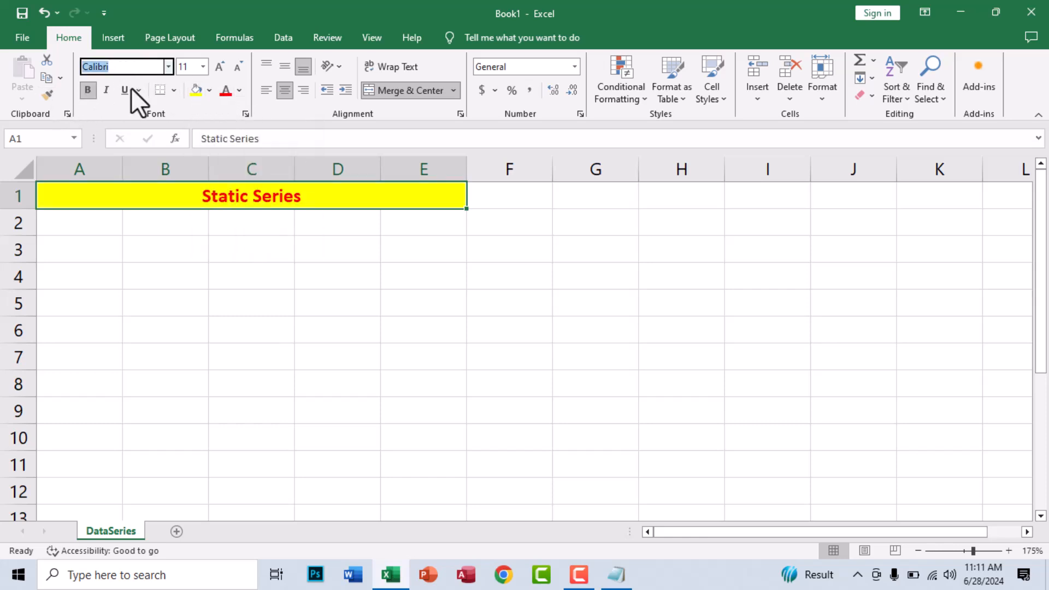
pyautogui.click(19, 169)
pyautogui.click(130, 66)
pyautogui.write('Ar')
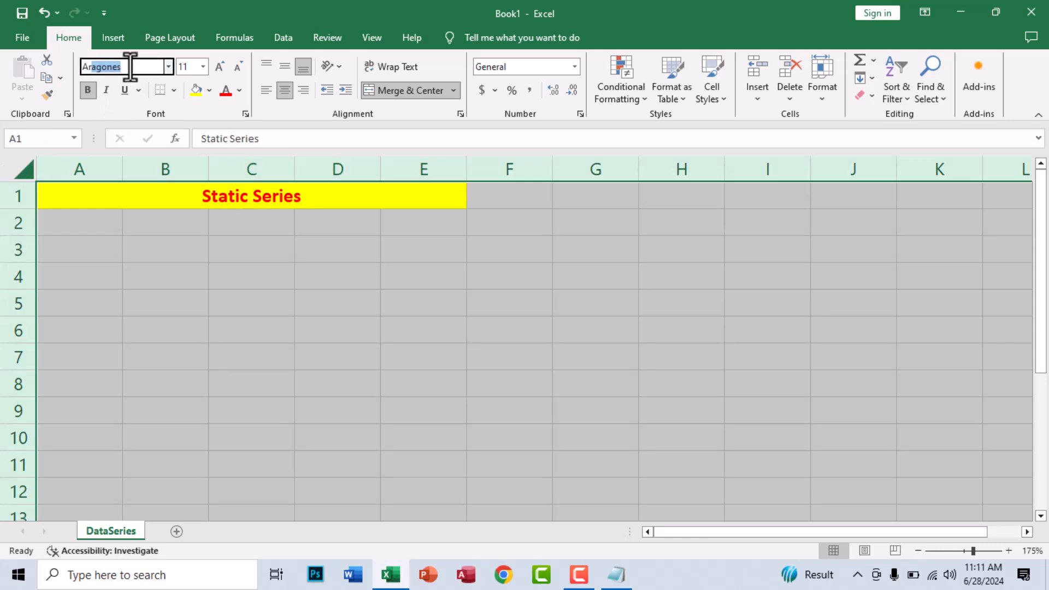
pyautogui.write('ial')
pyautogui.press('Return')
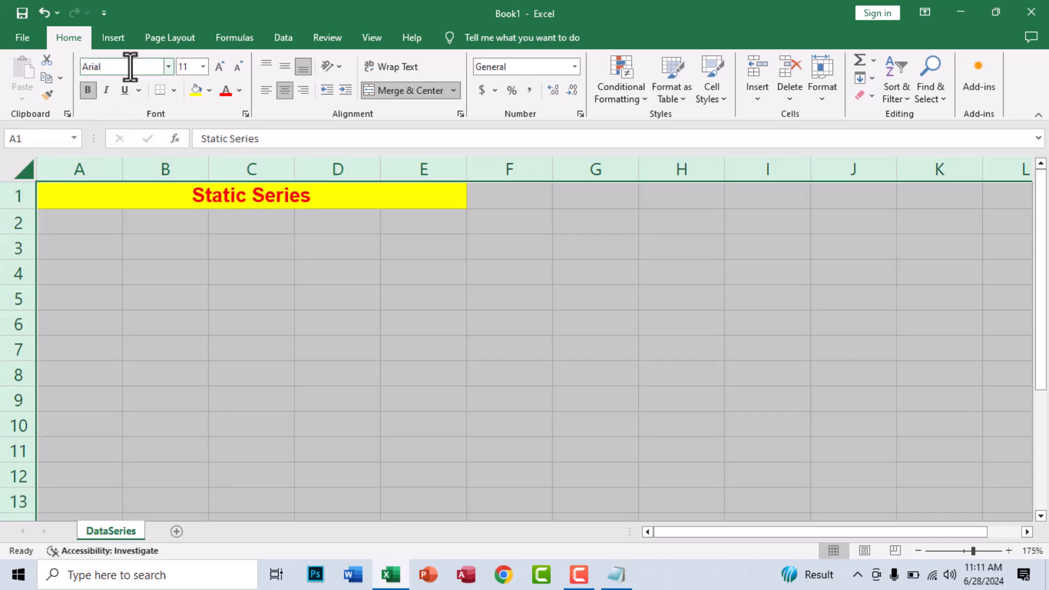
# Apply All Borders to the merged Static Series heading cell.
pyautogui.click(148, 240)
pyautogui.click(126, 191)
pyautogui.click(174, 90)
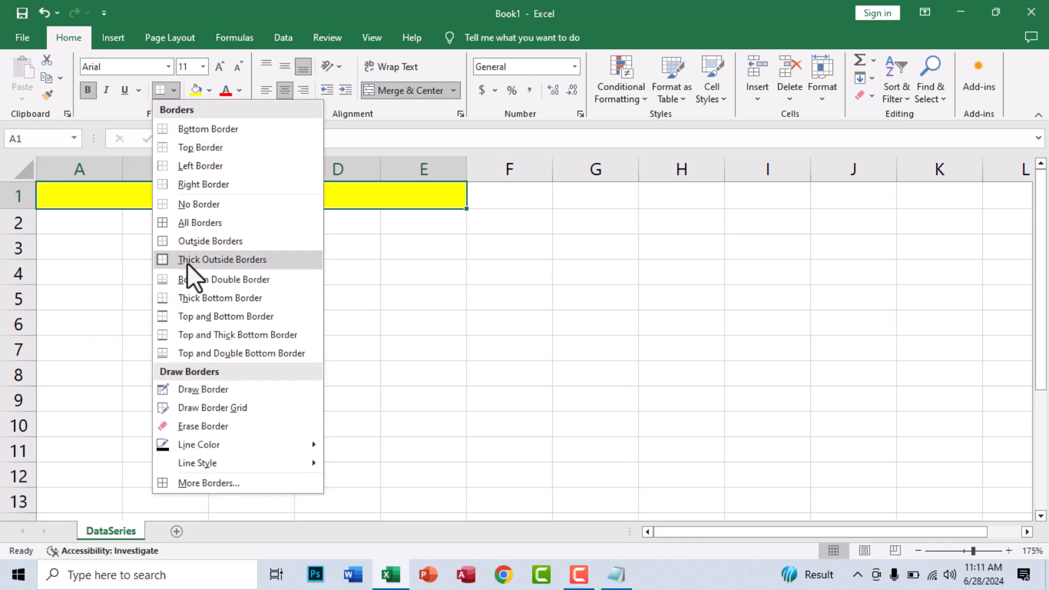
pyautogui.click(164, 223)
pyautogui.click(164, 298)
pyautogui.click(147, 197)
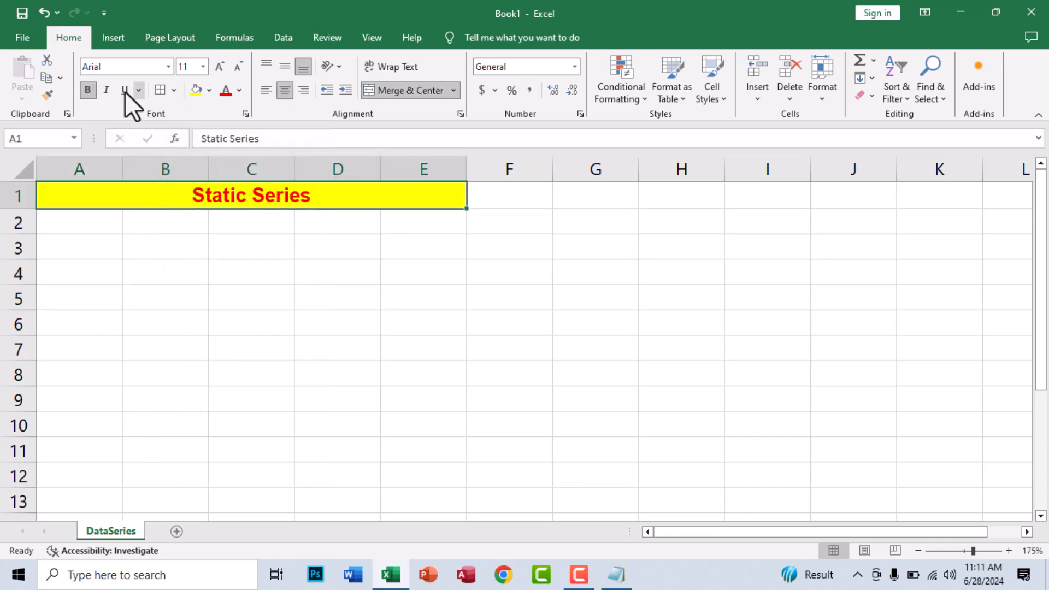
# Italicize the Static Series heading in the merged cell A1.
pyautogui.click(106, 90)
pyautogui.click(252, 324)
pyautogui.click(257, 246)
pyautogui.click(159, 245)
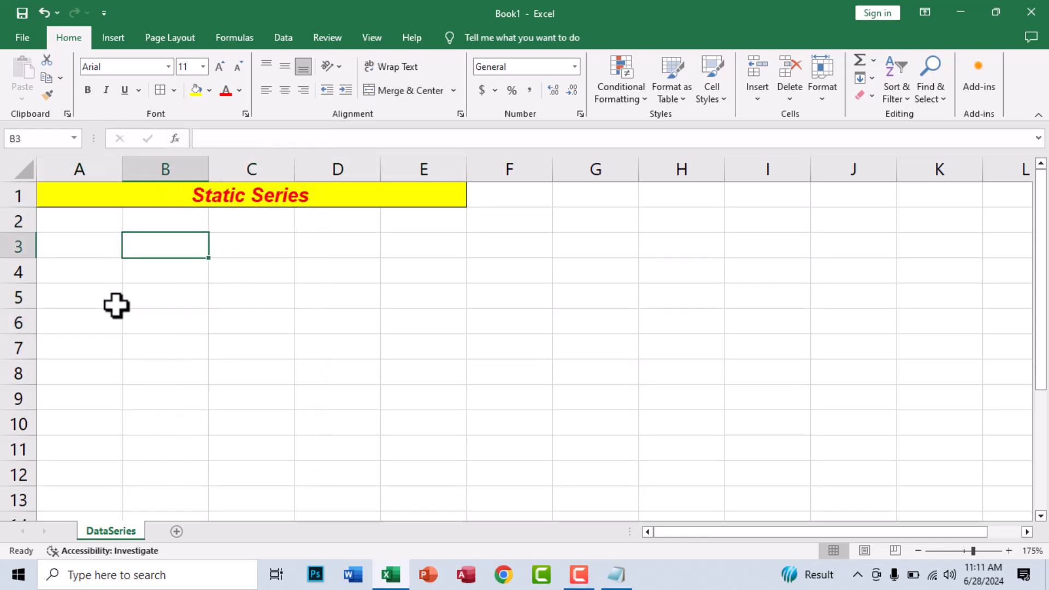
pyautogui.click(116, 305)
# Fill cells A2:A12 with the value 1, centred and with all borders.
pyautogui.click(89, 222)
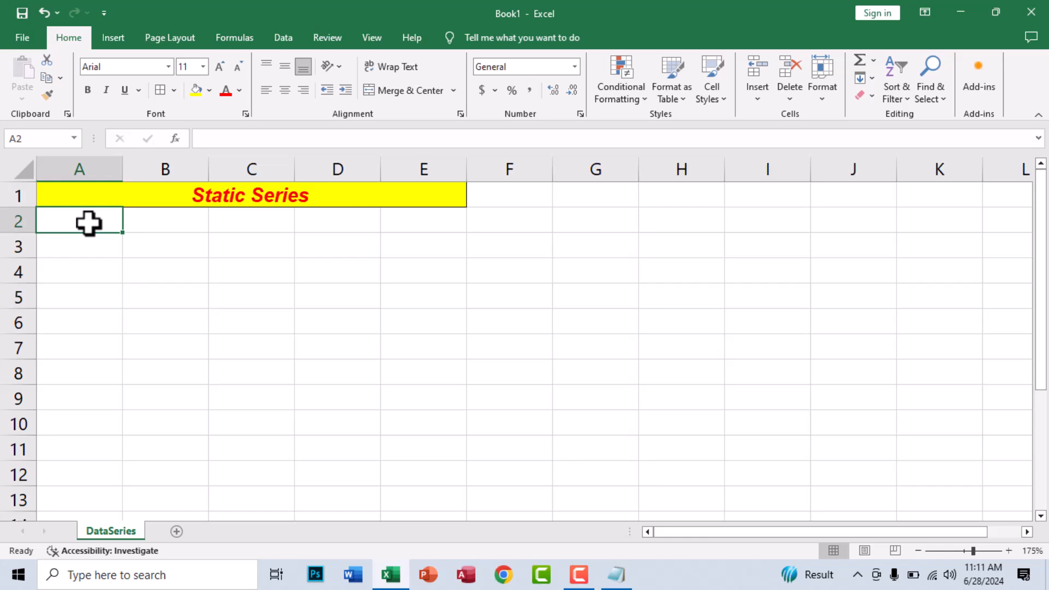
pyautogui.write('1')
pyautogui.press('Return')
pyautogui.click(88, 223)
pyautogui.keyDown('ctrl'); pyautogui.scroll(1, 89, 222); pyautogui.keyUp('ctrl')
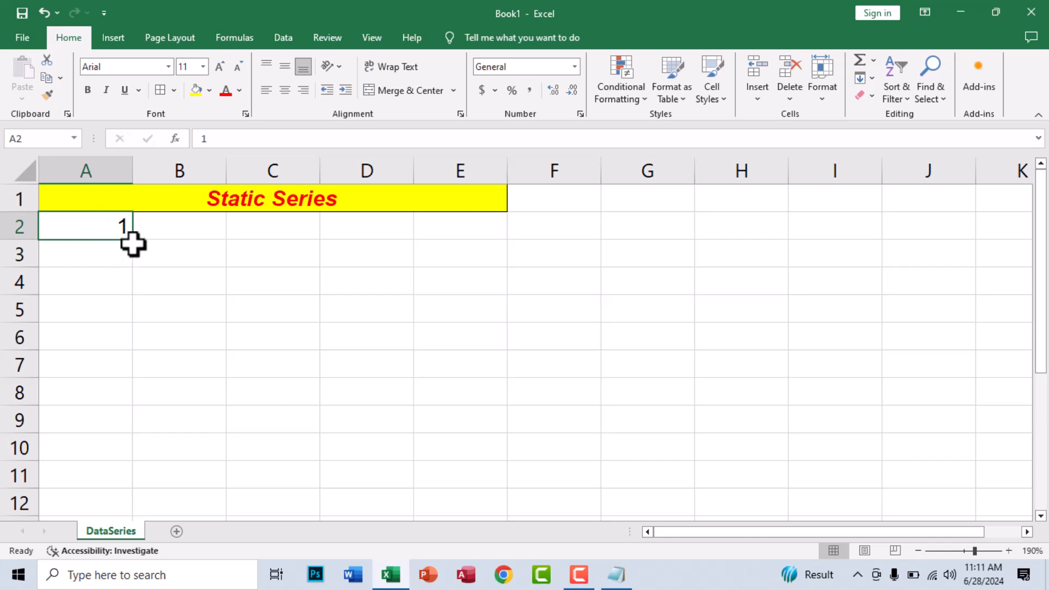
pyautogui.moveTo(133, 242); pyautogui.dragTo(114, 509)
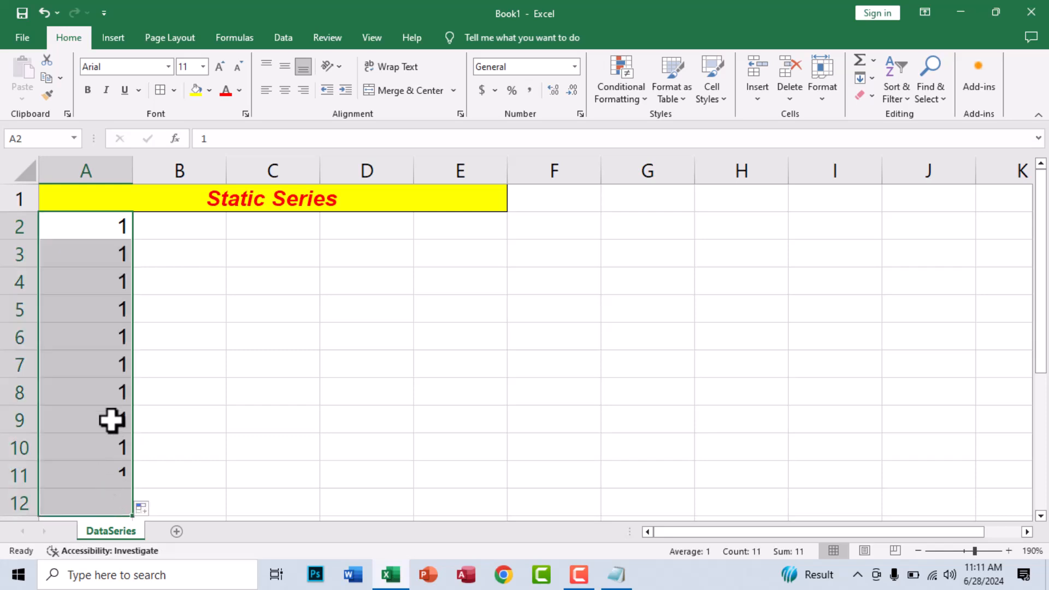
pyautogui.click(284, 90)
# Enter a sample first name in B2 and fill it down through B12, centred and with all borders.
pyautogui.click(159, 225)
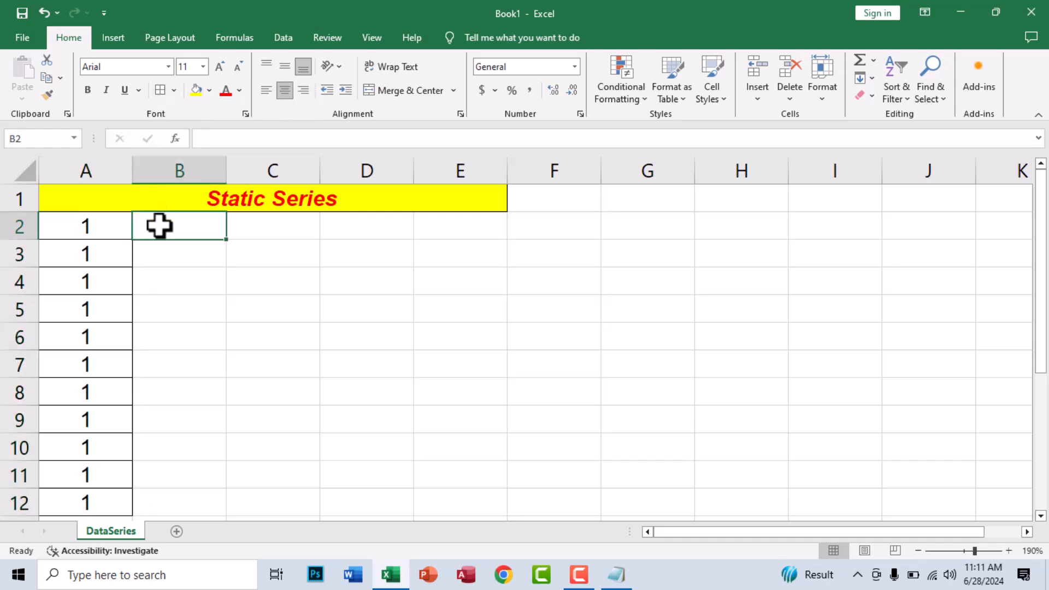
pyautogui.write('a')
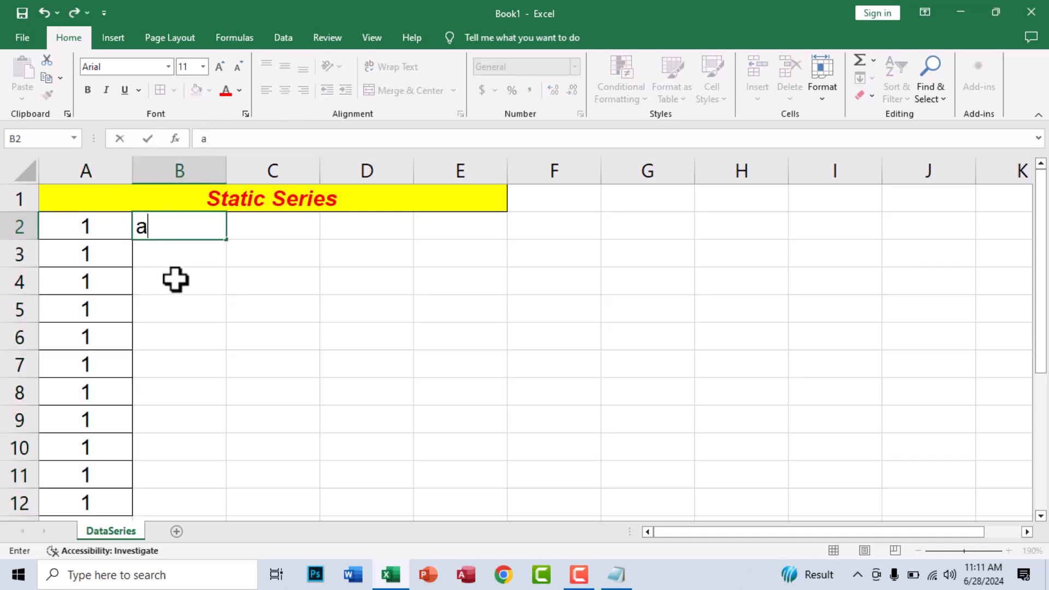
pyautogui.write('li')
pyautogui.press('Return')
pyautogui.click(180, 223)
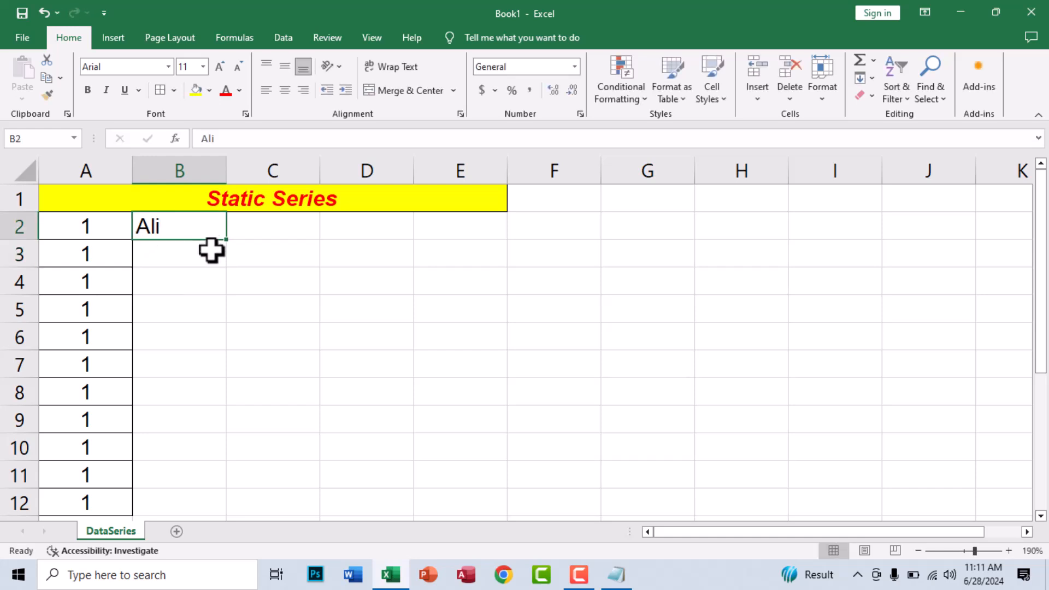
pyautogui.moveTo(230, 255); pyautogui.dragTo(198, 514)
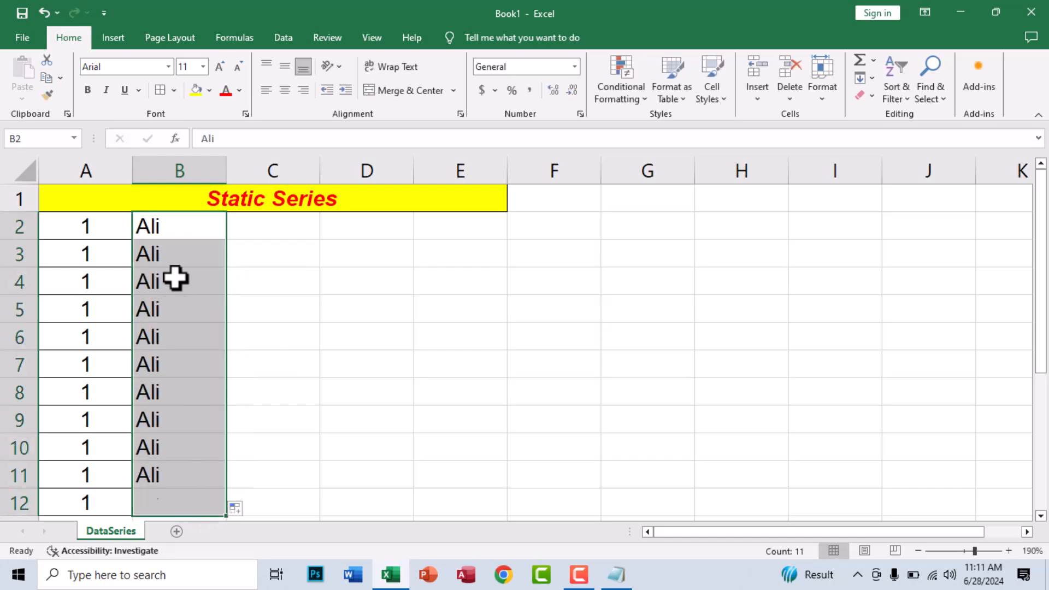
pyautogui.click(285, 90)
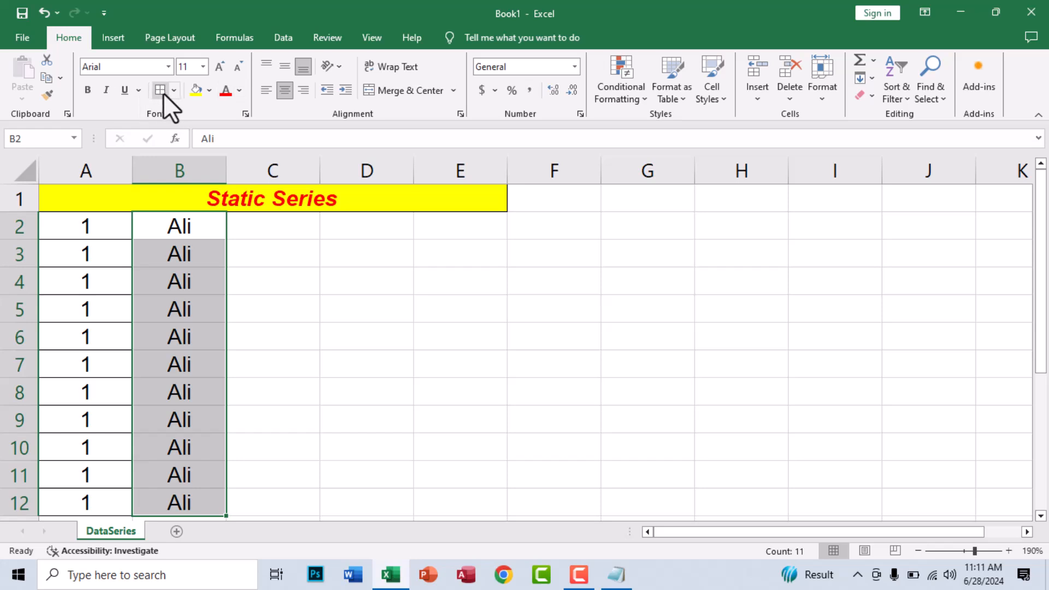
# Enter "Male" in C2 and fill it down through C12, centred and with all borders.
pyautogui.click(268, 229)
pyautogui.write('Male')
pyautogui.press('Return')
pyautogui.click(269, 229)
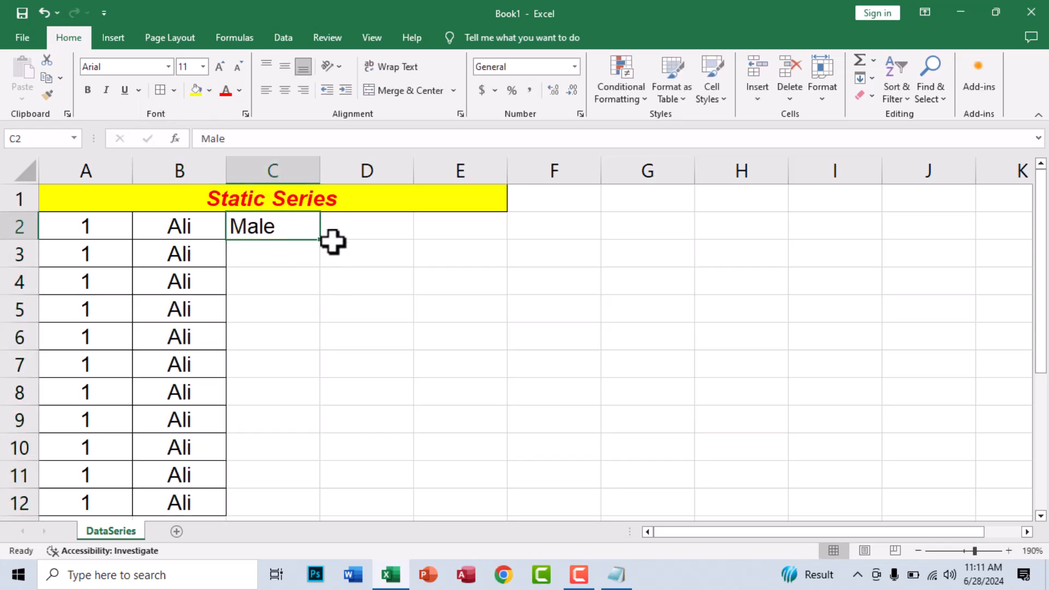
pyautogui.moveTo(321, 239); pyautogui.dragTo(299, 508)
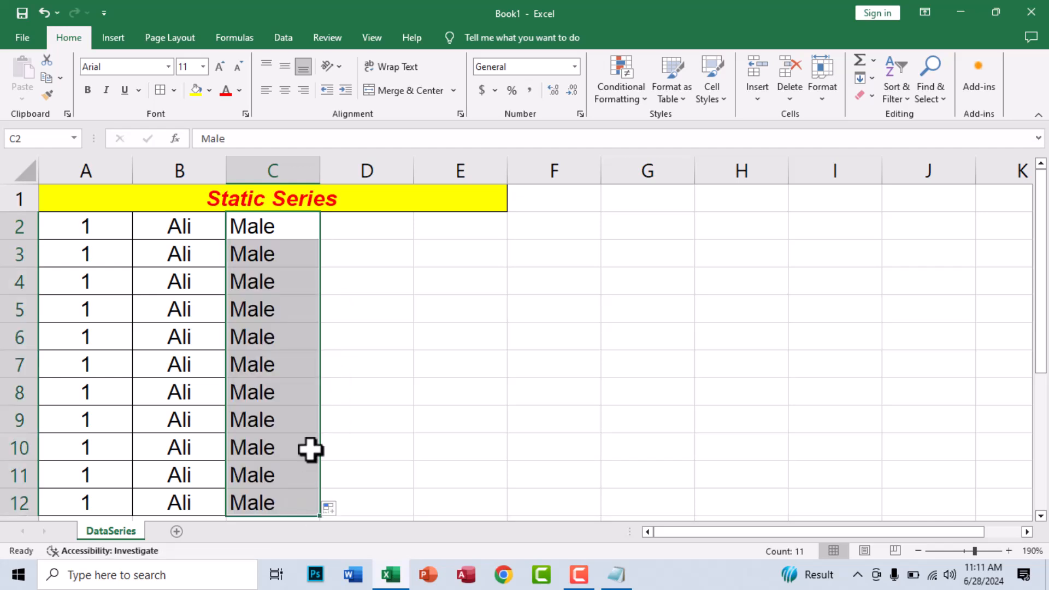
pyautogui.click(285, 90)
pyautogui.click(88, 90)
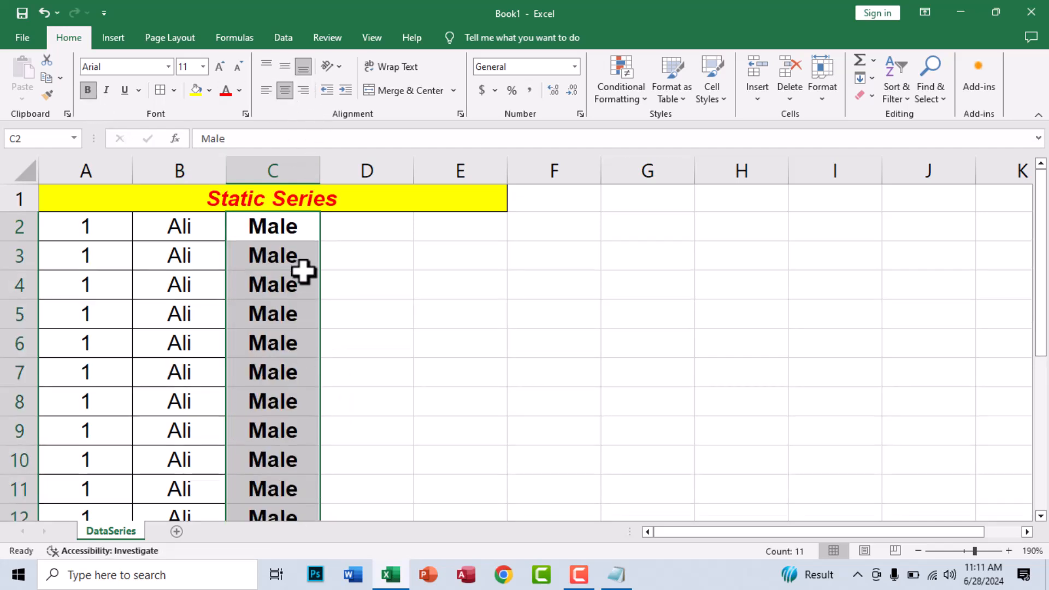
pyautogui.hotkey('ctrl', 'z')
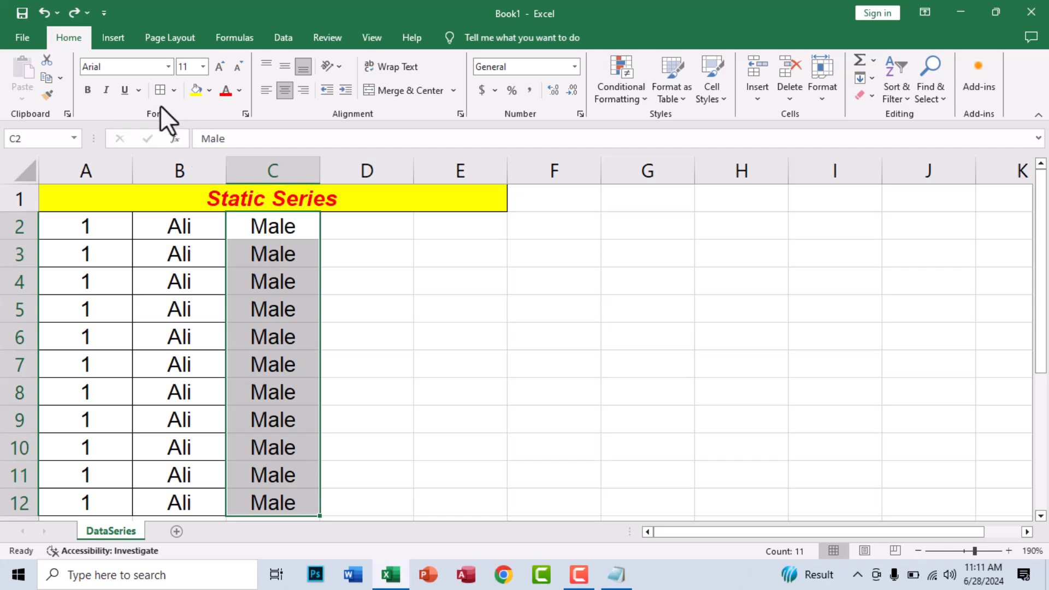
pyautogui.click(351, 364)
# Fill D2:D12 with "Engineer", centred and with all borders, and slightly widen column D.
pyautogui.click(355, 225)
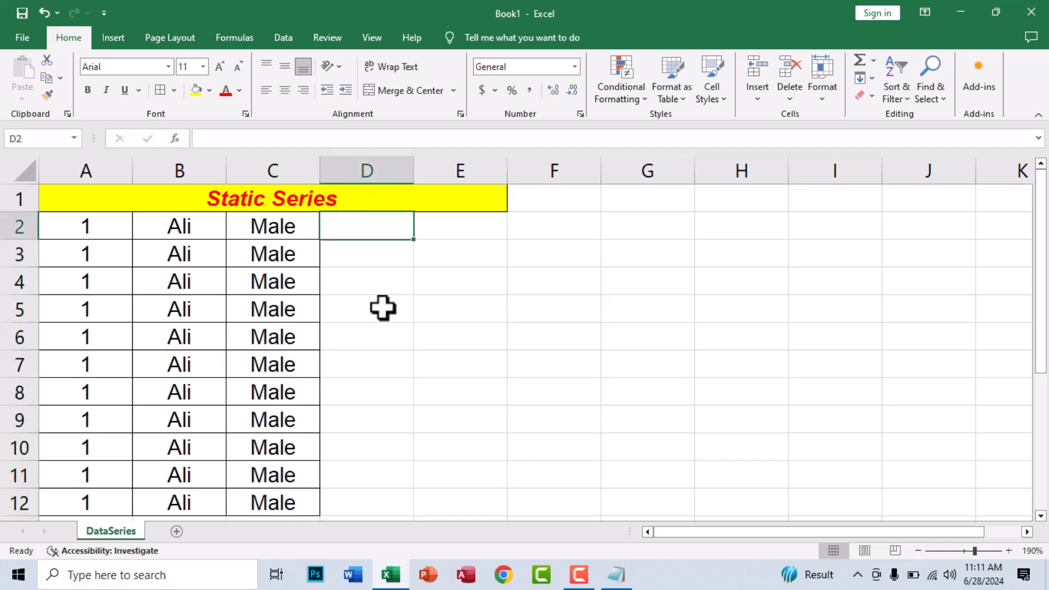
pyautogui.write('Engineer')
pyautogui.press('Return')
pyautogui.press('Up')
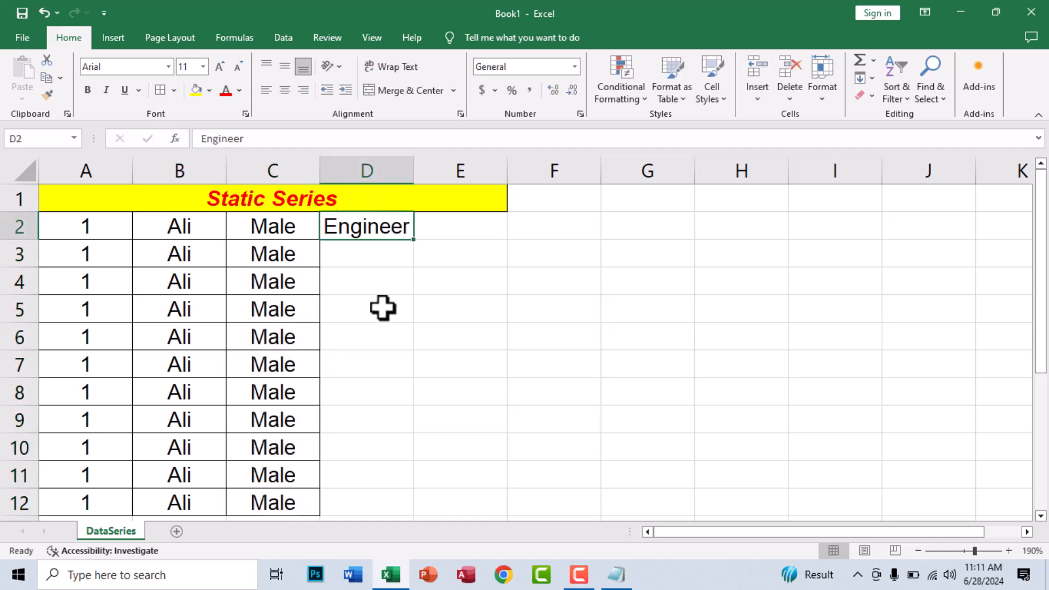
pyautogui.moveTo(413, 240); pyautogui.dragTo(381, 516)
pyautogui.click(289, 91)
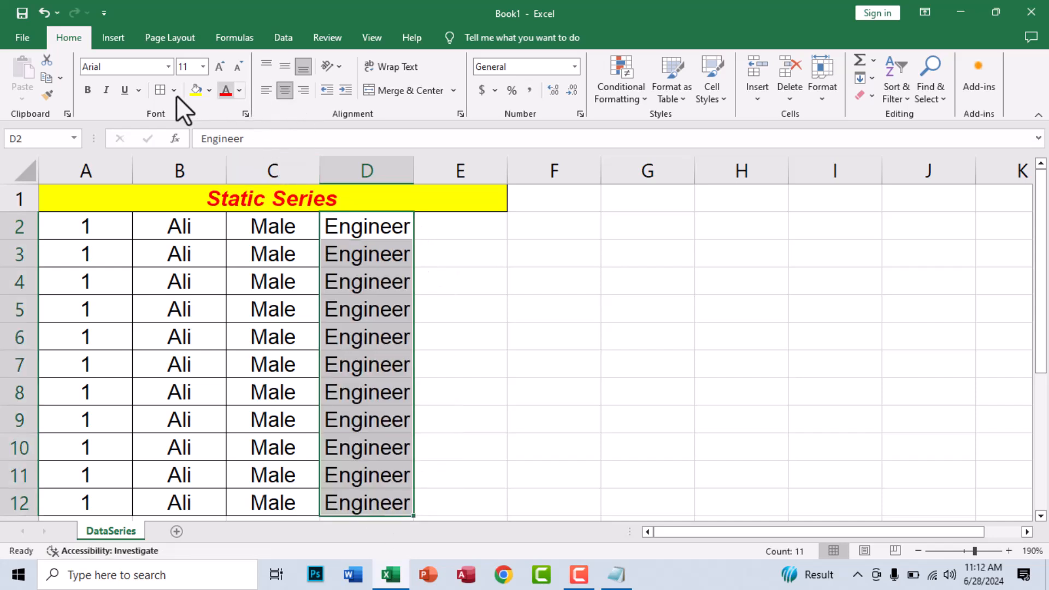
pyautogui.click(331, 276)
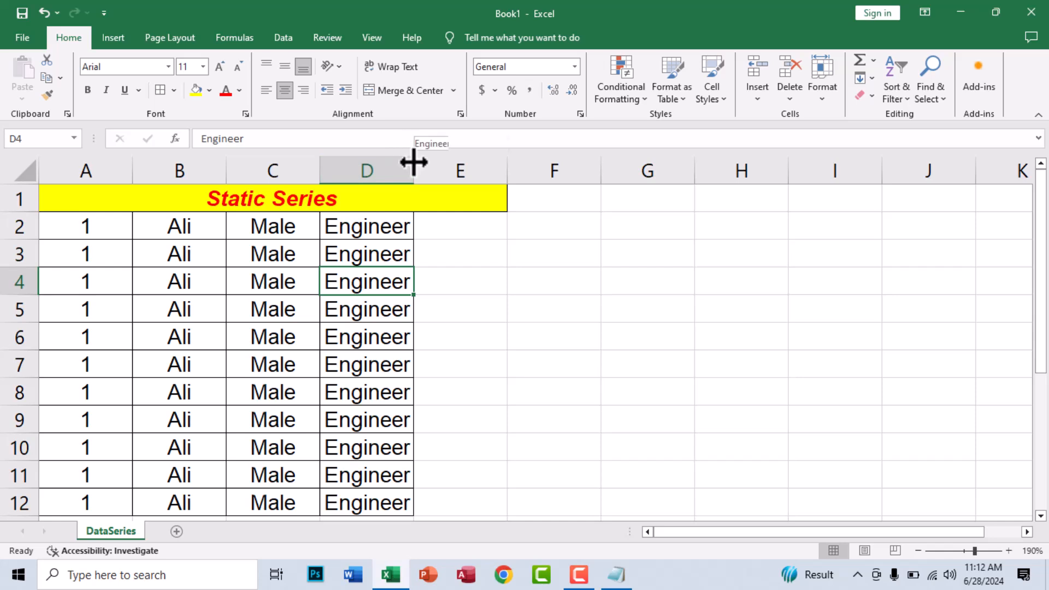
pyautogui.moveTo(414, 166); pyautogui.dragTo(415, 166)
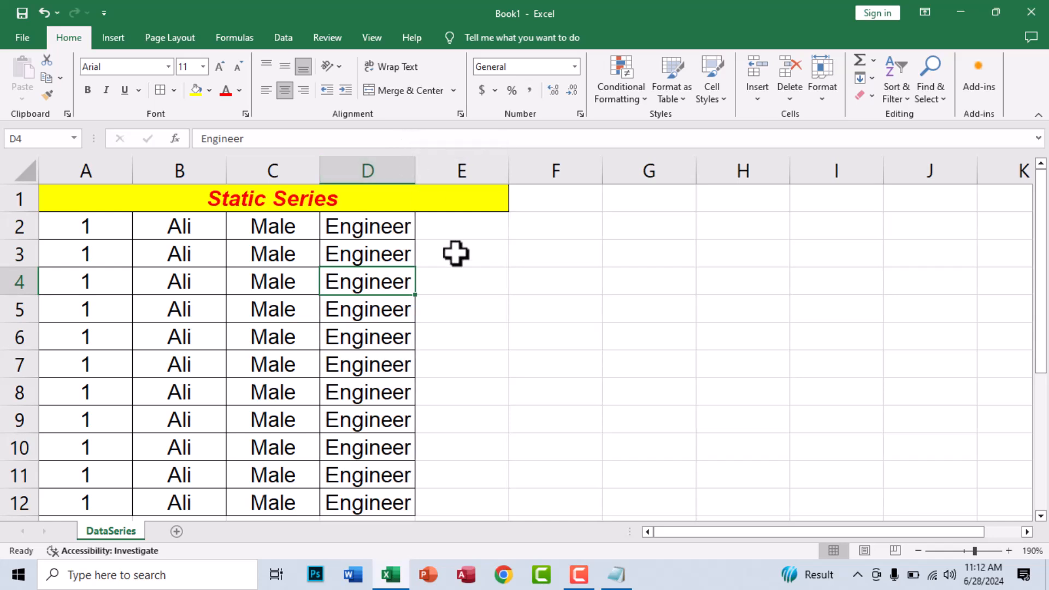
# Enter "Peshawar" in E2 and fill it down through E12.
pyautogui.click(459, 222)
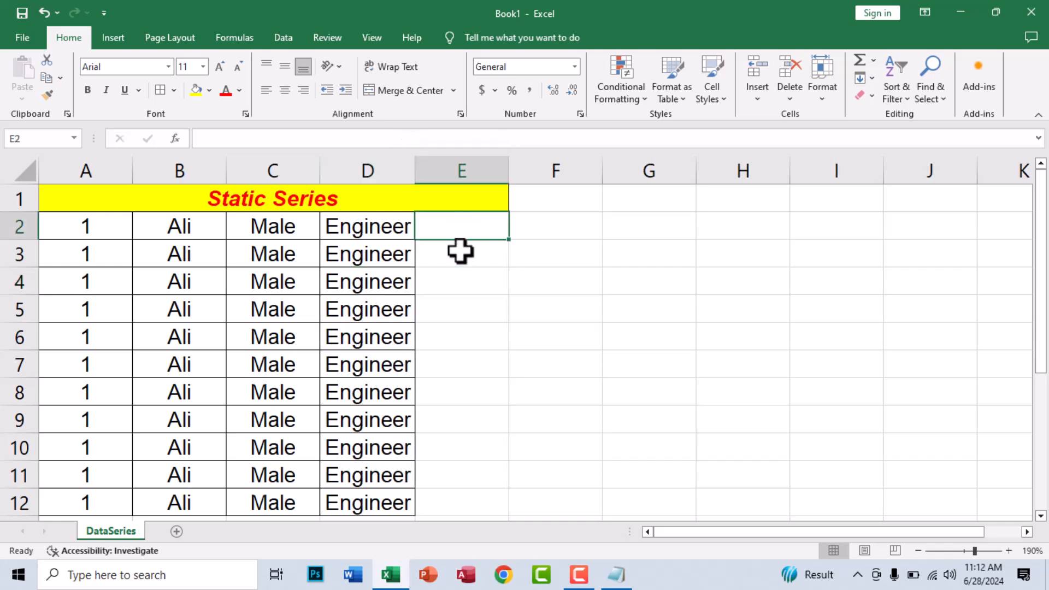
pyautogui.write('Peshawar')
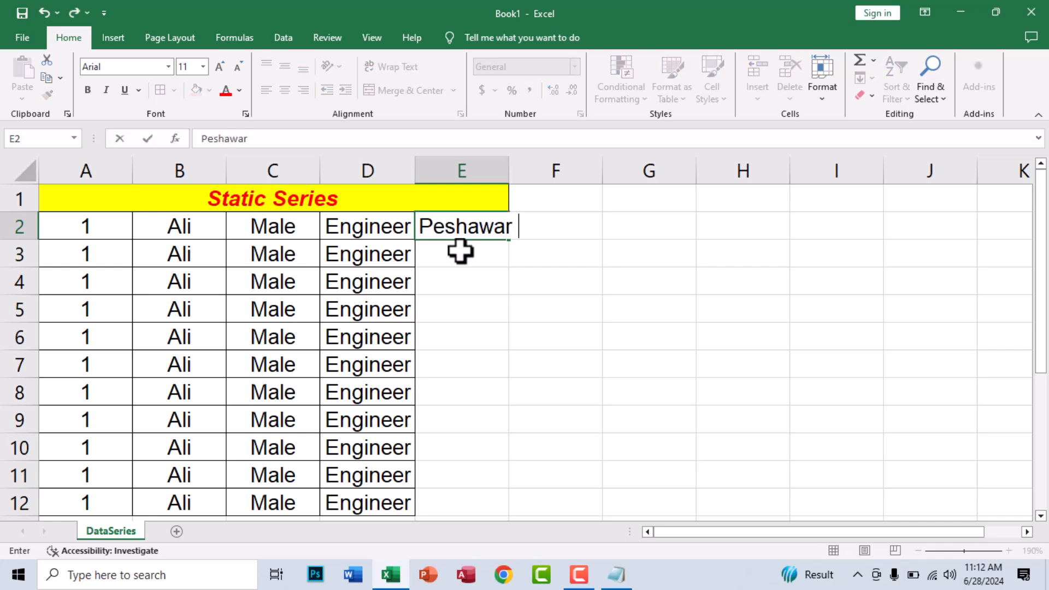
pyautogui.press('Return')
pyautogui.click(474, 234)
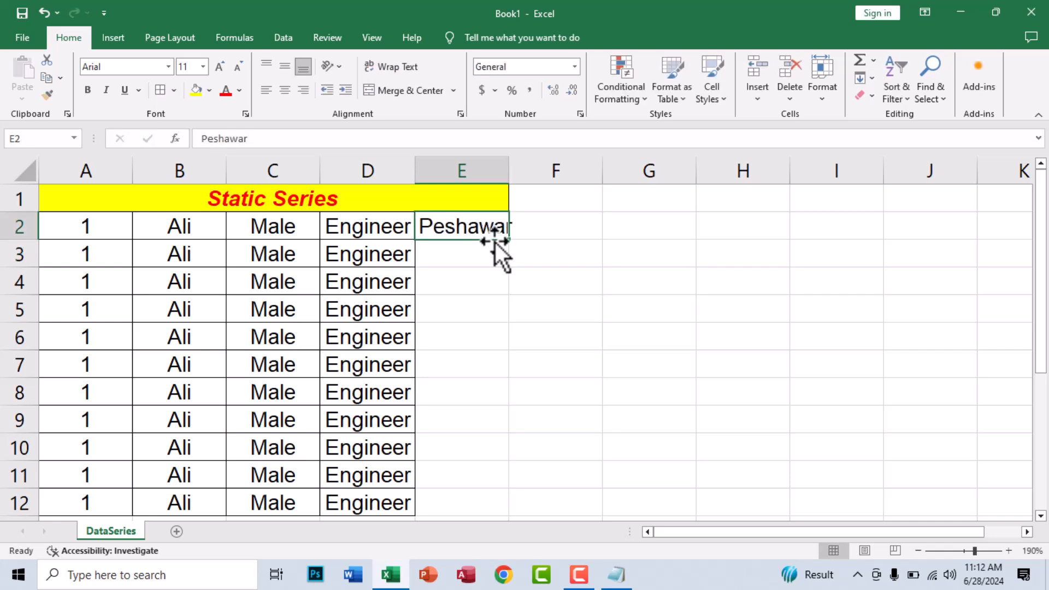
pyautogui.moveTo(496, 525); pyautogui.dragTo(486, 435)
pyautogui.scroll(1, 502, 295)
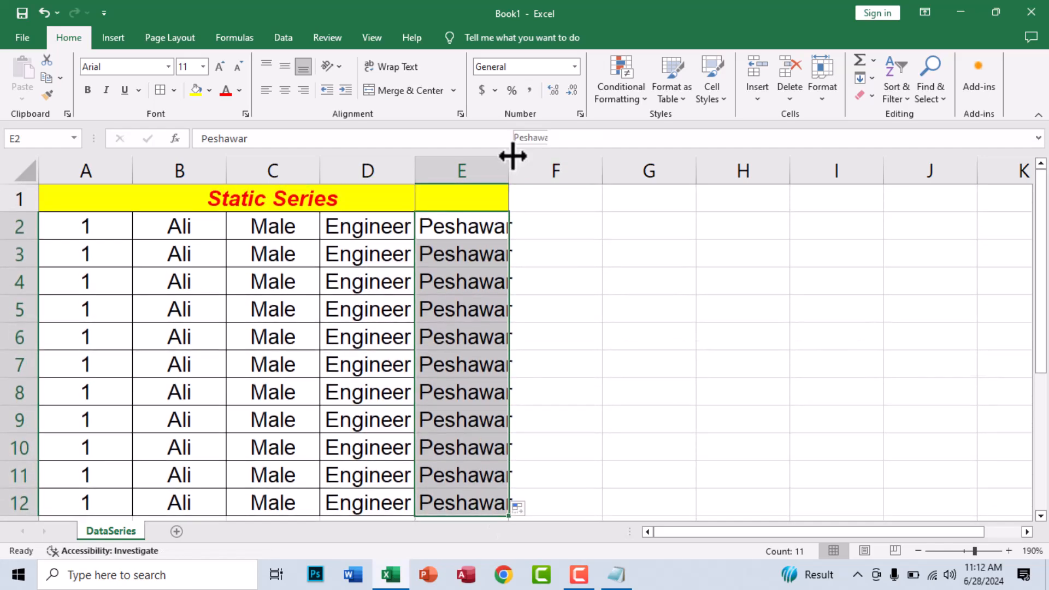
# Widen column E to fit its text and apply all borders to E2:E12.
pyautogui.doubleClick(509, 155)
pyautogui.click(480, 344)
pyautogui.click(477, 355)
pyautogui.scroll(-1, 476, 355)
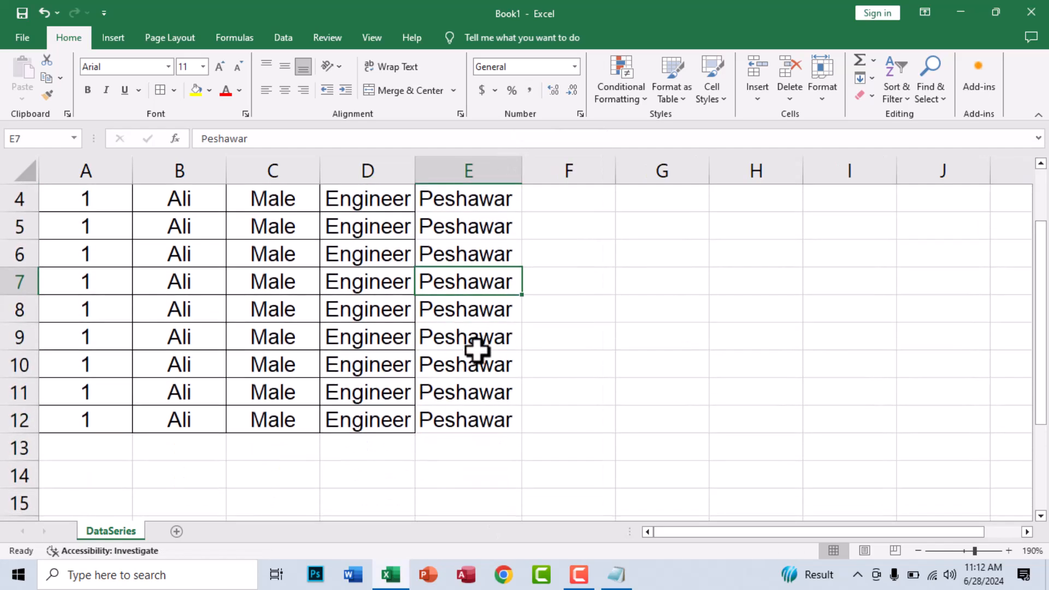
pyautogui.scroll(1, 477, 349)
pyautogui.moveTo(481, 226); pyautogui.dragTo(473, 419)
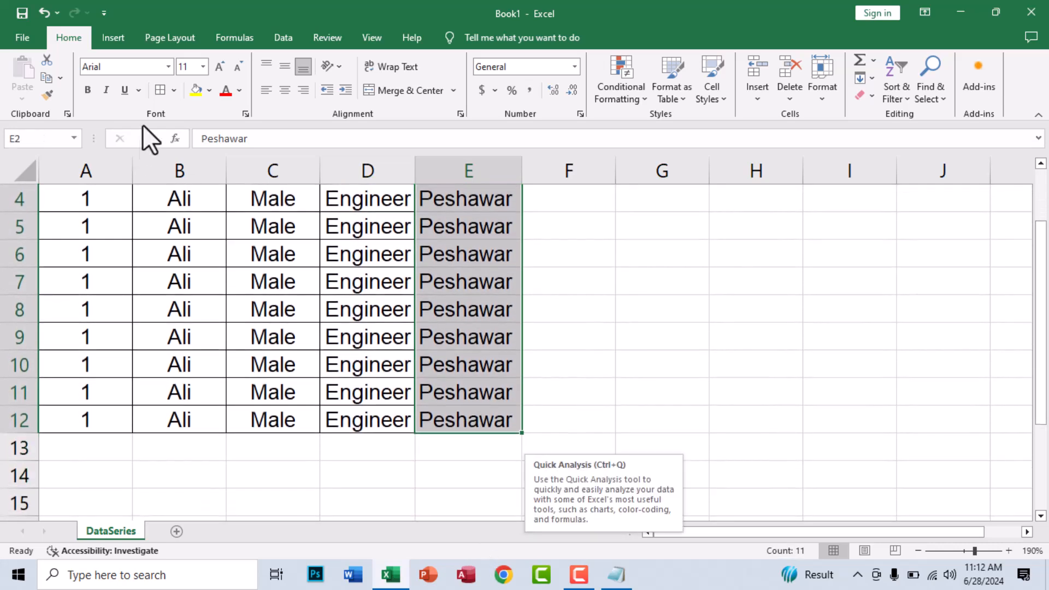
pyautogui.scroll(1, 382, 328)
pyautogui.click(377, 310)
# Clear the names from cells B2:B12.
pyautogui.moveTo(189, 220); pyautogui.dragTo(206, 421)
pyautogui.press('Delete')
pyautogui.scroll(1, 206, 421)
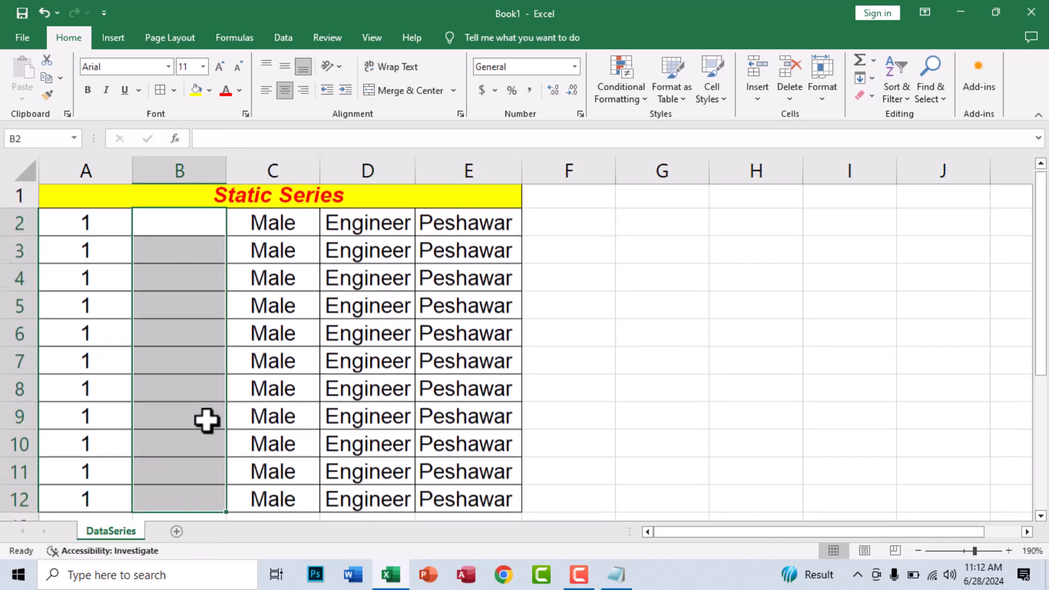
# Enter the sample first name into all of B2:B12 at once, and undo that entry.
pyautogui.moveTo(185, 228); pyautogui.dragTo(183, 421)
pyautogui.write('Ali')
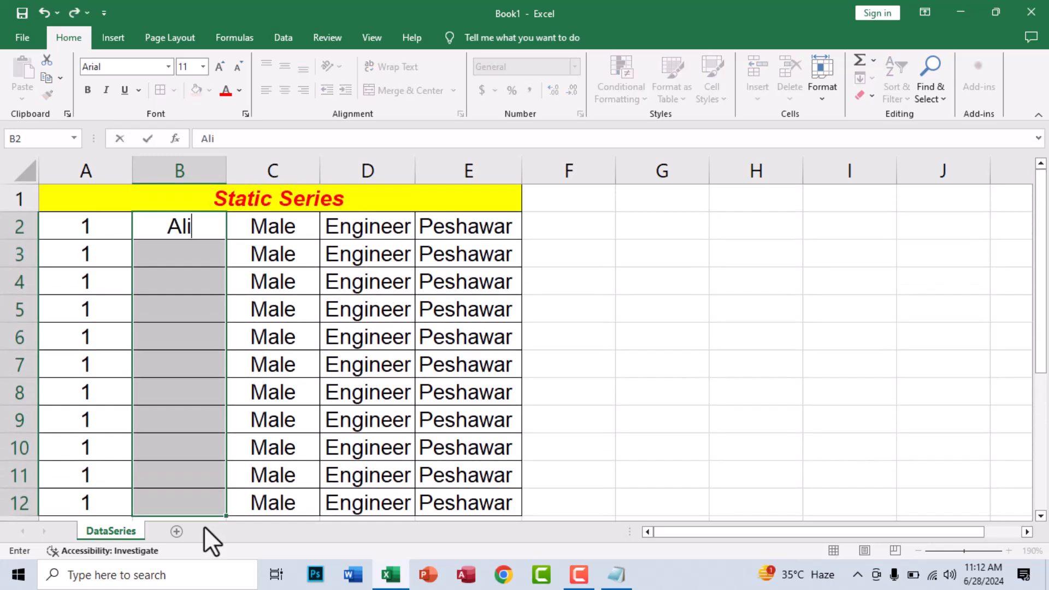
pyautogui.hotkey('ctrl', 'Return')
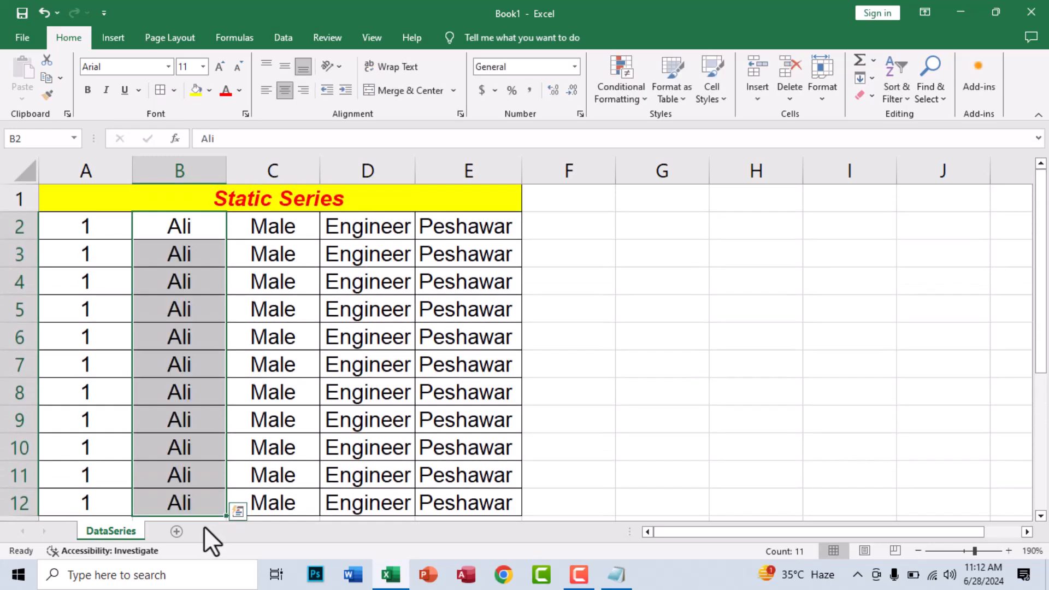
pyautogui.hotkey('ctrl', 'z')
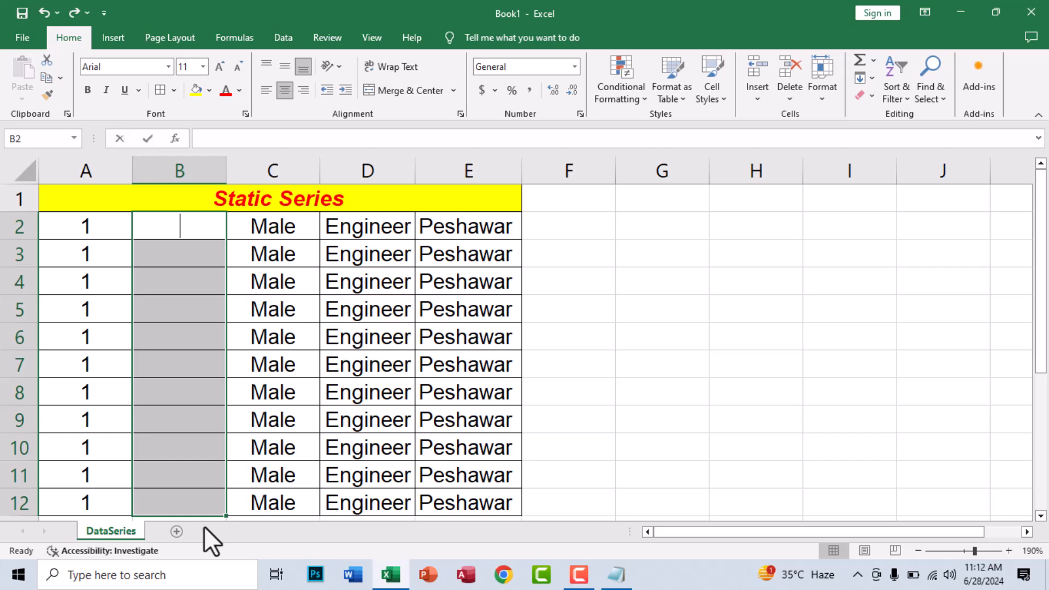
# Enter the sample first name in B2 and use Fill Down to copy it through B12.
pyautogui.write('Ali')
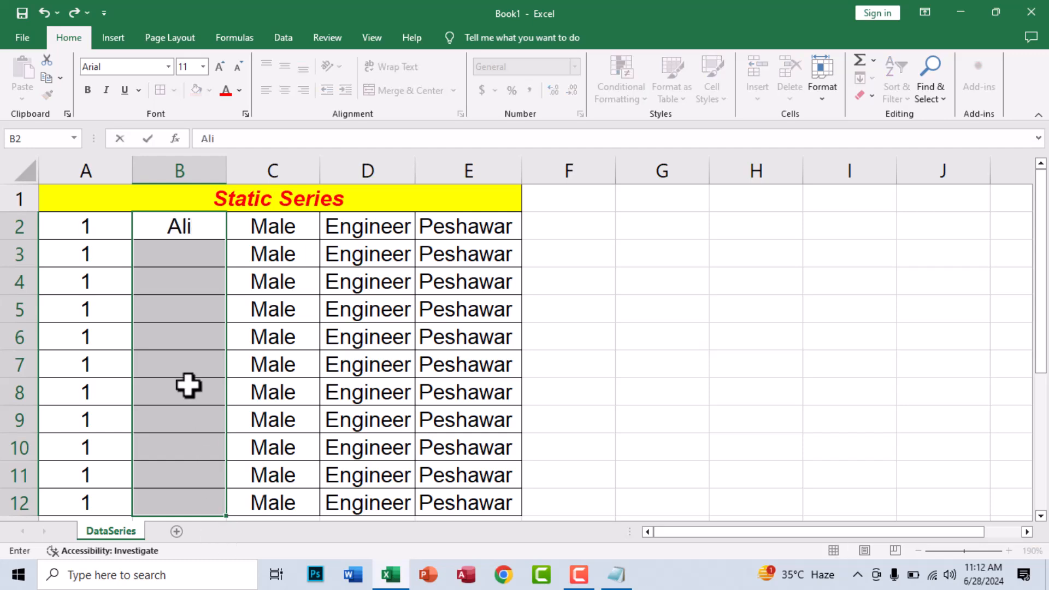
pyautogui.click(186, 309)
pyautogui.moveTo(188, 228); pyautogui.dragTo(173, 418)
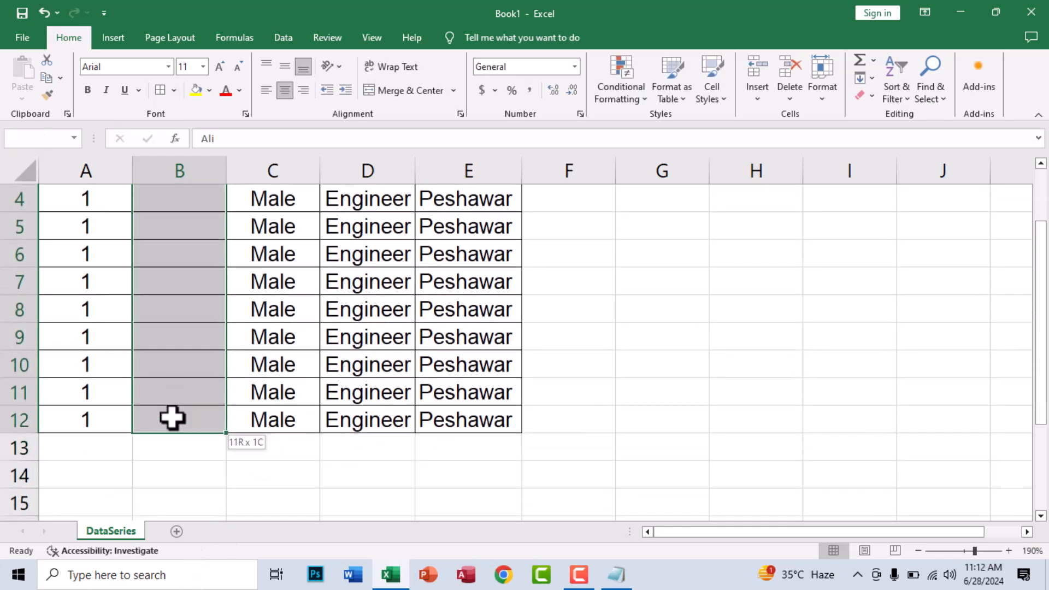
pyautogui.hotkey('ctrl', 'd')
pyautogui.scroll(1, 187, 414)
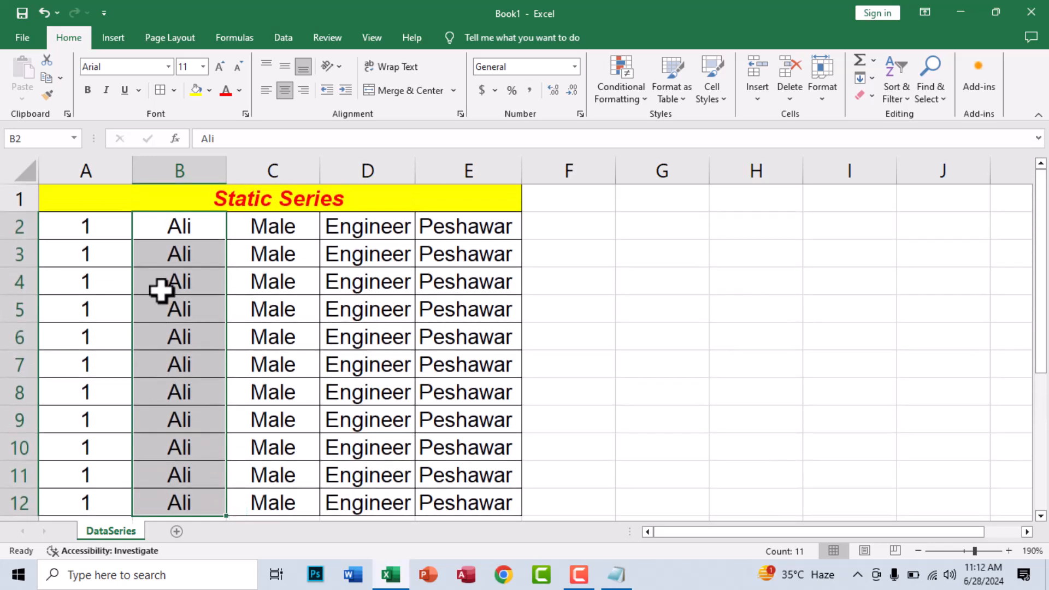
pyautogui.click(385, 282)
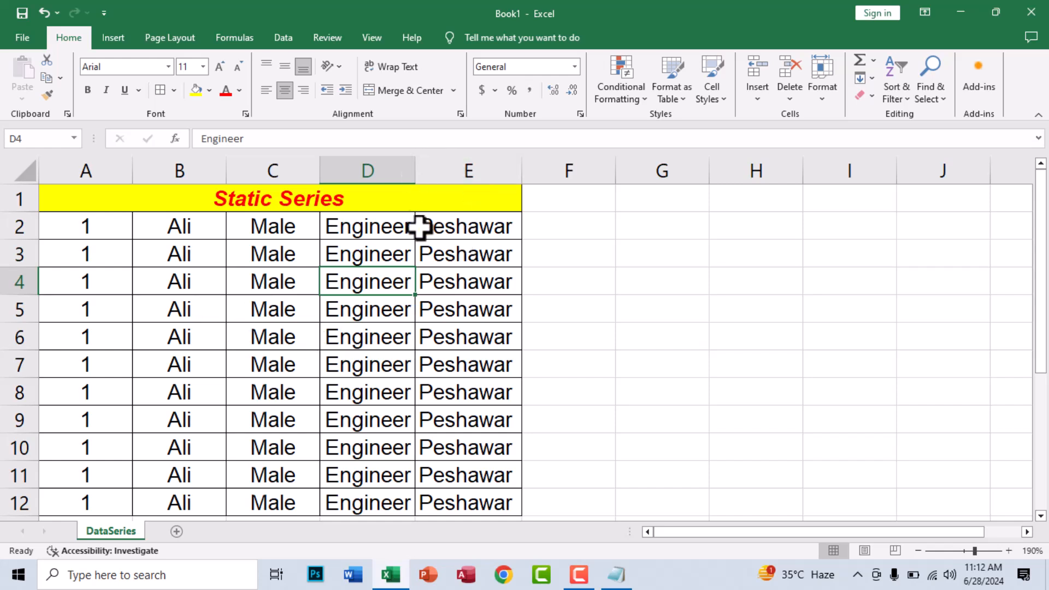
# Copy the Static Series table with its heading, A1:E12, and paste it beside the original starting at F1.
pyautogui.click(437, 333)
pyautogui.moveTo(441, 198); pyautogui.dragTo(637, 352)
pyautogui.scroll(1, 637, 351)
# Change the heading of the copied table in F1 to "Dynamic Series".
pyautogui.doubleClick(704, 197)
pyautogui.doubleClick(703, 197)
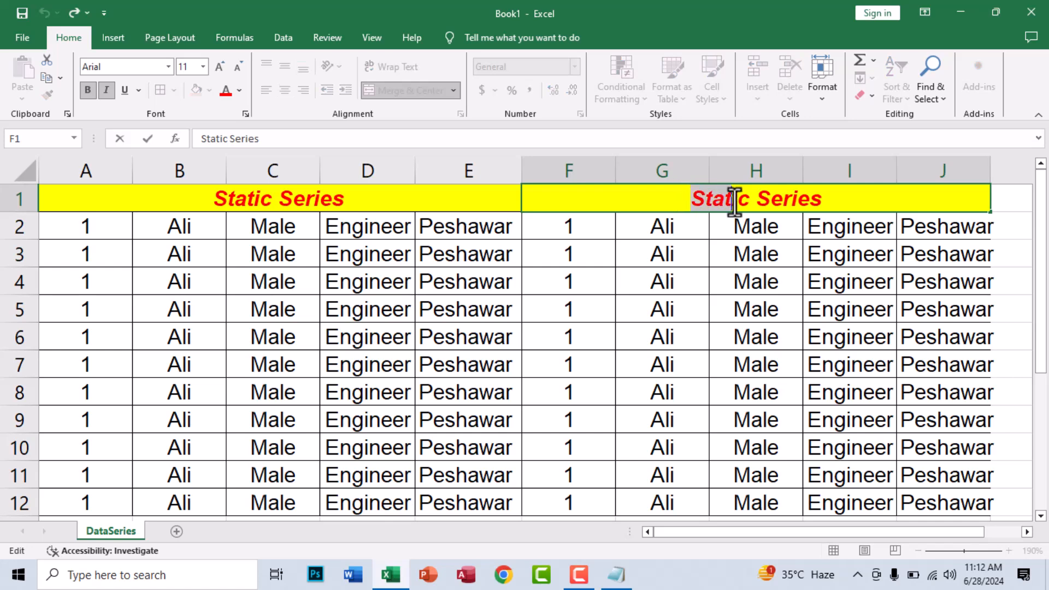
pyautogui.write('Dynamic')
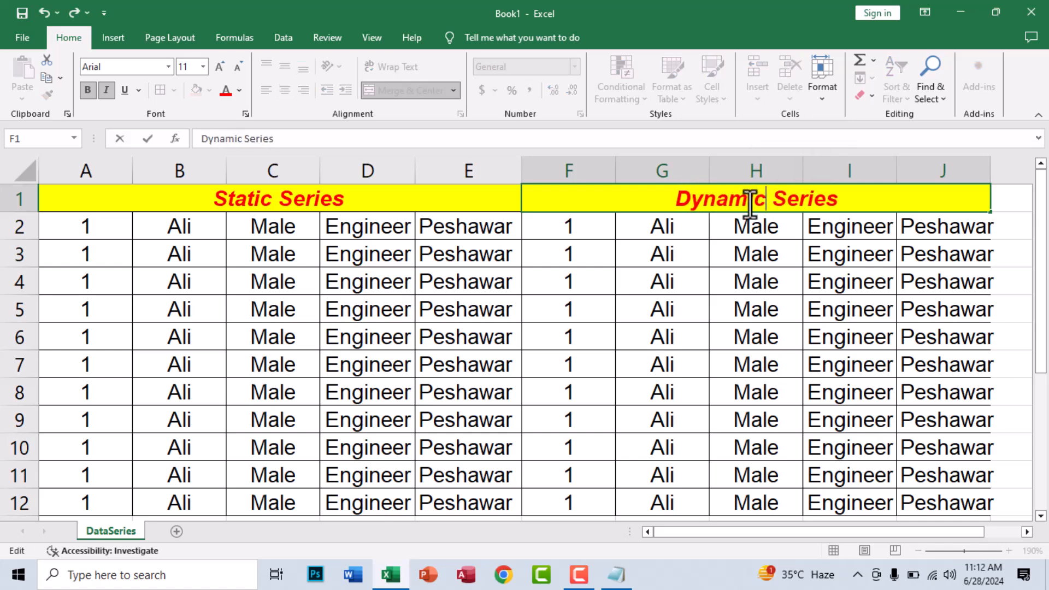
pyautogui.press('Return')
# Clear the copied values from F2:J12 below the Dynamic Series heading, keeping the formatting.
pyautogui.moveTo(594, 224); pyautogui.dragTo(867, 430)
pyautogui.press('Delete')
pyautogui.scroll(1, 863, 404)
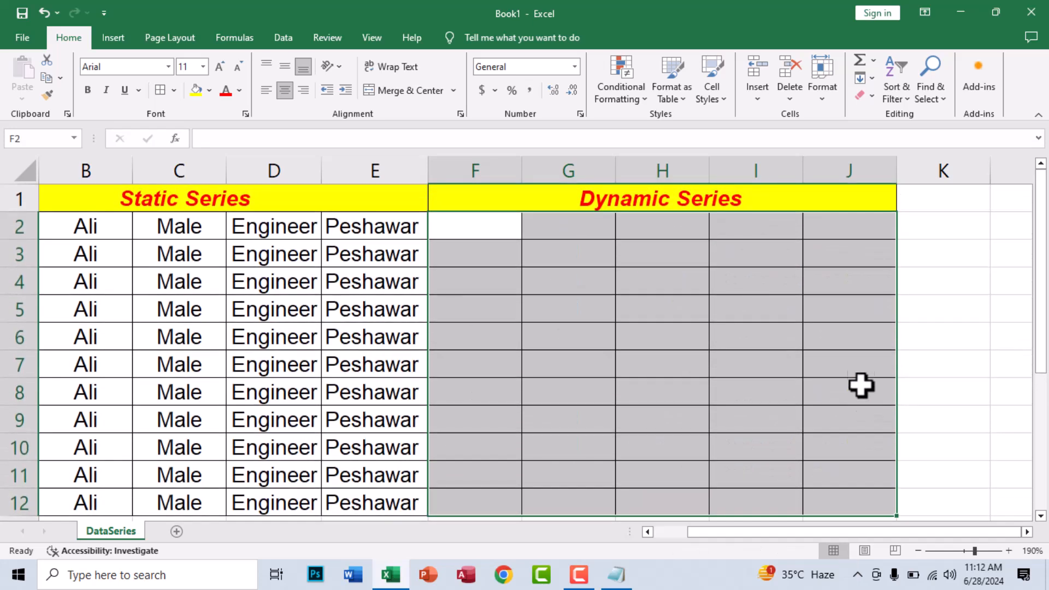
# Enter 1 and 2 in F2:F3 under the Dynamic Series heading and fill the number series down through F12.
pyautogui.click(525, 289)
pyautogui.click(453, 232)
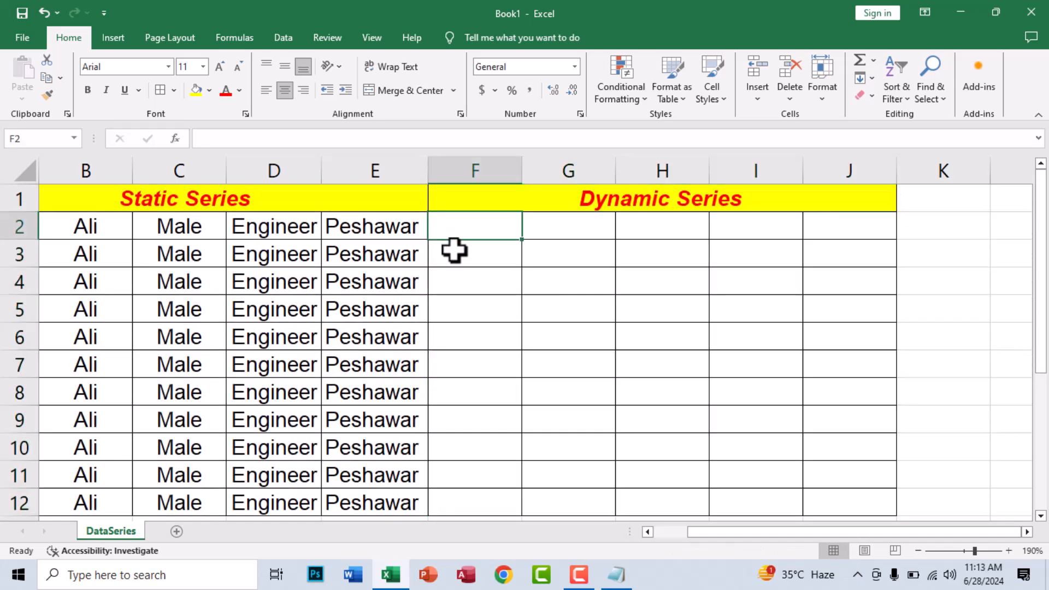
pyautogui.write('1')
pyautogui.press('Return')
pyautogui.write('2')
pyautogui.click(470, 236)
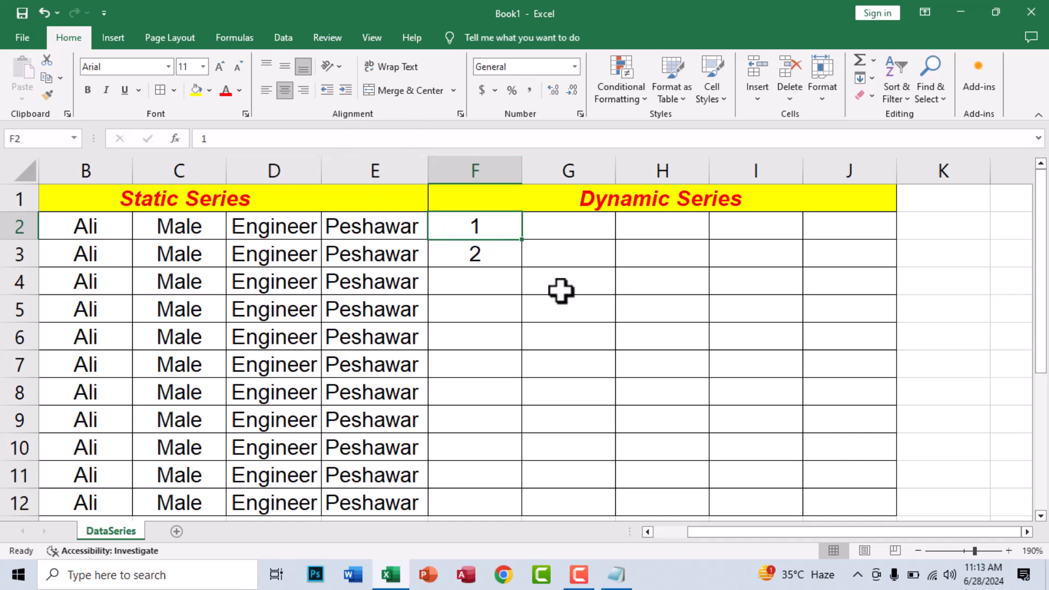
pyautogui.moveTo(503, 230); pyautogui.dragTo(504, 490)
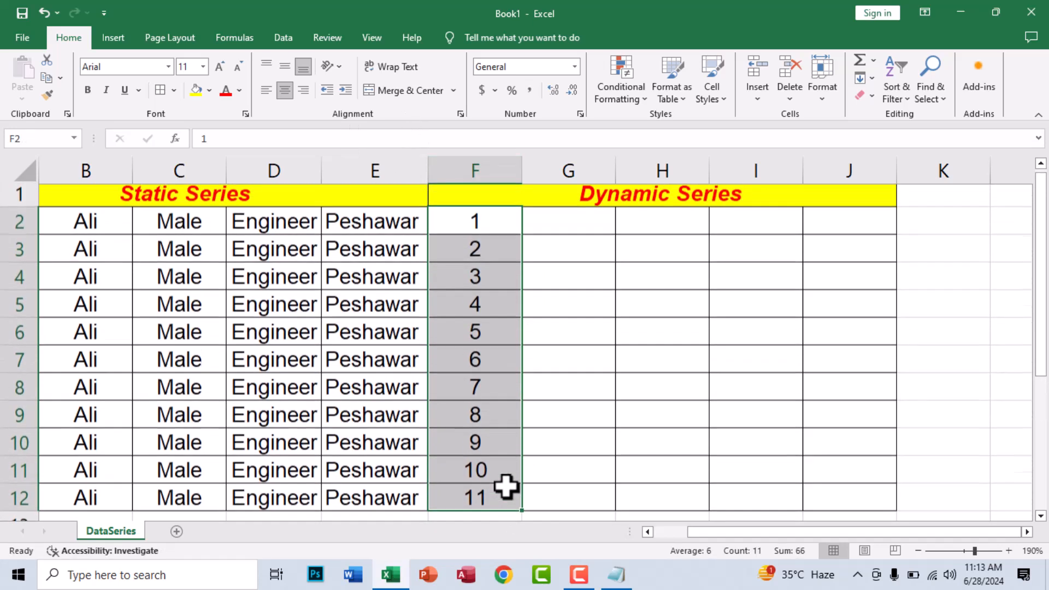
# Enter "Sun" in G2 and fill the abbreviated weekday series down through G12.
pyautogui.click(582, 234)
pyautogui.write('Sun')
pyautogui.press('Return')
pyautogui.click(576, 224)
pyautogui.moveTo(615, 239); pyautogui.dragTo(585, 504)
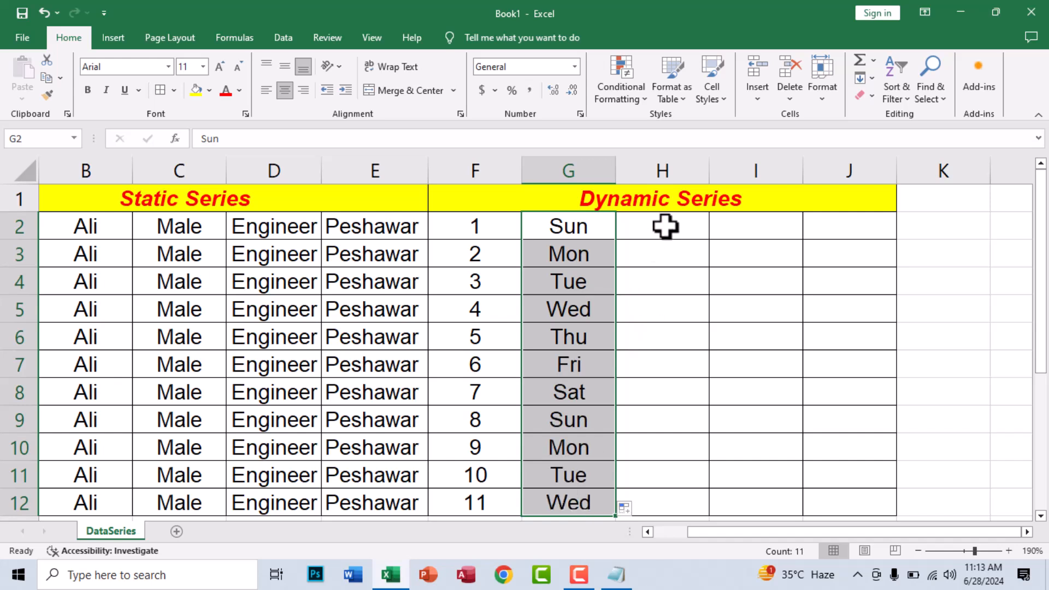
# Fill H2:H12 with the full weekday names starting from "Sunday" in H2, and autofit the width of column H.
pyautogui.click(666, 224)
pyautogui.write('Sunday')
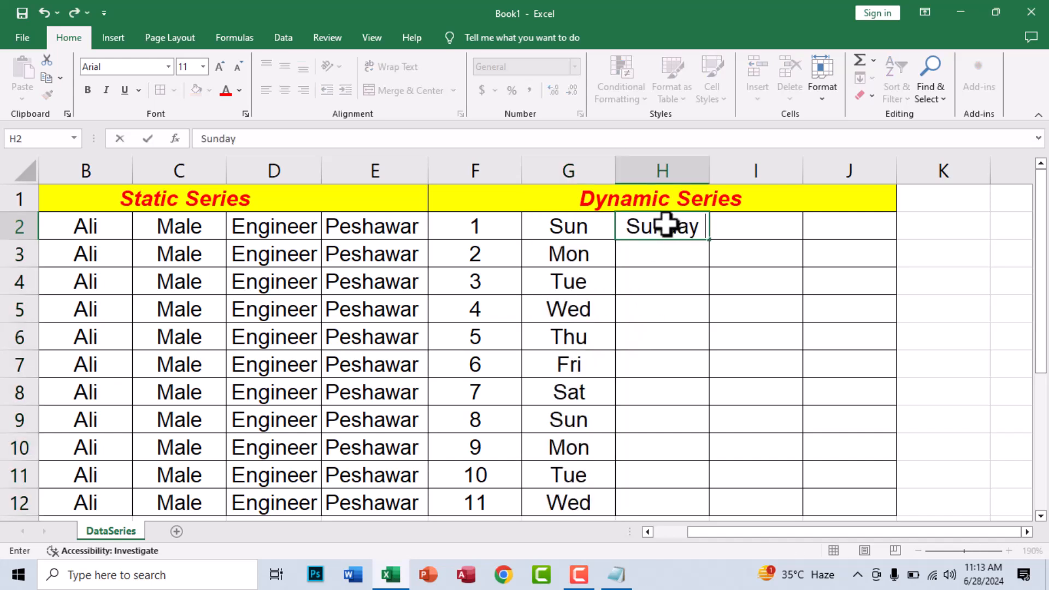
pyautogui.write(' \\')
pyautogui.press('BackSpace')
pyautogui.hotkey('ctrl', 'Return')
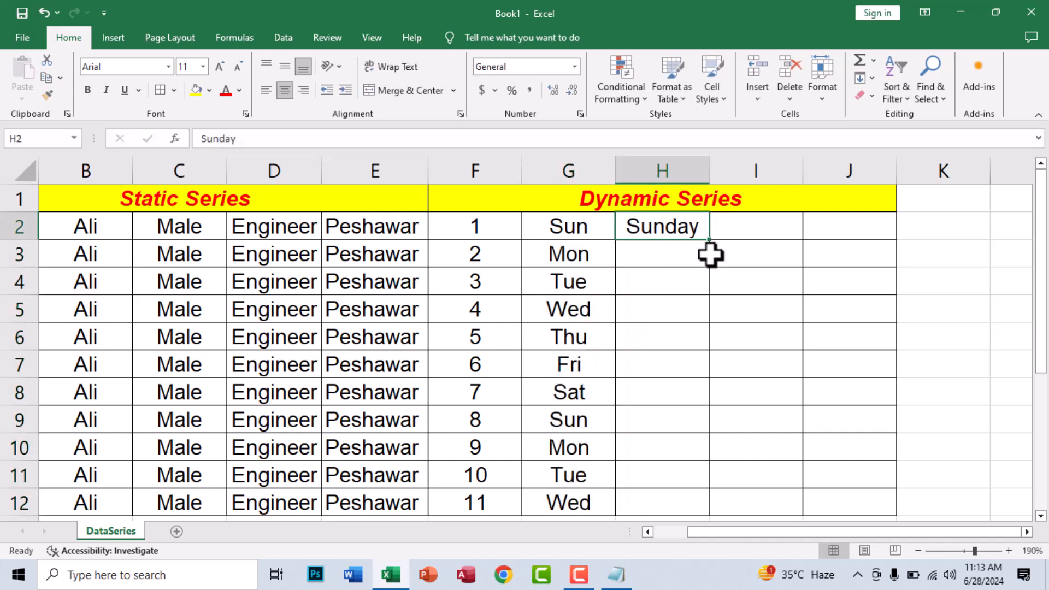
pyautogui.moveTo(709, 244); pyautogui.dragTo(712, 428)
pyautogui.scroll(1, 711, 428)
pyautogui.doubleClick(709, 170)
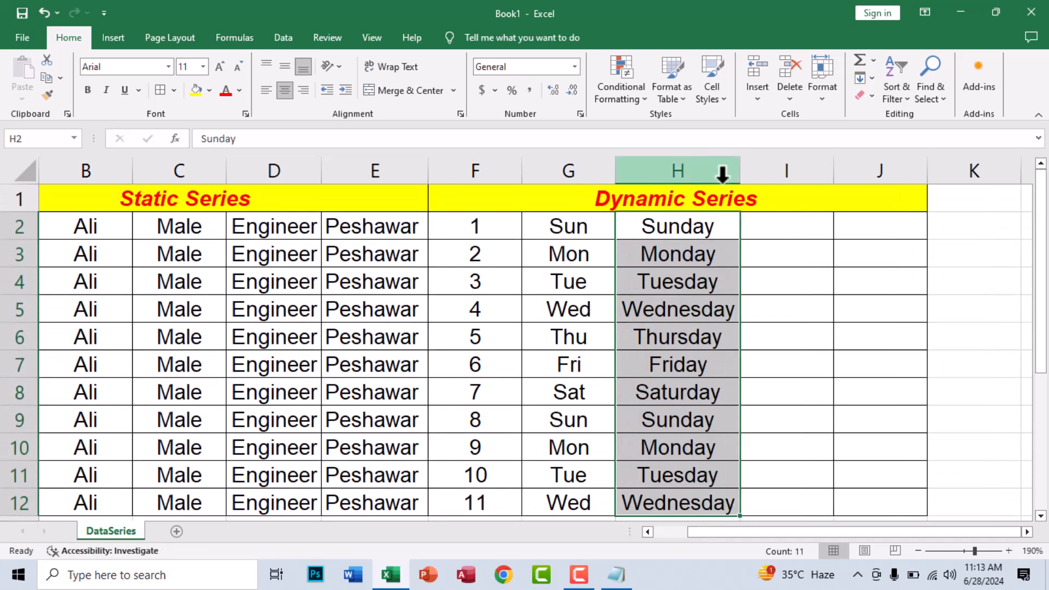
# Enter "Jan" in I2 and fill the abbreviated month series down through I12.
pyautogui.click(757, 236)
pyautogui.write('M')
pyautogui.press('BackSpace')
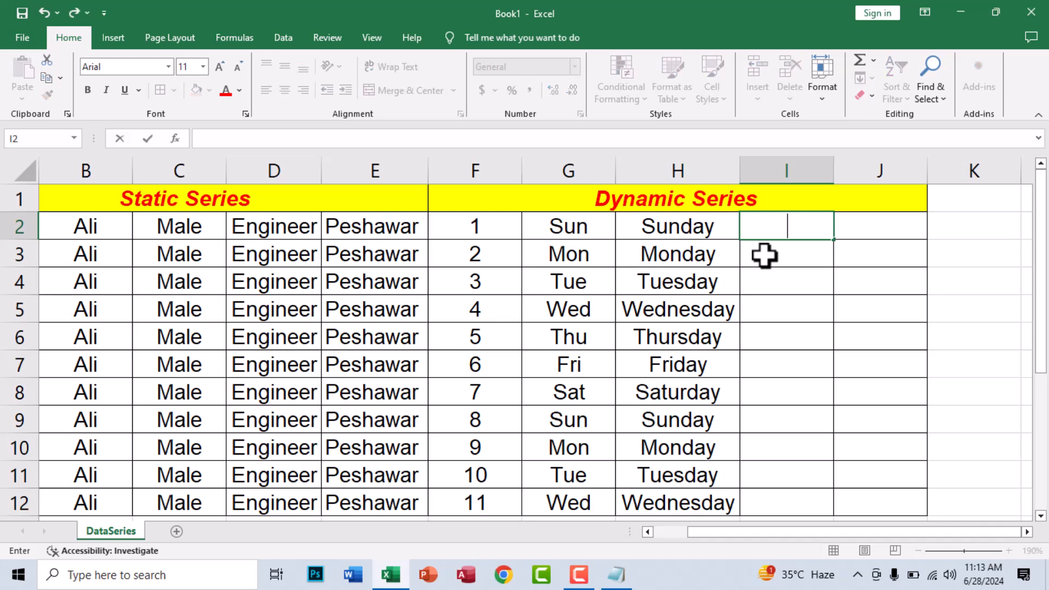
pyautogui.press('Return')
pyautogui.click(773, 221)
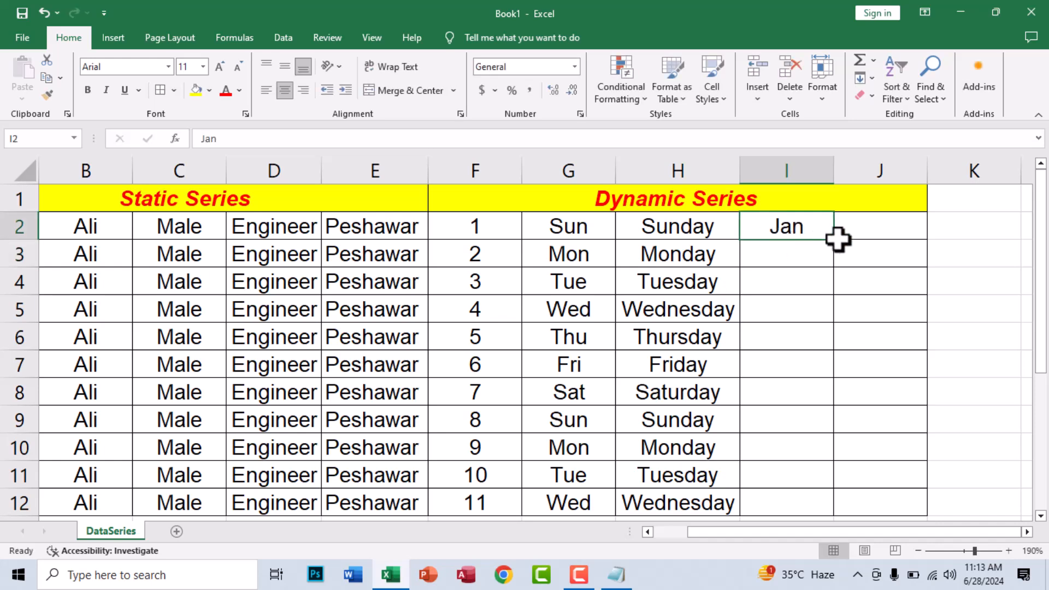
pyautogui.moveTo(838, 239); pyautogui.dragTo(803, 510)
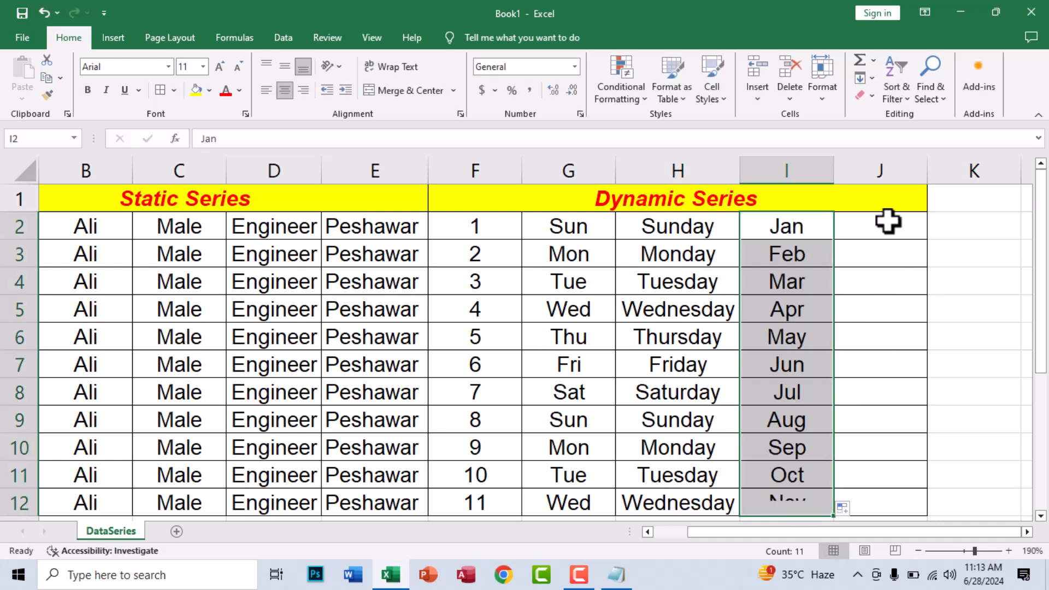
# Fill J2:J12 with the full month names starting from "January" in J2, and autofit the width of column J.
pyautogui.click(887, 221)
pyautogui.write('Janu')
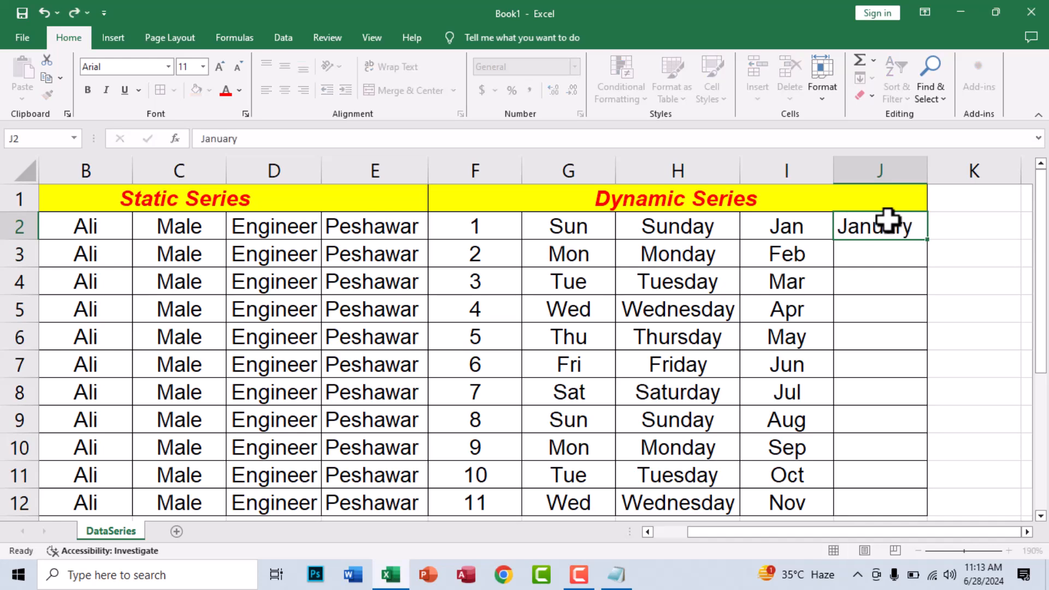
pyautogui.write('ary')
pyautogui.press('Return')
pyautogui.click(899, 232)
pyautogui.moveTo(928, 237); pyautogui.dragTo(889, 428)
pyautogui.scroll(2, 890, 428)
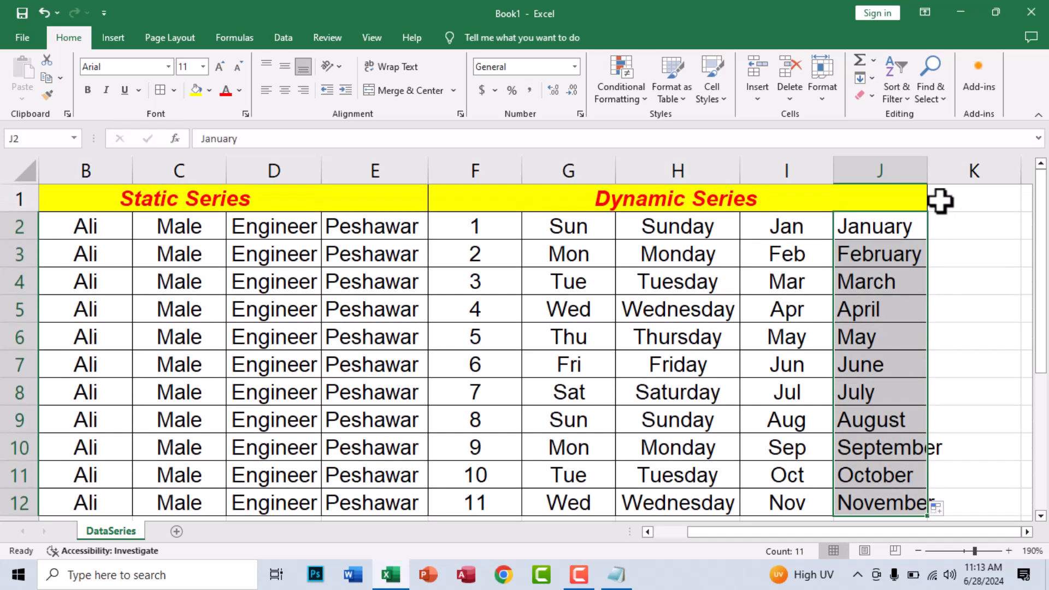
pyautogui.doubleClick(929, 168)
pyautogui.click(898, 367)
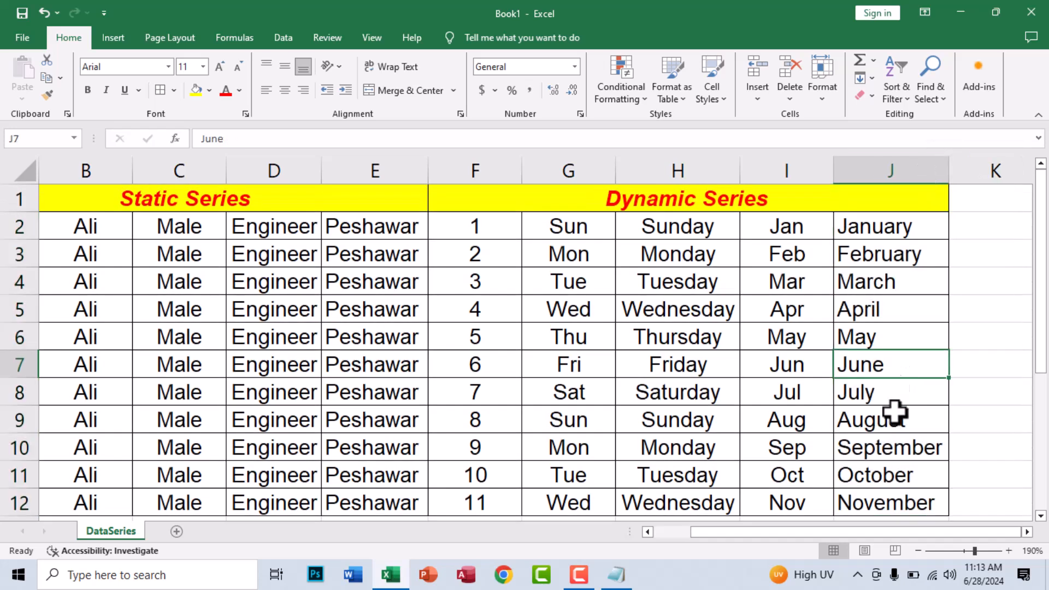
# Enter the job titles "Engineer", "Doctor" and "Driver" in K2:K4.
pyautogui.click(1025, 533)
pyautogui.click(1025, 533)
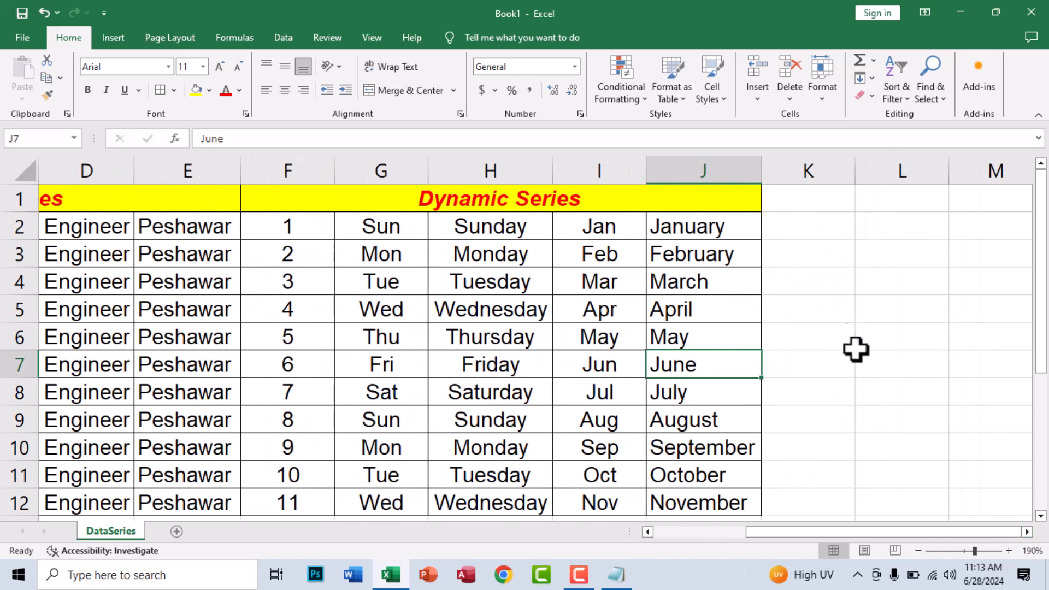
pyautogui.click(805, 228)
pyautogui.write('Eng')
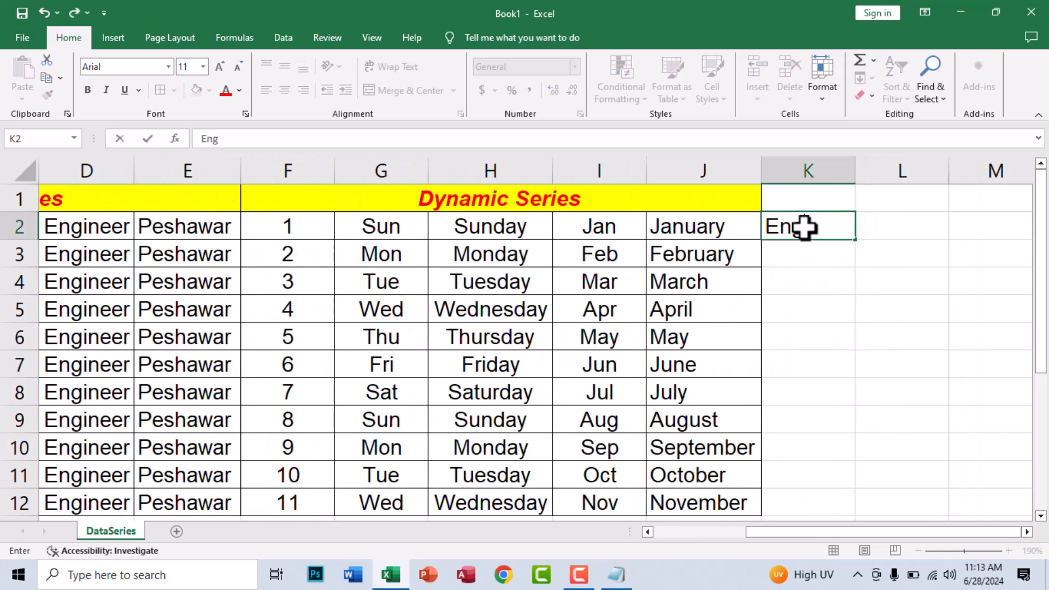
pyautogui.write('ineer')
pyautogui.press('Return')
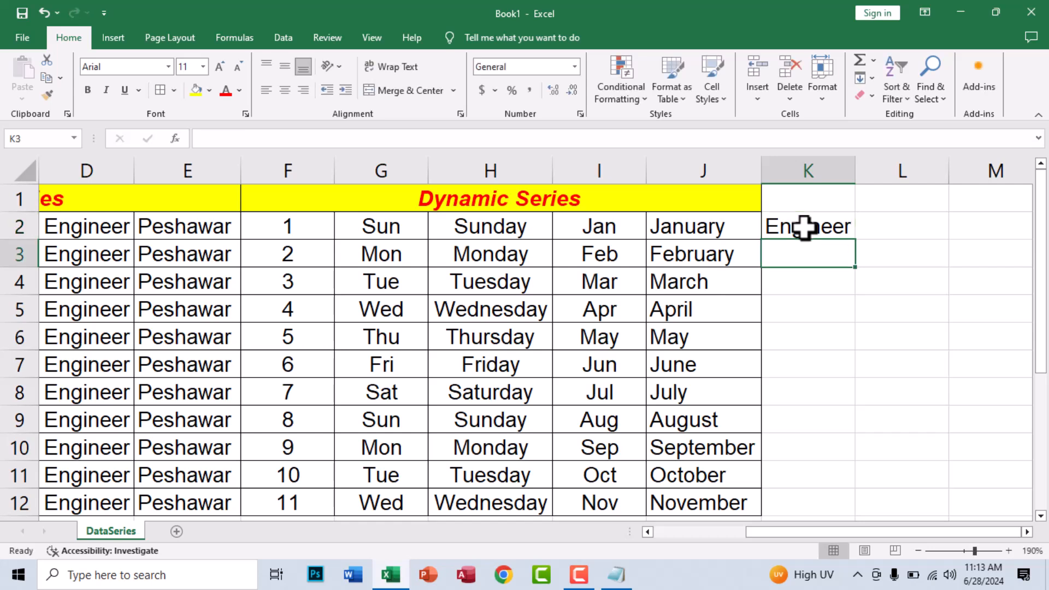
pyautogui.write('Doctor')
pyautogui.press('Return')
pyautogui.write('Cl')
pyautogui.press('BackSpace')
pyautogui.press('BackSpace')
pyautogui.write('Driver')
pyautogui.press('Return')
# Fill the three job titles in K2:K4 down as a repeating pattern through K12 and add cell borders to K2:K12.
pyautogui.moveTo(805, 226); pyautogui.dragTo(840, 441)
pyautogui.scroll(1, 836, 421)
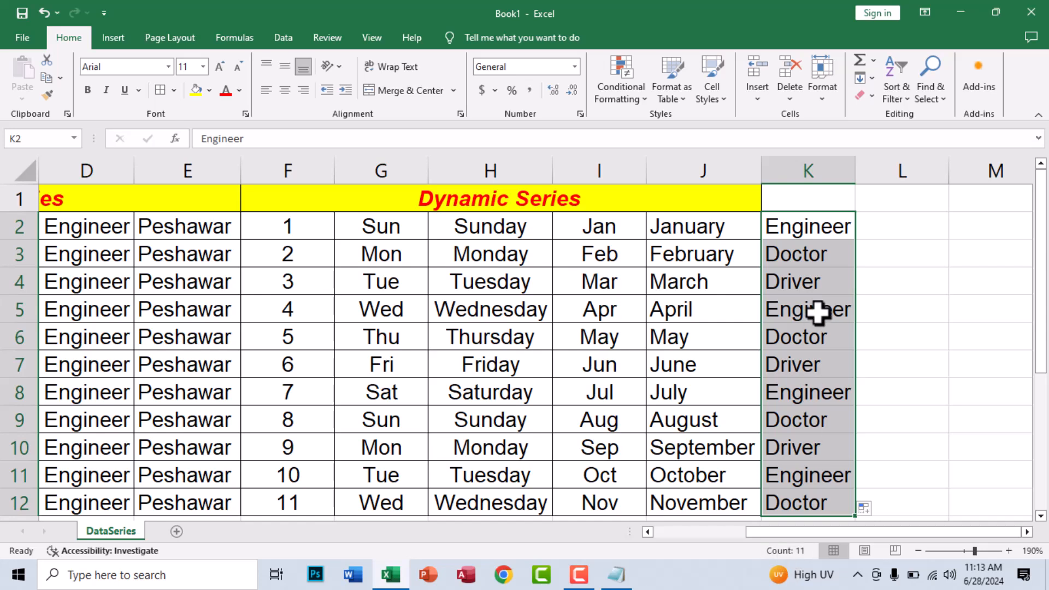
pyautogui.click(172, 91)
pyautogui.click(160, 94)
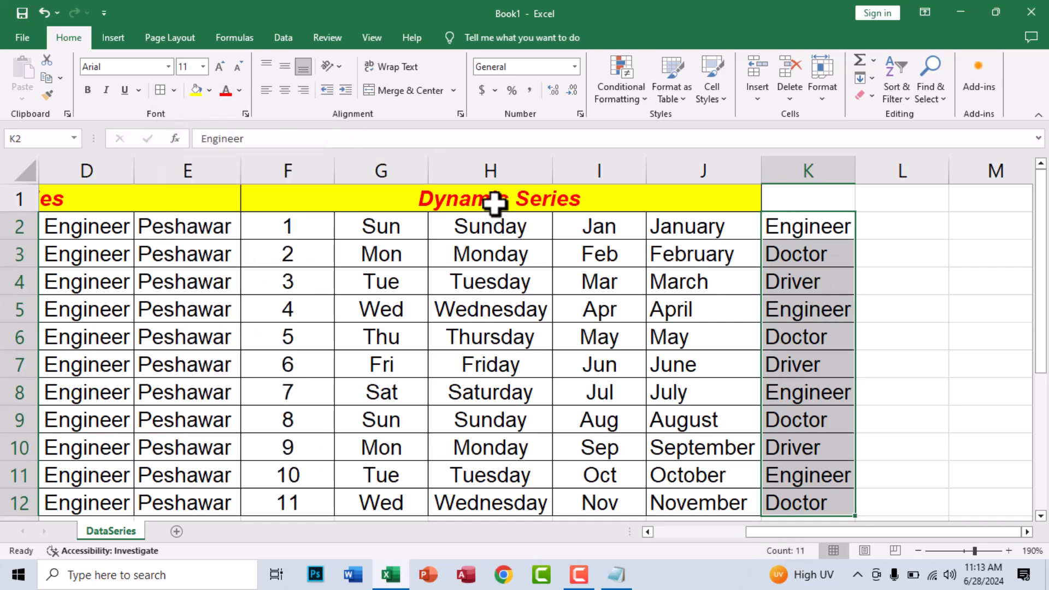
# Extend the merged, centered Dynamic Series heading to span F1:K1.
pyautogui.moveTo(494, 202); pyautogui.dragTo(803, 199)
pyautogui.click(385, 91)
pyautogui.click(384, 90)
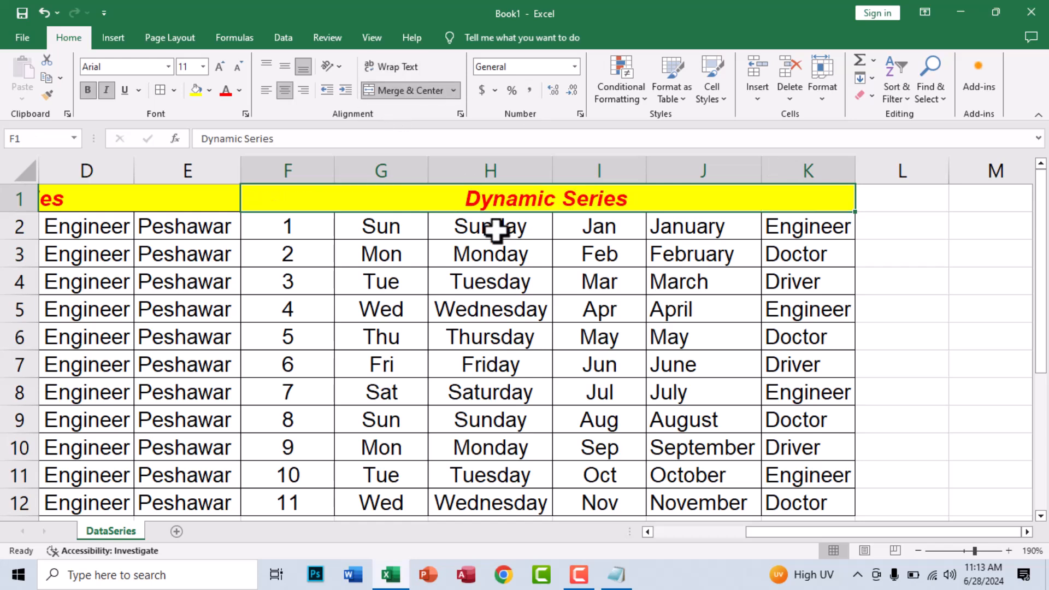
pyautogui.click(641, 286)
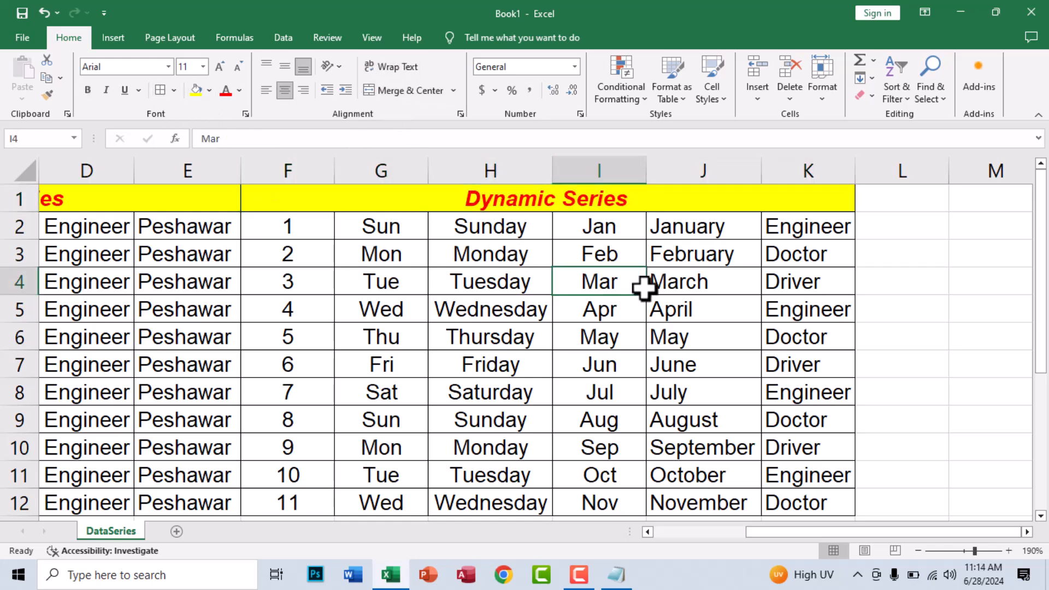
# Copy the Static Series table with its heading, A1:E12, and paste it beside the Dynamic Series table starting at L1.
pyautogui.moveTo(220, 205); pyautogui.dragTo(229, 395)
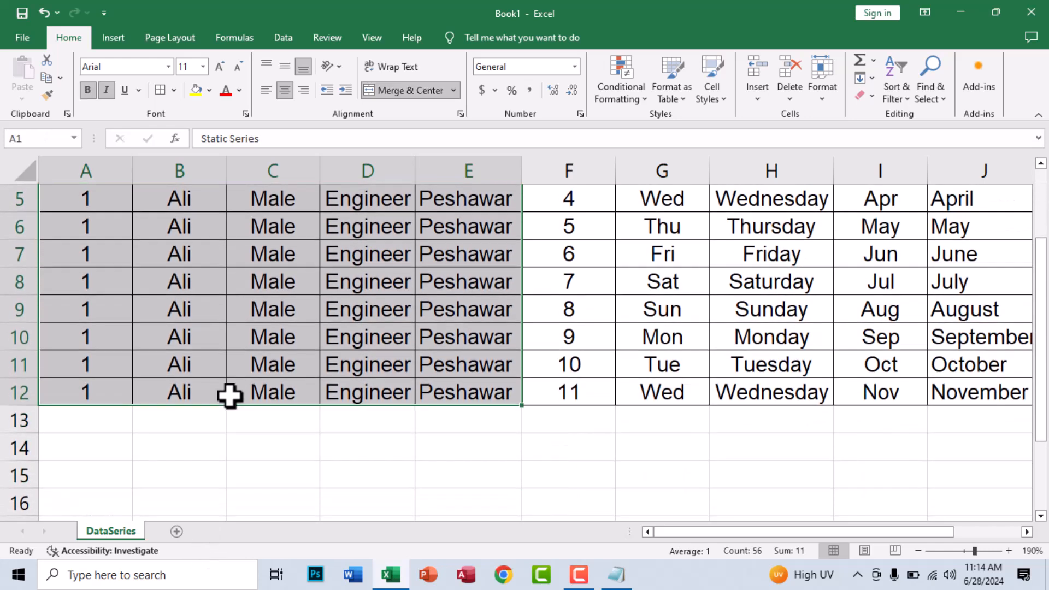
pyautogui.hotkey('ctrl', 'c')
pyautogui.moveTo(787, 532); pyautogui.dragTo(854, 532)
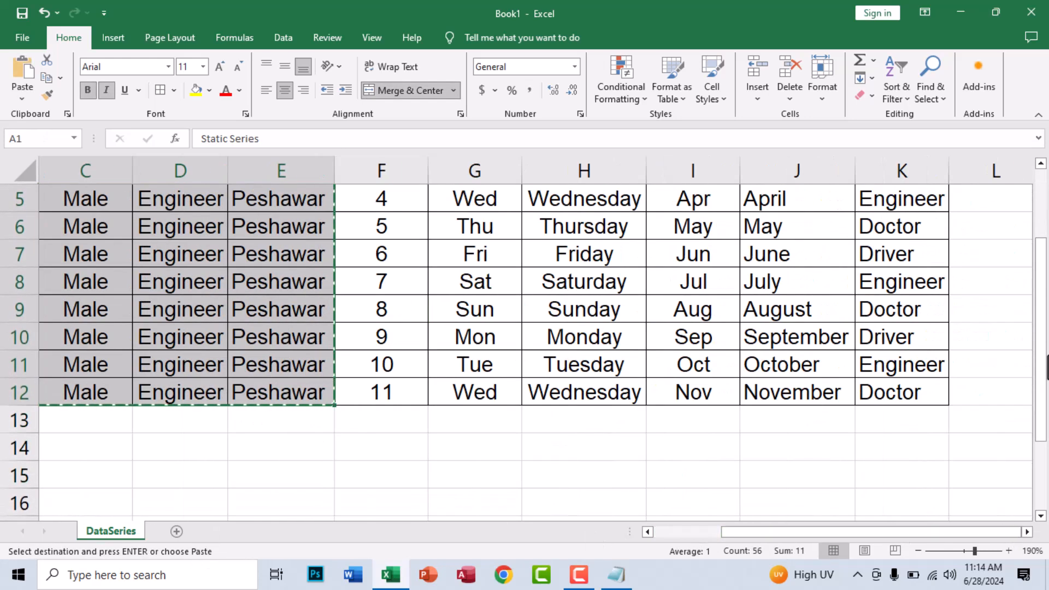
pyautogui.moveTo(1045, 418); pyautogui.dragTo(1048, 356)
pyautogui.click(1027, 532)
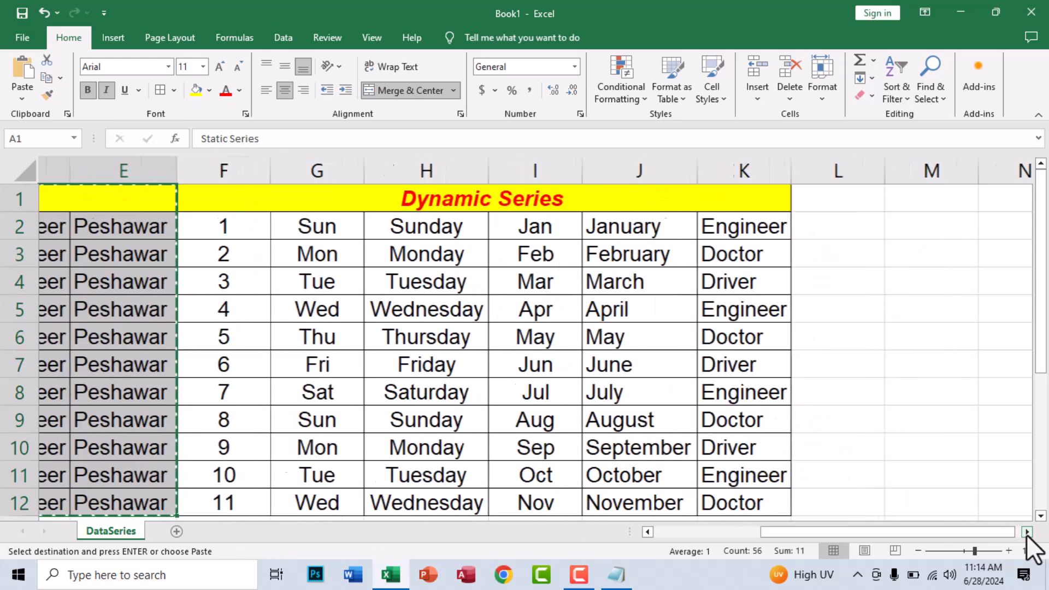
pyautogui.click(501, 194)
pyautogui.hotkey('ctrl', 'v')
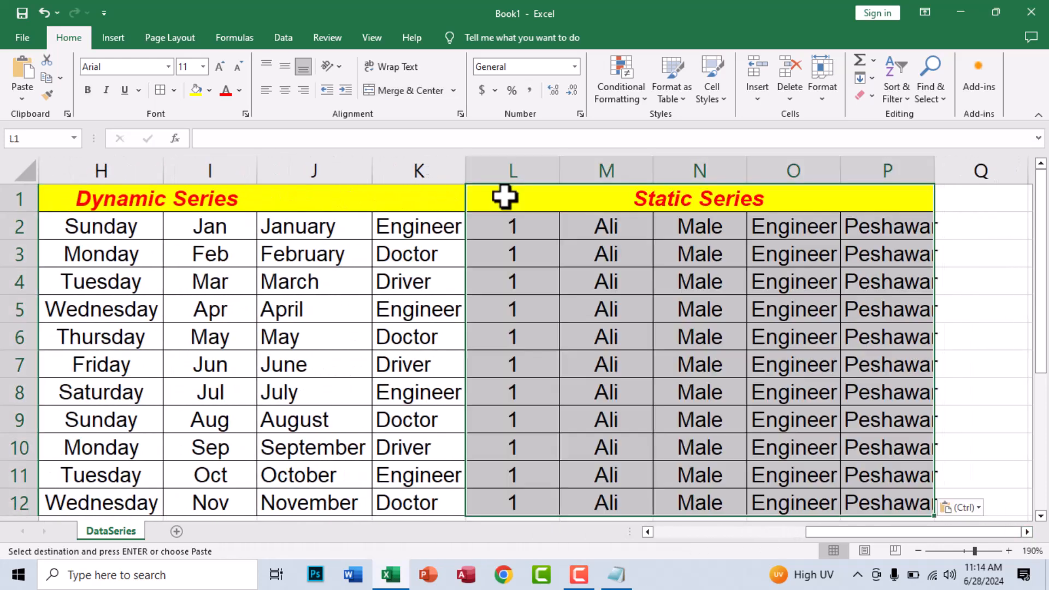
# Change the heading of the newly pasted table in L1 to "Custom Series".
pyautogui.write('C')
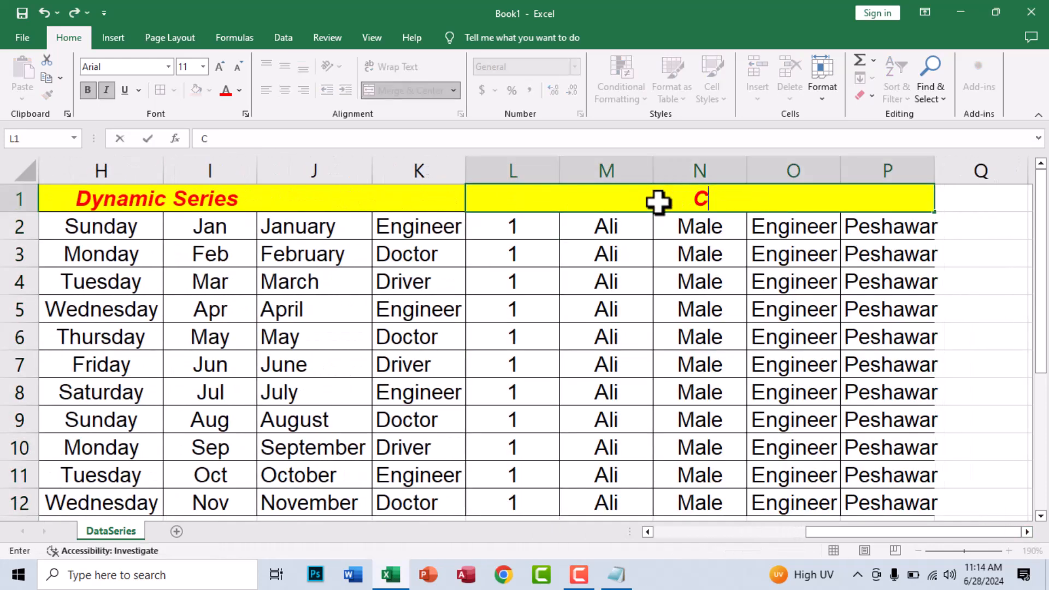
pyautogui.write('ustom Series')
pyautogui.press('Return')
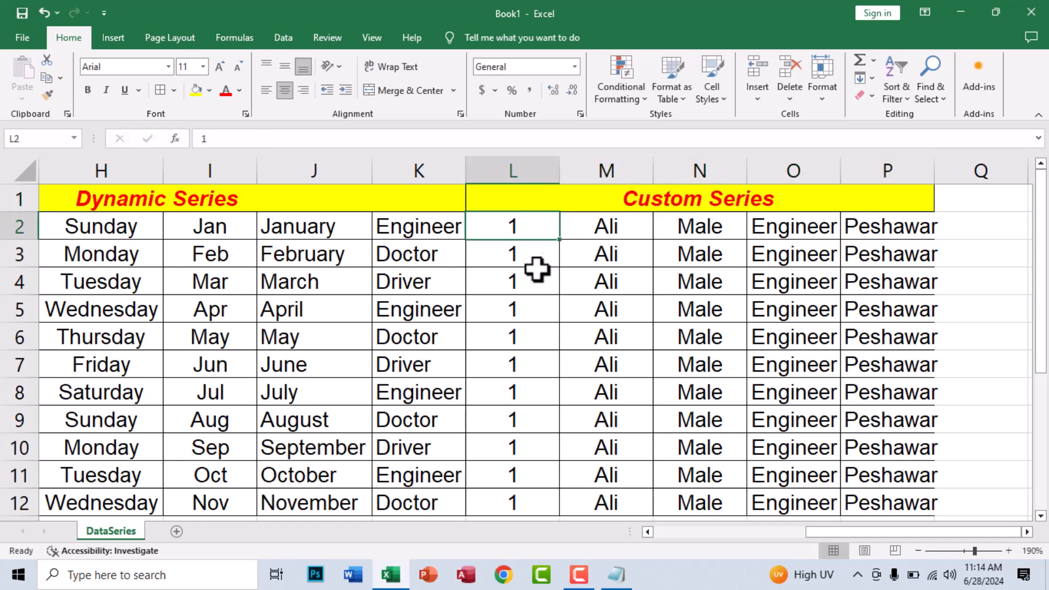
# Clear the copied values from L2:P12 below the Custom Series heading, keeping the formatting.
pyautogui.moveTo(525, 233); pyautogui.dragTo(866, 360)
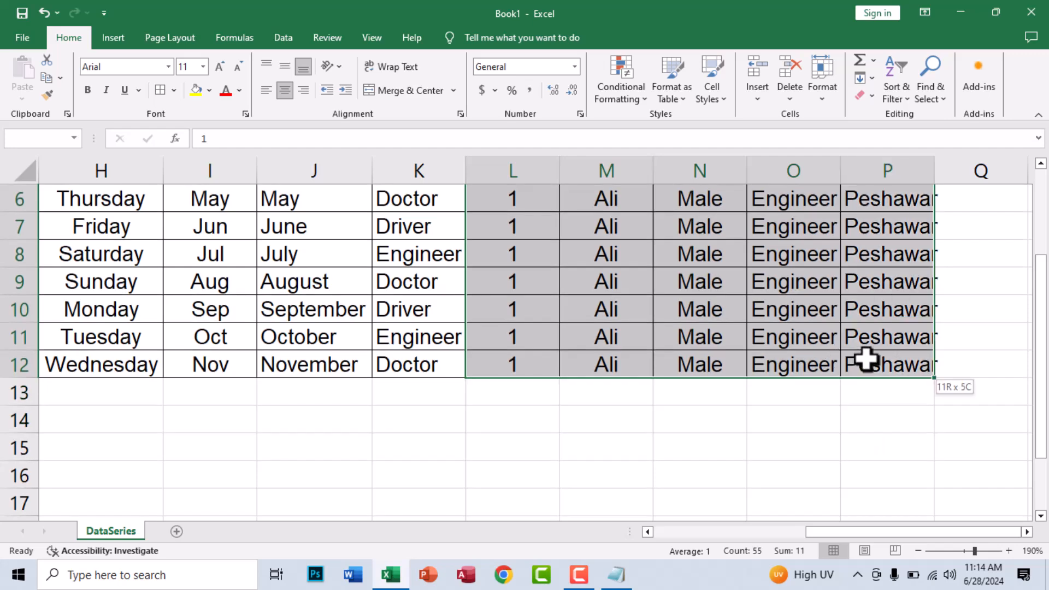
pyautogui.hotkey('ctrl', 'z')
pyautogui.click(555, 290)
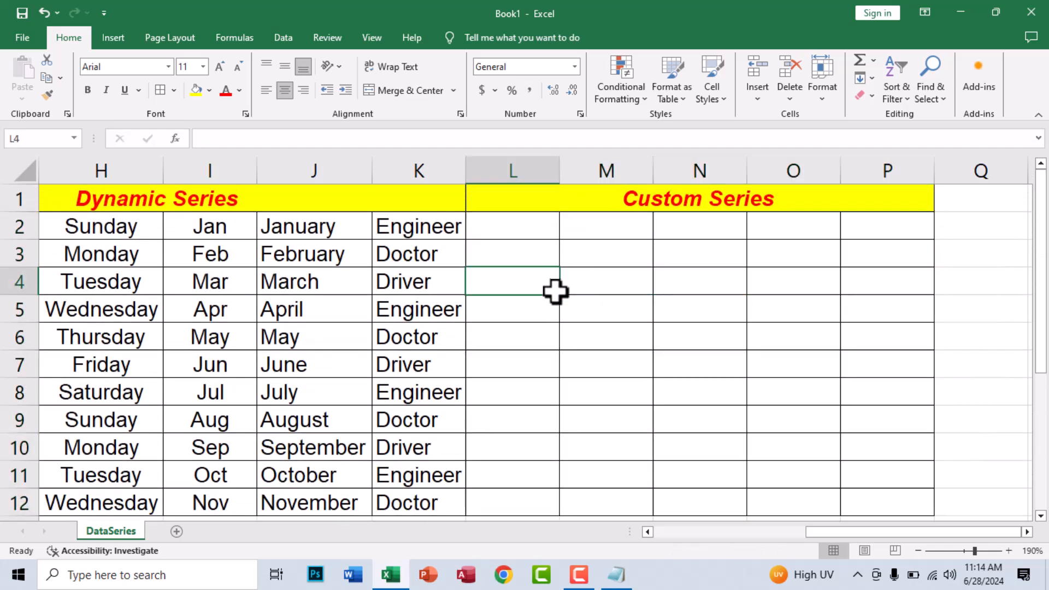
# Enter the letters a through k in lowercase in L2:L12, one letter per cell.
pyautogui.click(545, 231)
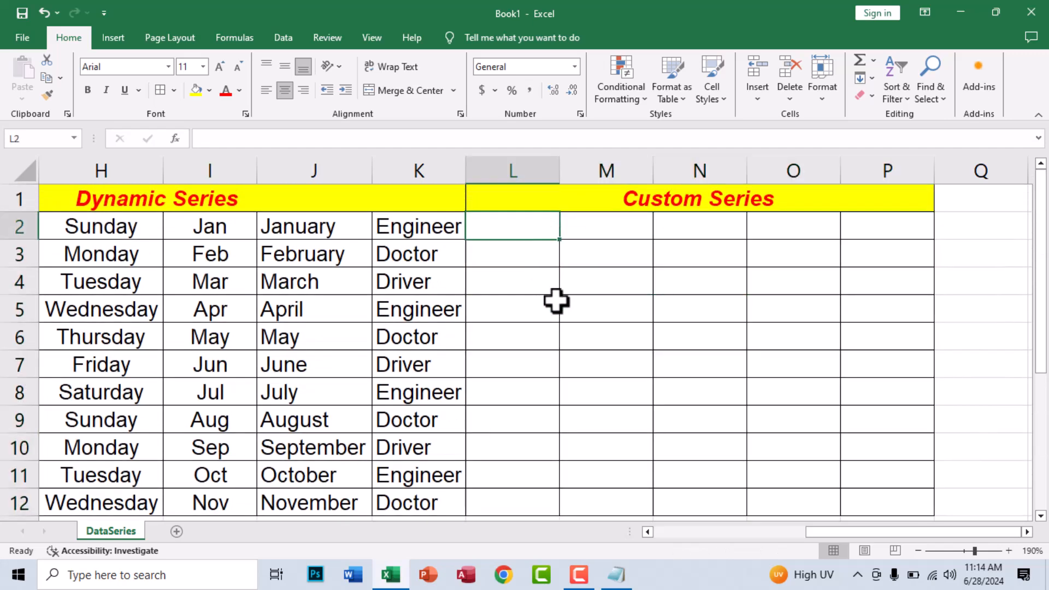
pyautogui.write('a')
pyautogui.press('Return')
pyautogui.write('b')
pyautogui.press('Return')
pyautogui.write('custom Series')
pyautogui.press('Return')
pyautogui.press('Up')
pyautogui.write('c')
pyautogui.press('Delete')
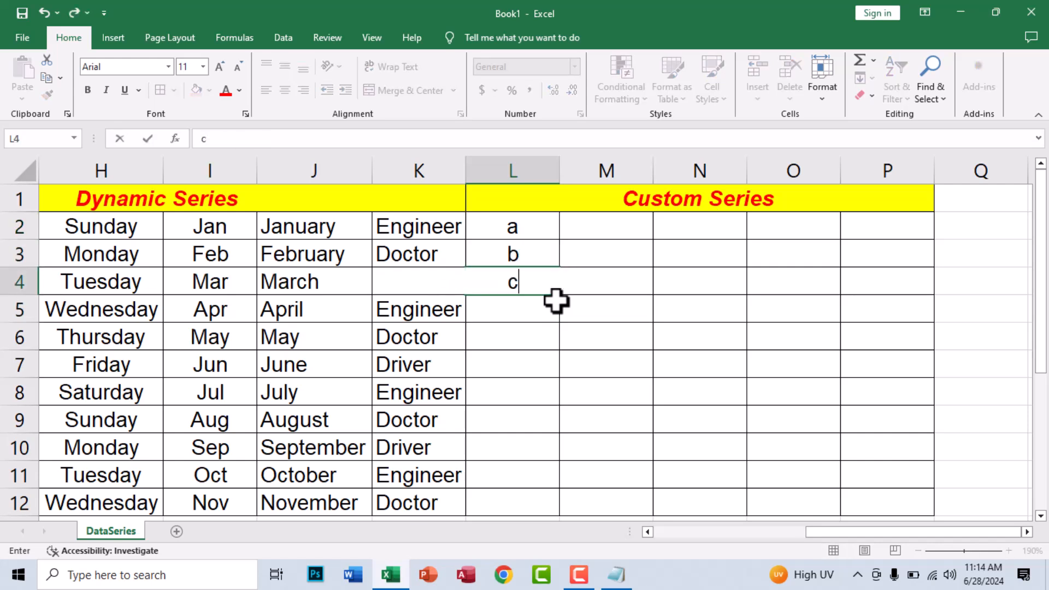
pyautogui.press('Return')
pyautogui.write('d')
pyautogui.press('Return')
pyautogui.write('e')
pyautogui.press('Return')
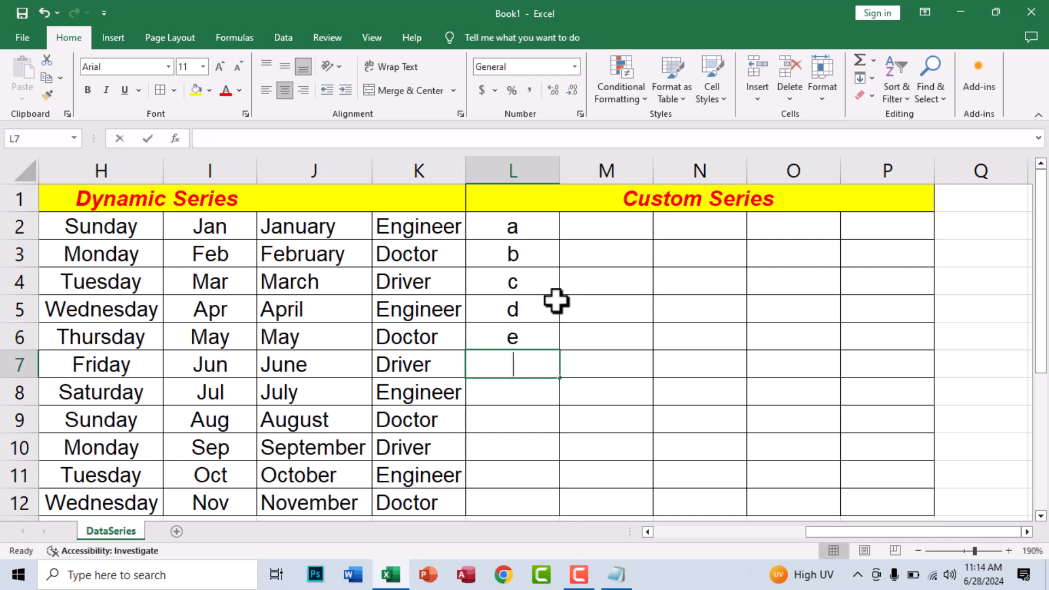
pyautogui.write('f')
pyautogui.press('Return')
pyautogui.write('h')
pyautogui.press('Return')
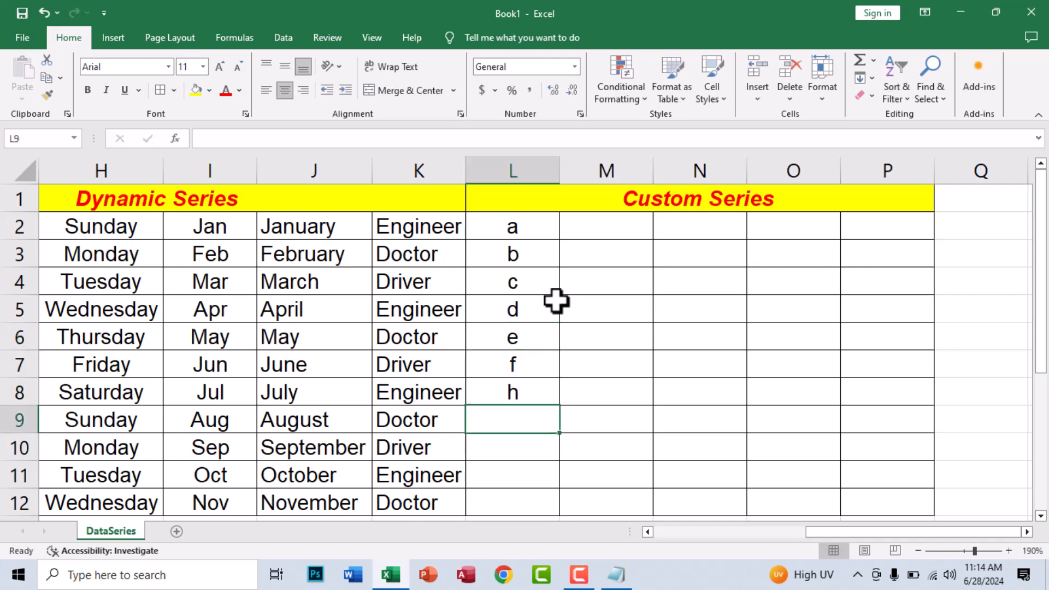
pyautogui.press('Up')
pyautogui.write('g')
pyautogui.press('Return')
pyautogui.write('j')
pyautogui.press('Return')
pyautogui.press('Up')
pyautogui.write('h')
pyautogui.press('Return')
pyautogui.write('i')
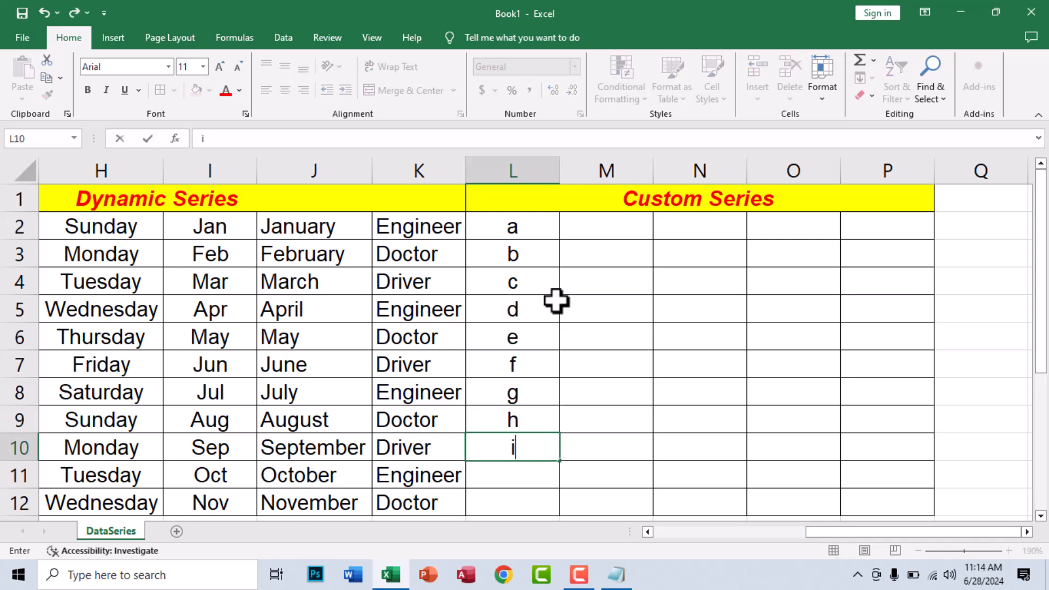
pyautogui.press('Return')
pyautogui.write('j')
pyautogui.press('Return')
pyautogui.write('k')
pyautogui.press('Return')
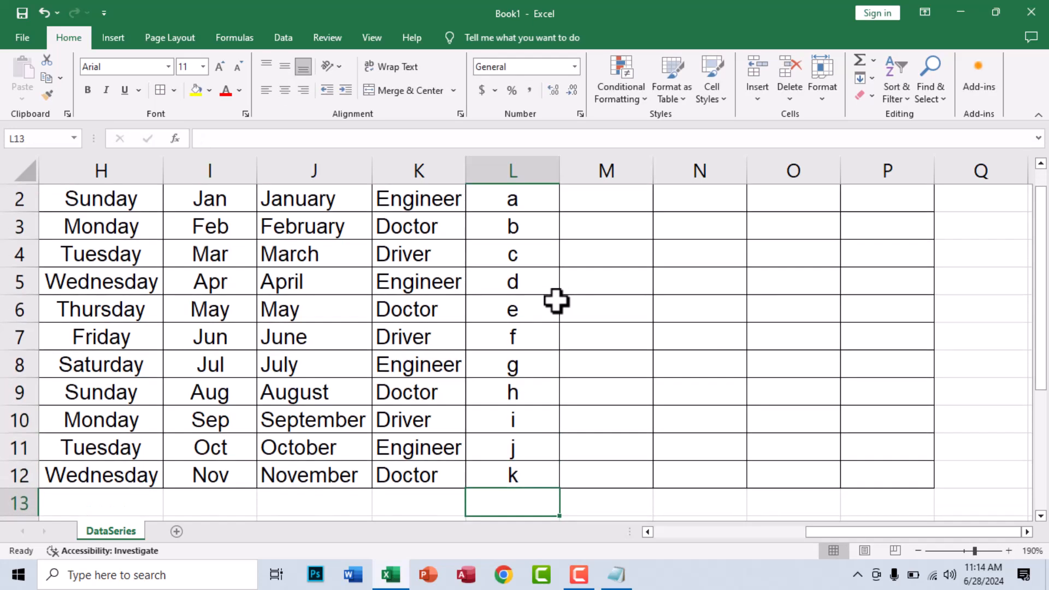
pyautogui.press('Up')
pyautogui.press('Up')
pyautogui.press('Up')
pyautogui.press('Up')
pyautogui.press('Up')
pyautogui.press('Up')
pyautogui.press('Up')
pyautogui.press('Up')
pyautogui.press('Up')
pyautogui.press('Up')
pyautogui.press('Up')
pyautogui.press('Up')
pyautogui.press('Right')
pyautogui.press('Down')
pyautogui.press('Left')
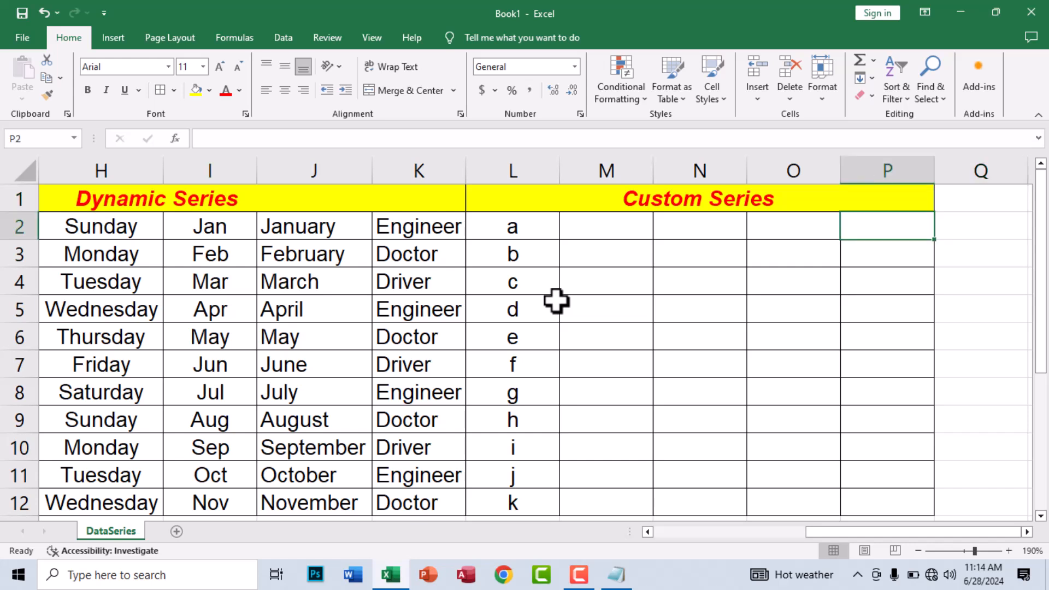
# Enter a lowercase a in M2 and copy it down with the fill handle through M12.
pyautogui.press('Left')
pyautogui.press('Left')
pyautogui.press('Left')
pyautogui.write('a')
pyautogui.press('Return')
pyautogui.press('Up')
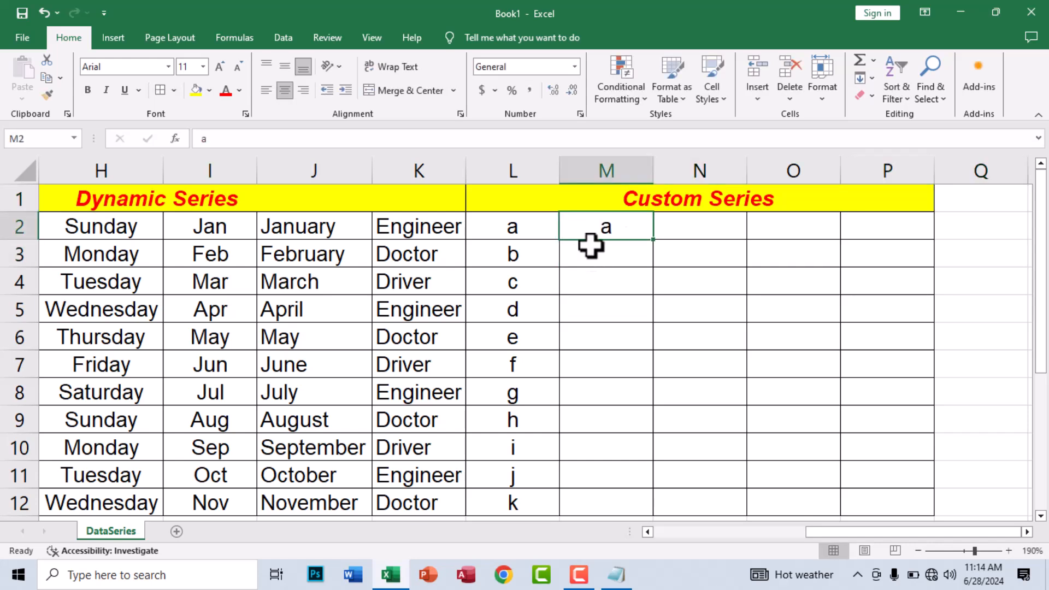
pyautogui.moveTo(650, 239); pyautogui.dragTo(644, 514)
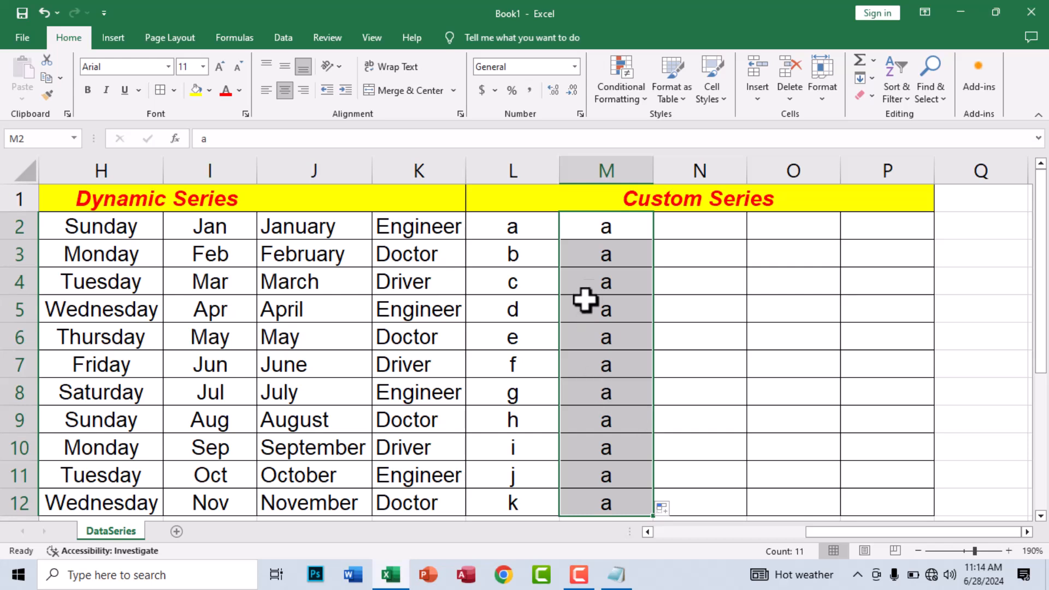
# Import the letters in L2:L12 as a new custom list in the advanced Excel options.
pyautogui.moveTo(530, 226); pyautogui.dragTo(514, 502)
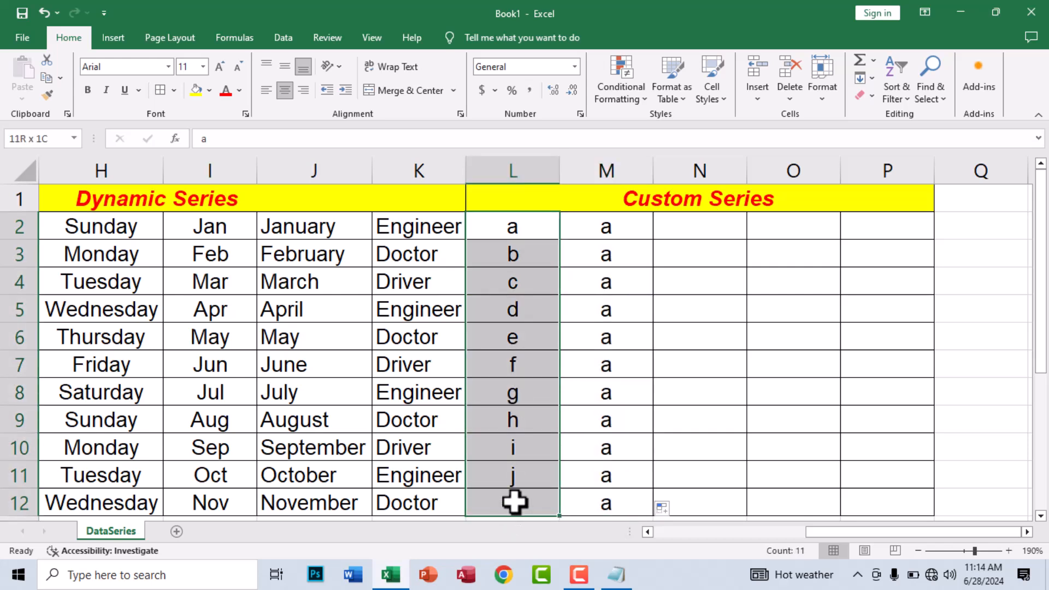
pyautogui.click(22, 37)
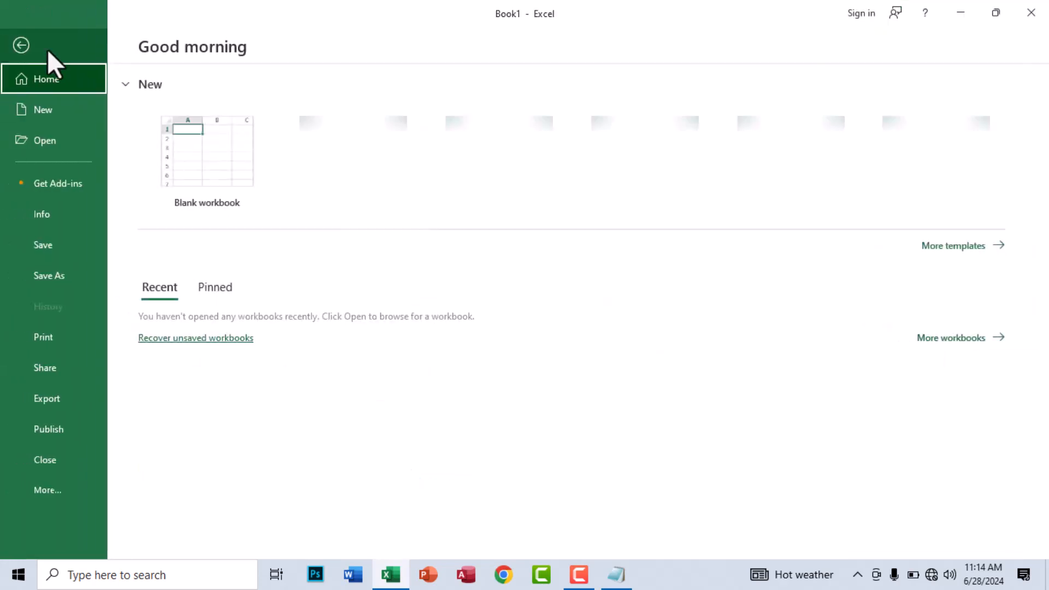
pyautogui.click(44, 490)
pyautogui.click(153, 490)
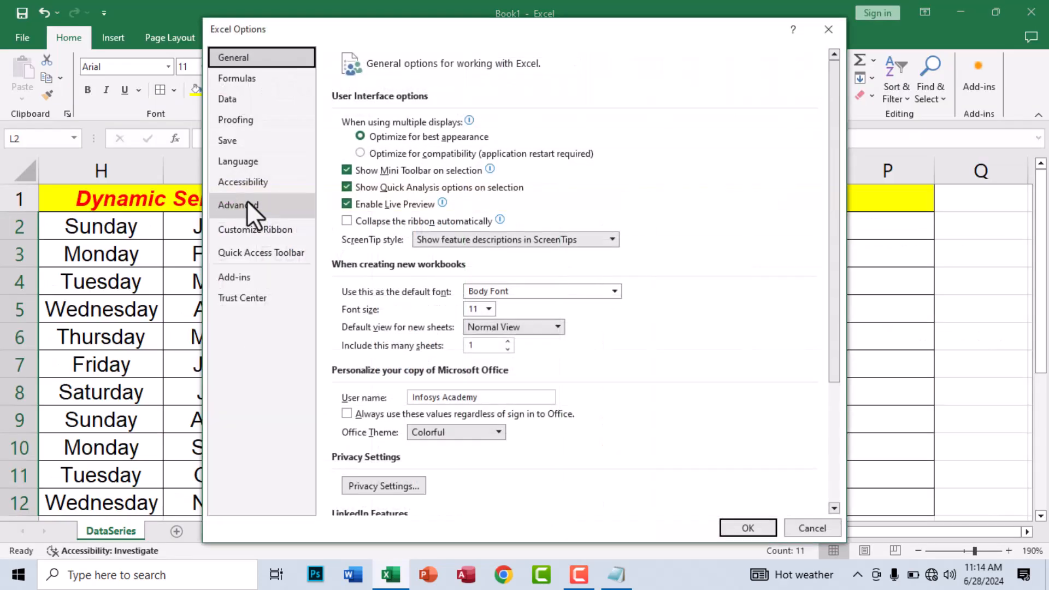
pyautogui.click(234, 203)
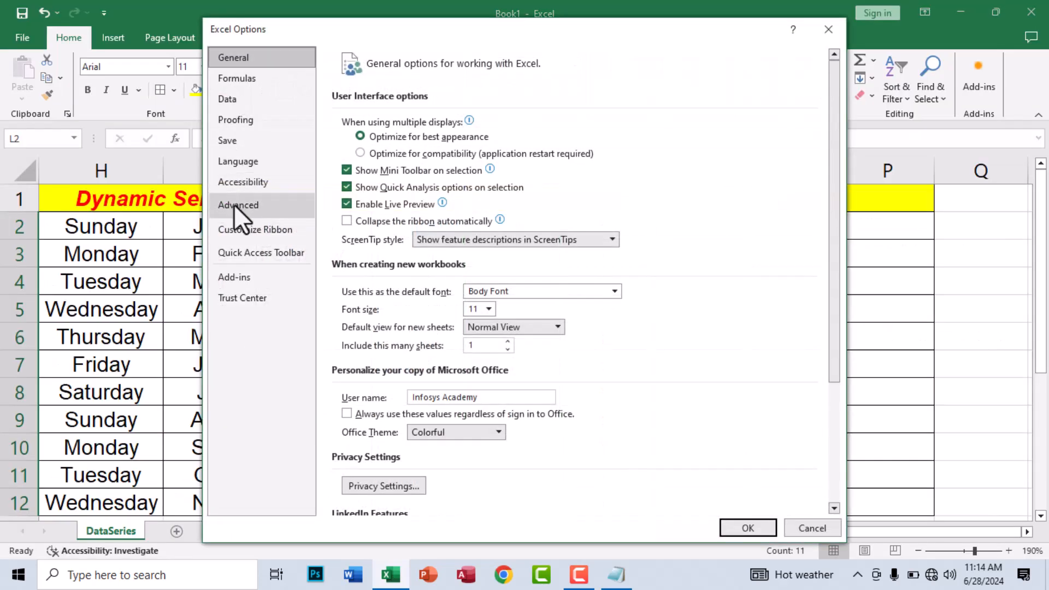
pyautogui.moveTo(829, 146); pyautogui.dragTo(845, 516)
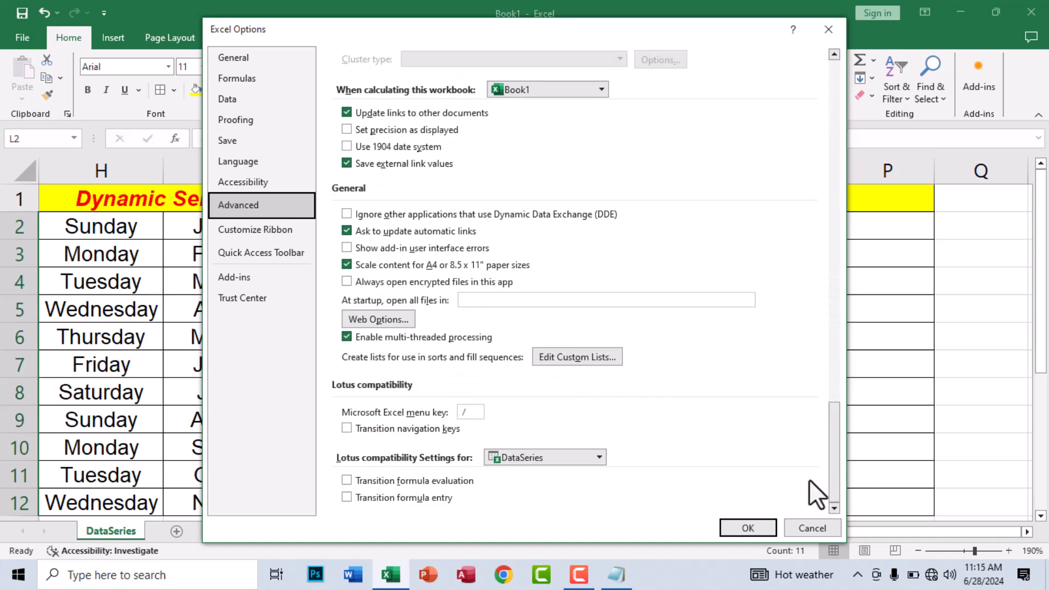
pyautogui.click(538, 362)
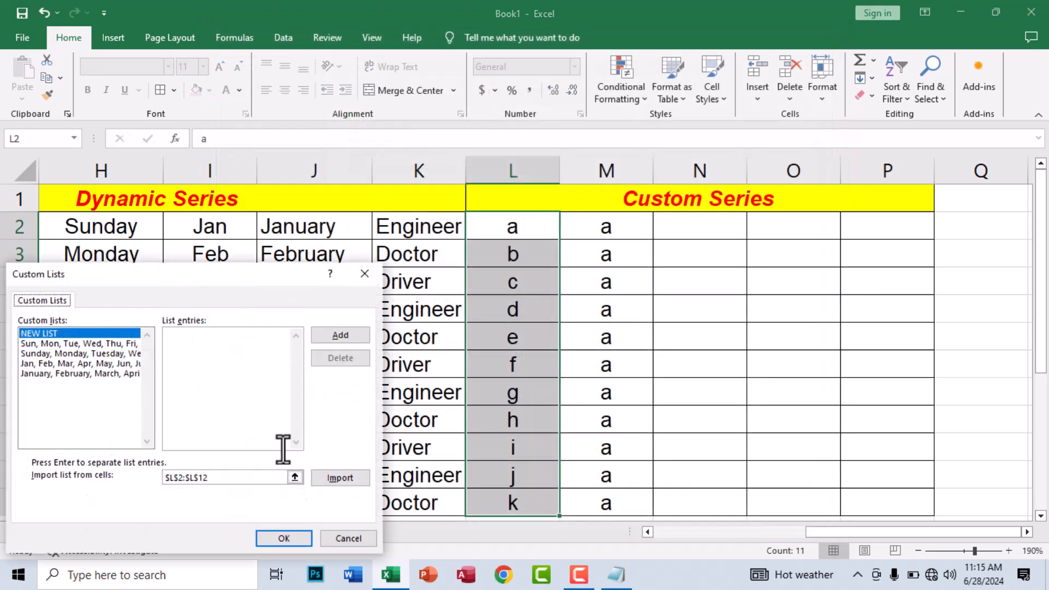
pyautogui.click(333, 481)
pyautogui.click(287, 543)
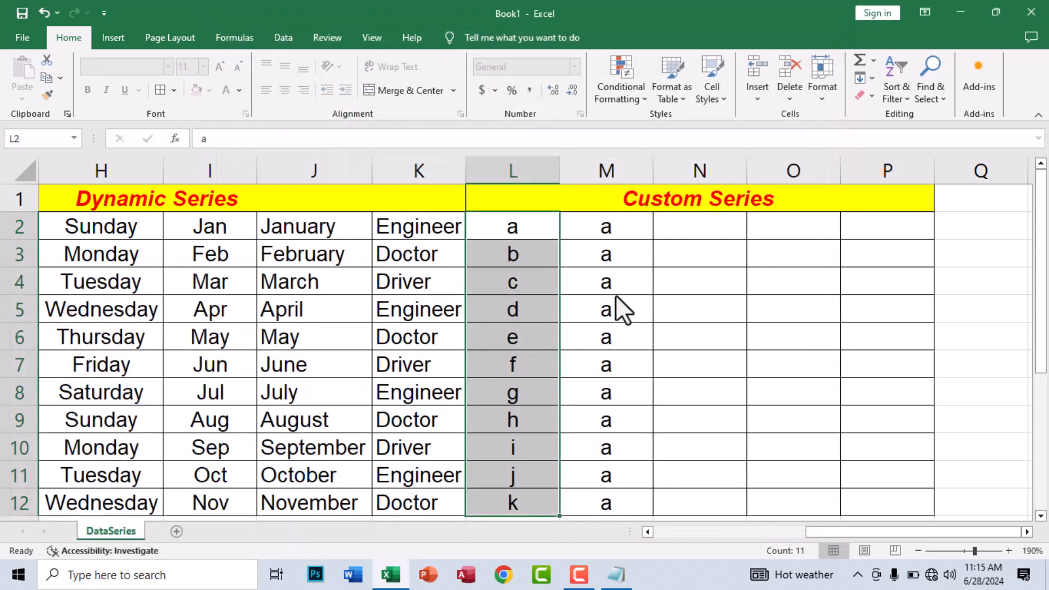
pyautogui.click(726, 528)
# Enter a lowercase a in N2 and autofill the custom letter list down through N12.
pyautogui.click(696, 236)
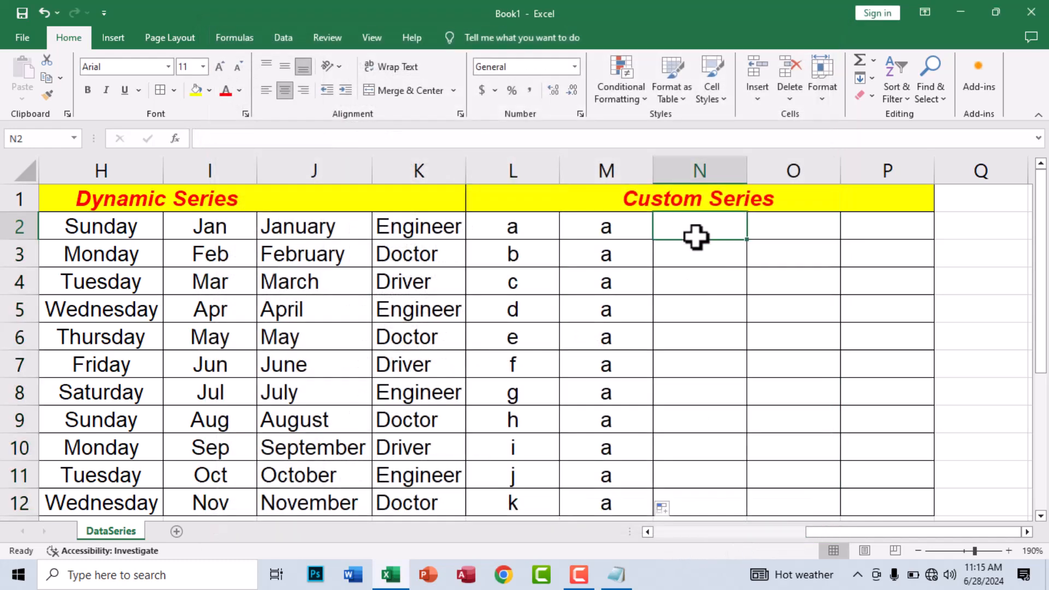
pyautogui.write('a')
pyautogui.hotkey('ctrl', 'Return')
pyautogui.moveTo(745, 241); pyautogui.dragTo(721, 445)
pyautogui.scroll(1, 723, 448)
pyautogui.scroll(-1, 681, 333)
pyautogui.scroll(1, 693, 317)
pyautogui.click(707, 281)
pyautogui.moveTo(604, 227); pyautogui.dragTo(590, 433)
pyautogui.click(693, 289)
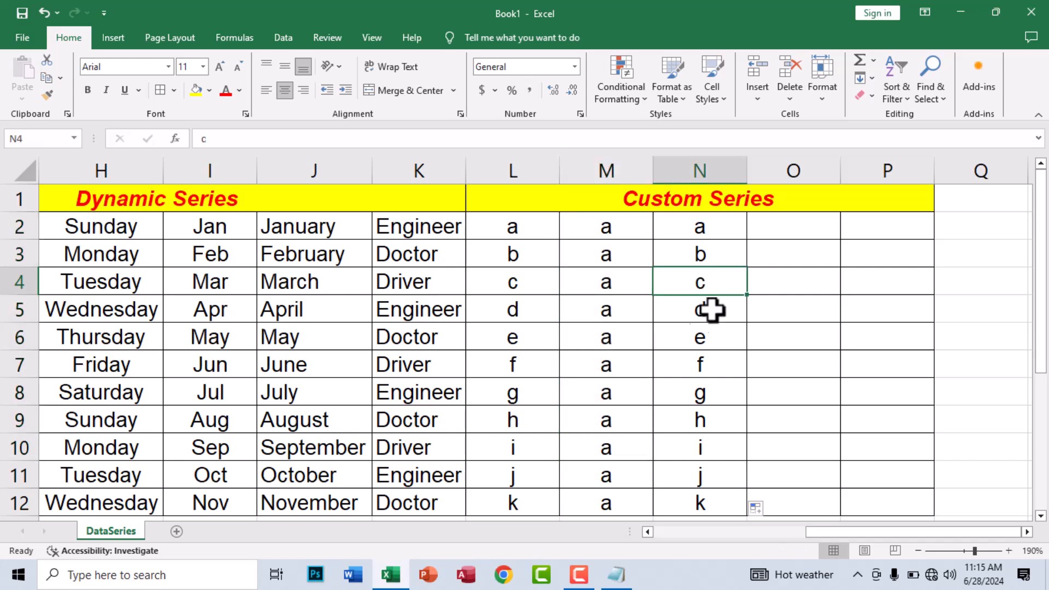
# Enter five different first names in O2:O6, one per cell.
pyautogui.click(778, 230)
pyautogui.write('Ali')
pyautogui.press('Return')
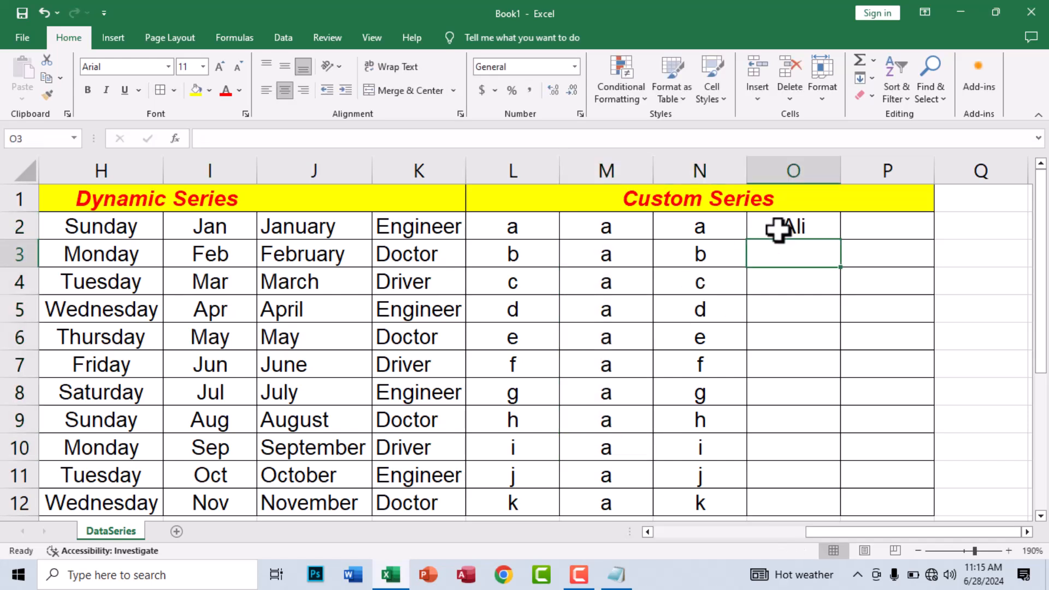
pyautogui.write('Bli')
pyautogui.press('BackSpace')
pyautogui.press('BackSpace')
pyautogui.write('ilal')
pyautogui.press('Return')
pyautogui.write('Zubiar')
pyautogui.press('Return')
pyautogui.write('Wa')
pyautogui.press('BackSpace')
pyautogui.press('BackSpace')
pyautogui.write('Qasim')
pyautogui.press('Return')
pyautogui.write('Waleed')
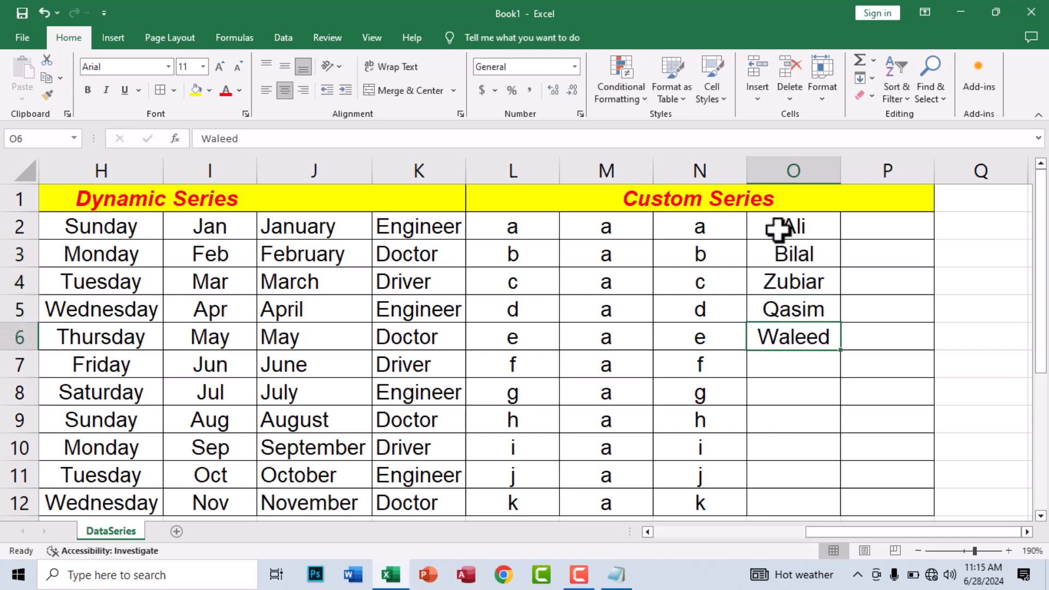
pyautogui.press('Return')
# Continue the list of first names in O7:O12, one different name per cell.
pyautogui.write('Nouman')
pyautogui.press('Return')
pyautogui.write('Ma4ryam')
pyautogui.press('Escape')
pyautogui.write('mara')
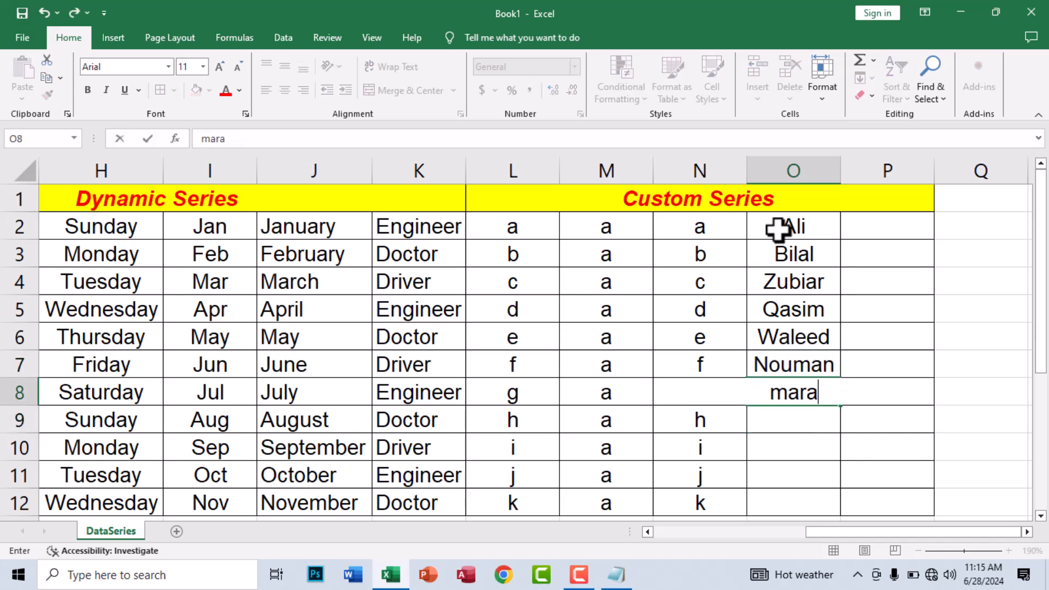
pyautogui.press('Return')
pyautogui.write('s')
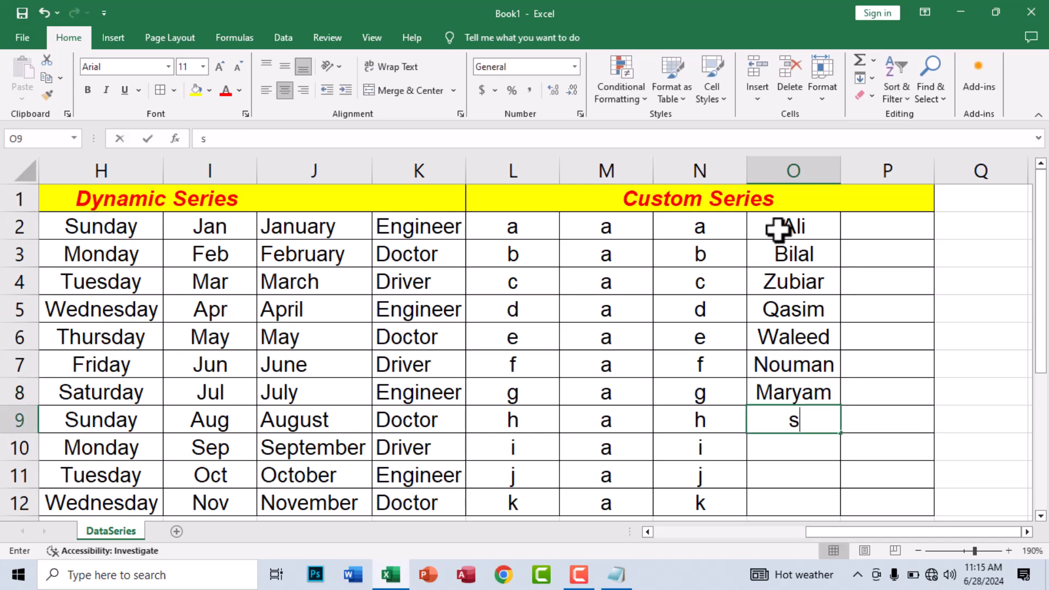
pyautogui.write('adaf')
pyautogui.press('Return')
pyautogui.write('Asiya')
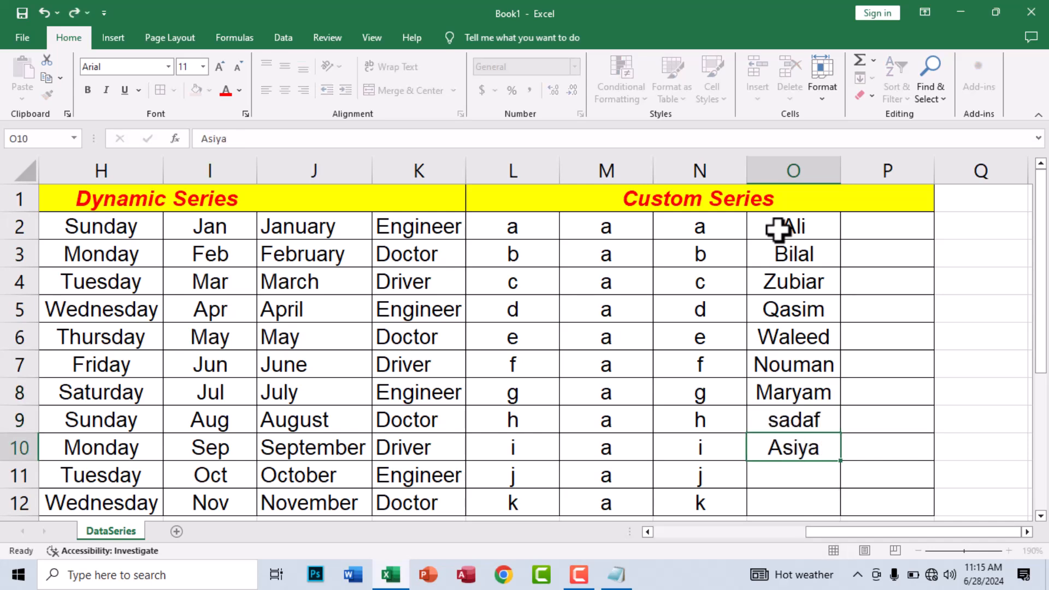
pyautogui.press('Return')
pyautogui.write('Inam')
pyautogui.press('Return')
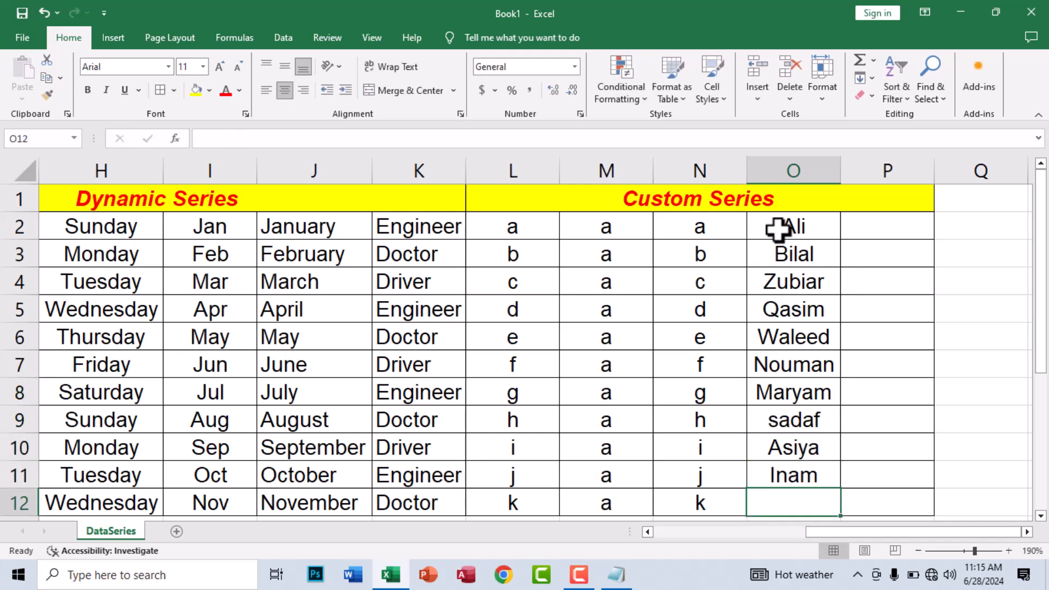
pyautogui.write('Zahid')
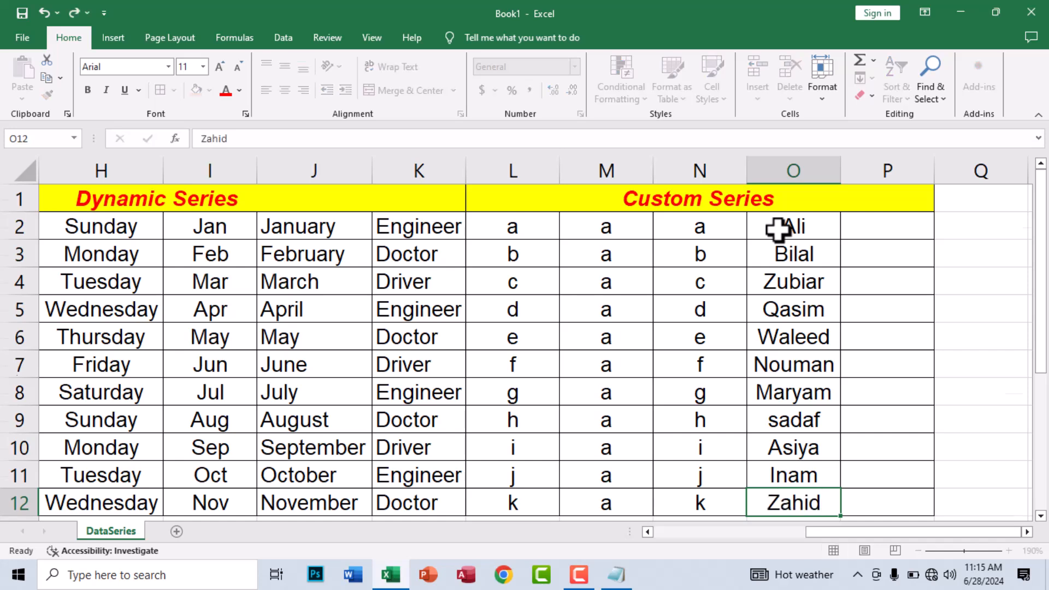
# Retype the name in O9 with a capital first letter.
pyautogui.press('Return')
pyautogui.press('Up')
pyautogui.press('Up')
pyautogui.press('Up')
pyautogui.press('Up')
pyautogui.write('Sadaf')
pyautogui.press('Return')
pyautogui.press('Up')
# Import the first names in O2:O12 as another custom list in the advanced Excel options.
pyautogui.scroll(1, 766, 252)
pyautogui.moveTo(825, 232); pyautogui.dragTo(801, 449)
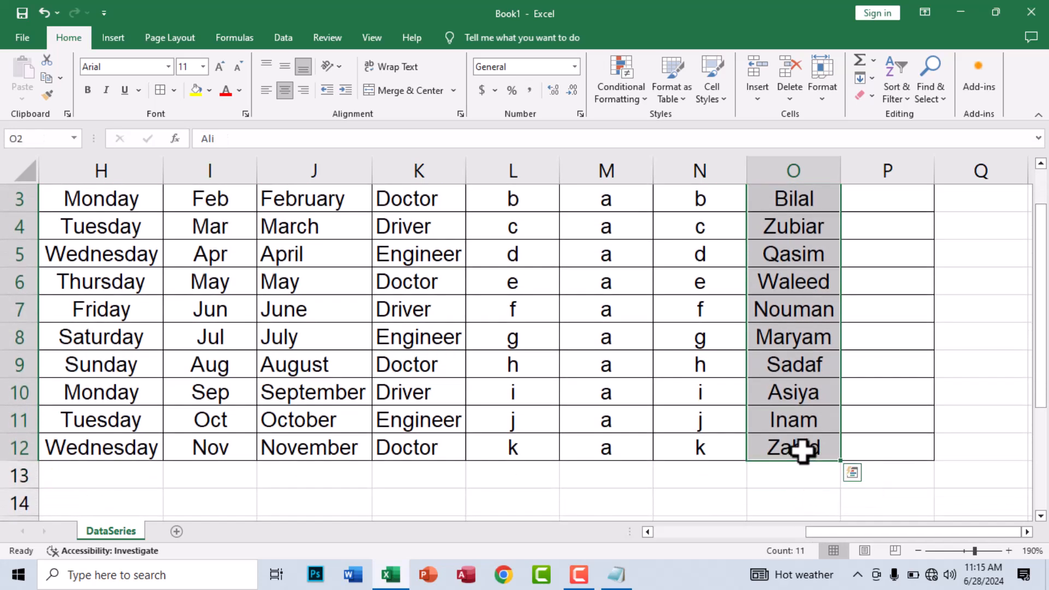
pyautogui.click(22, 37)
pyautogui.click(51, 488)
pyautogui.press('Escape')
pyautogui.press('Escape')
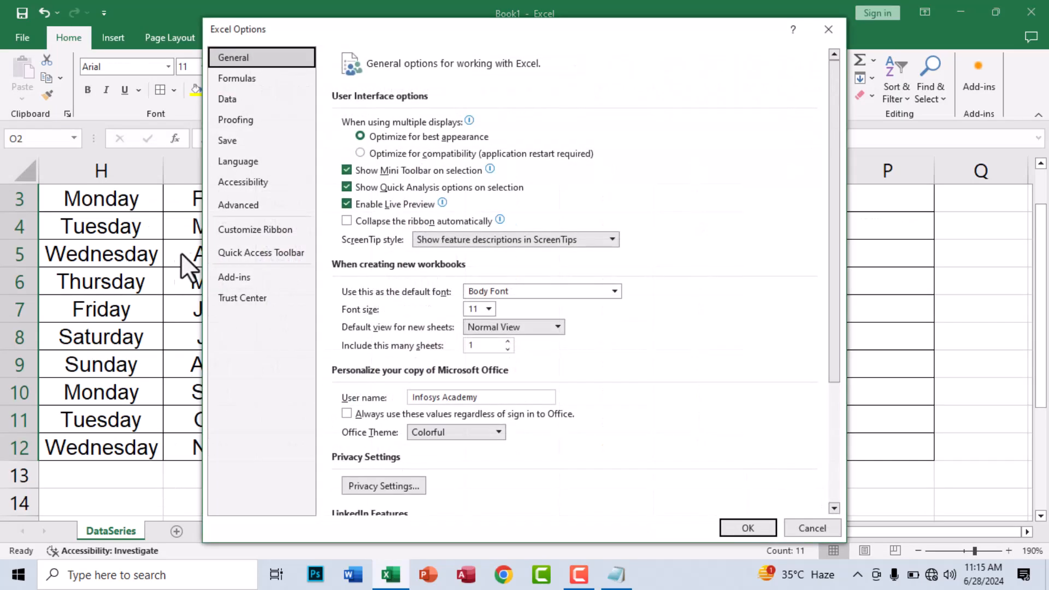
pyautogui.click(252, 205)
pyautogui.moveTo(832, 151); pyautogui.dragTo(841, 505)
pyautogui.click(578, 358)
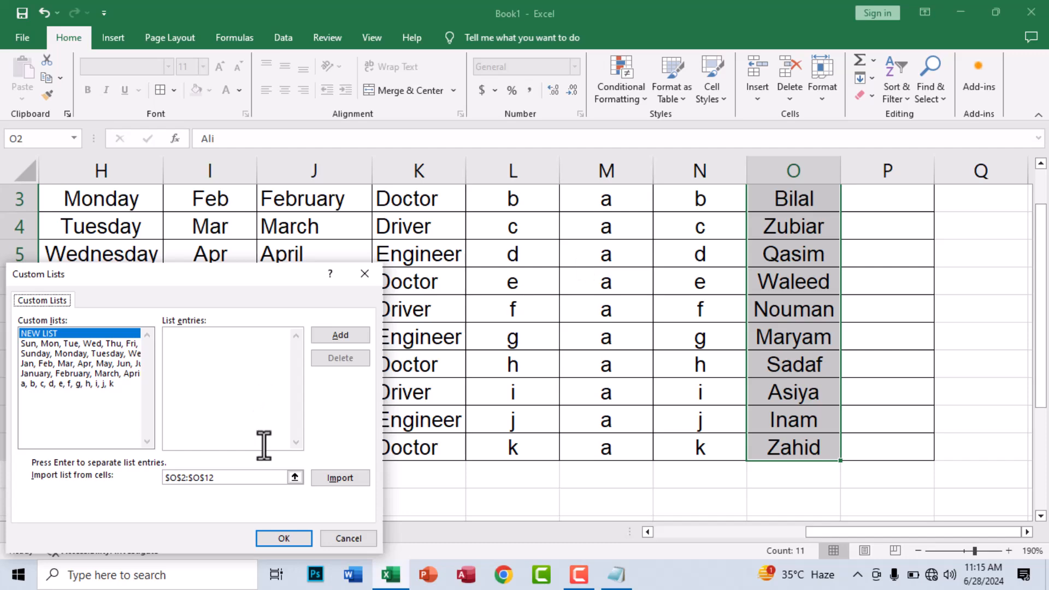
pyautogui.click(325, 476)
pyautogui.click(283, 540)
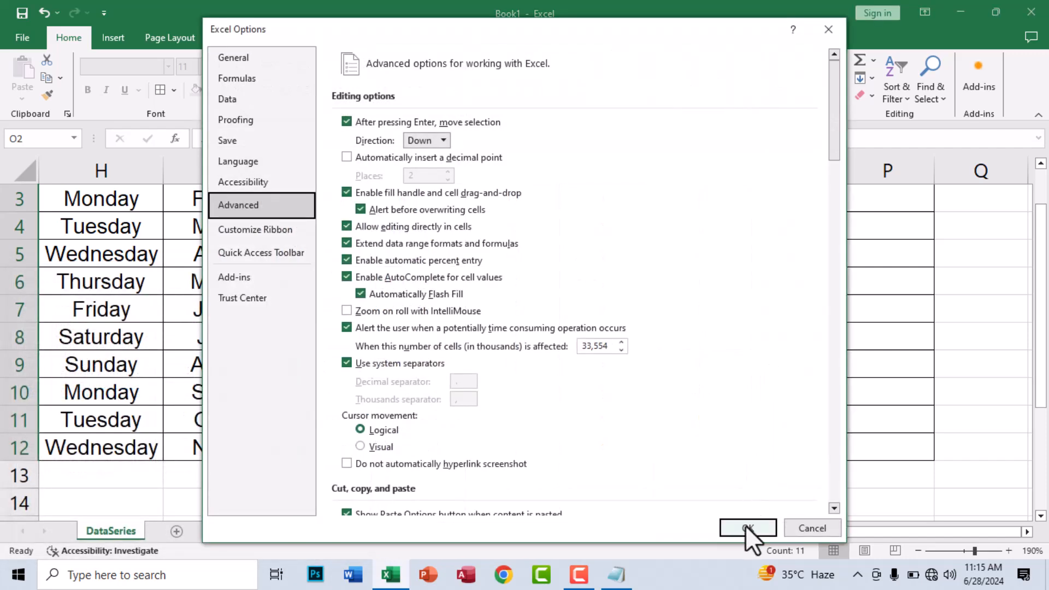
pyautogui.click(745, 525)
# Enter the list's first name in P2, autofill the names down through P12, and center the filled cells.
pyautogui.click(874, 223)
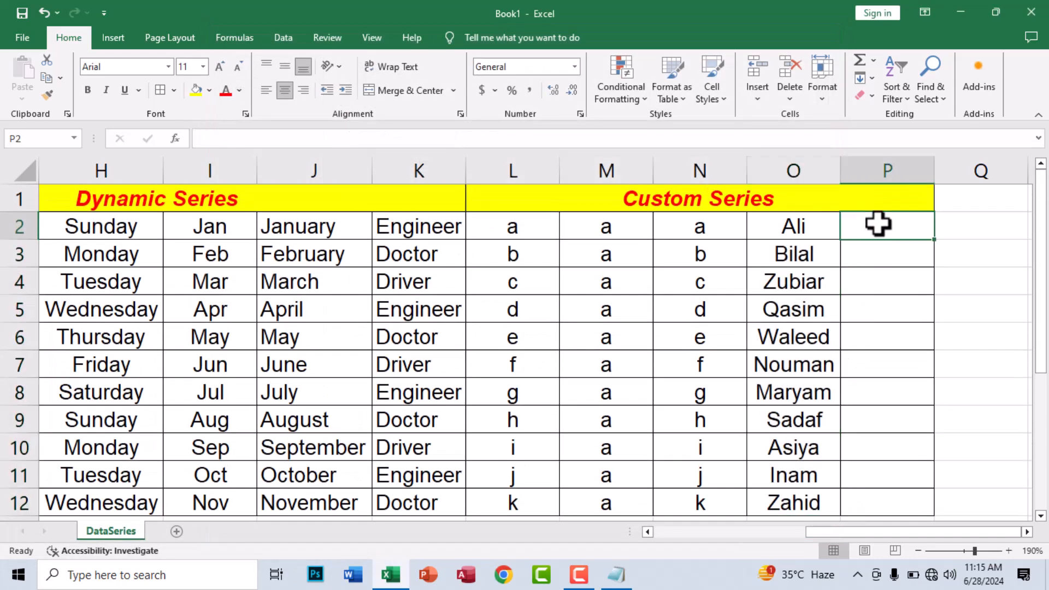
pyautogui.write('Ali')
pyautogui.press('Return')
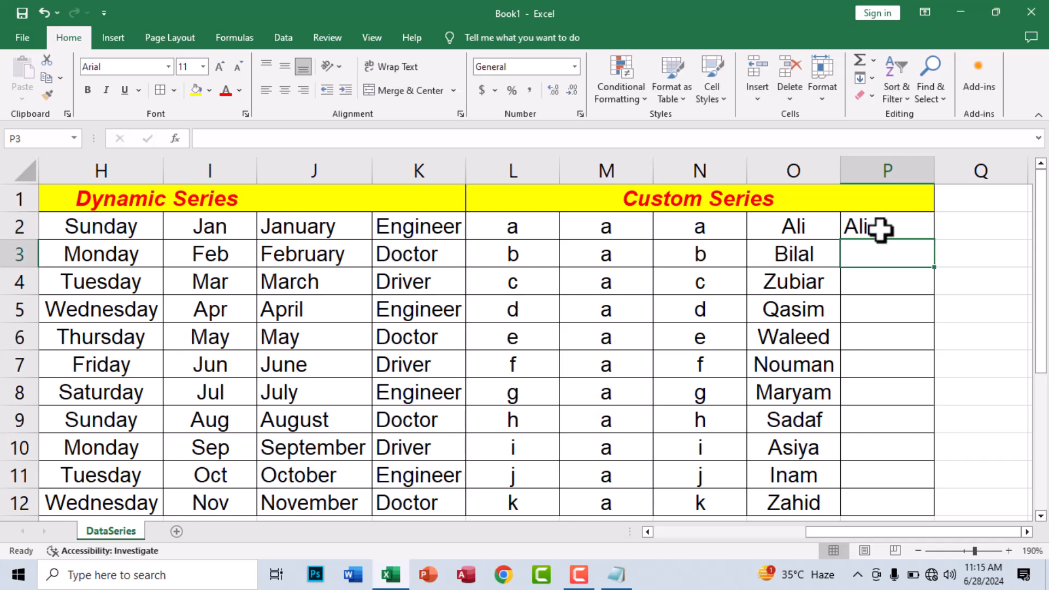
pyautogui.click(878, 227)
pyautogui.moveTo(934, 239); pyautogui.dragTo(868, 344)
pyautogui.scroll(2, 827, 311)
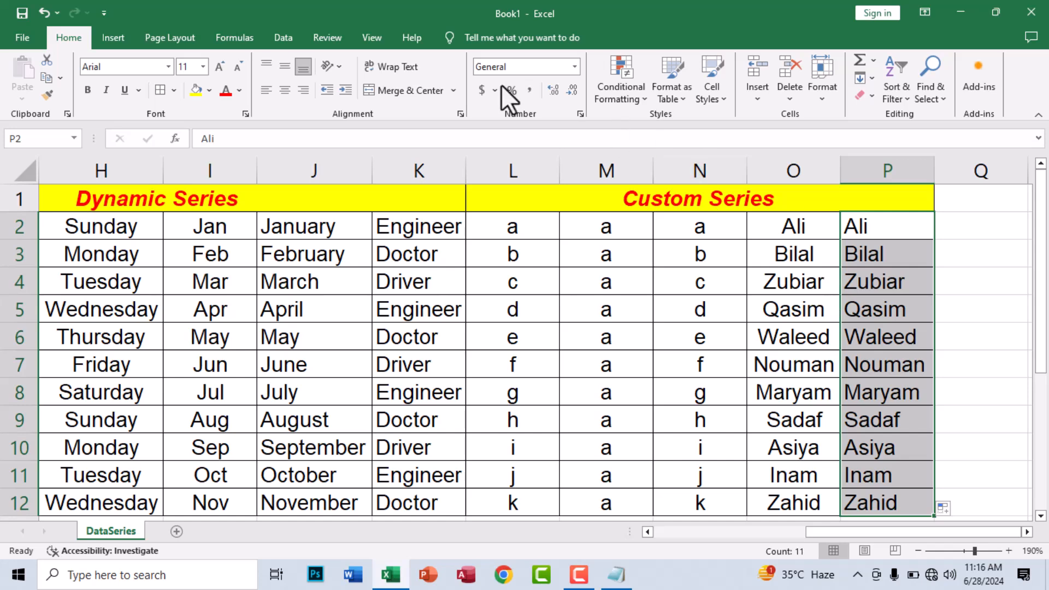
pyautogui.click(280, 92)
pyautogui.click(604, 361)
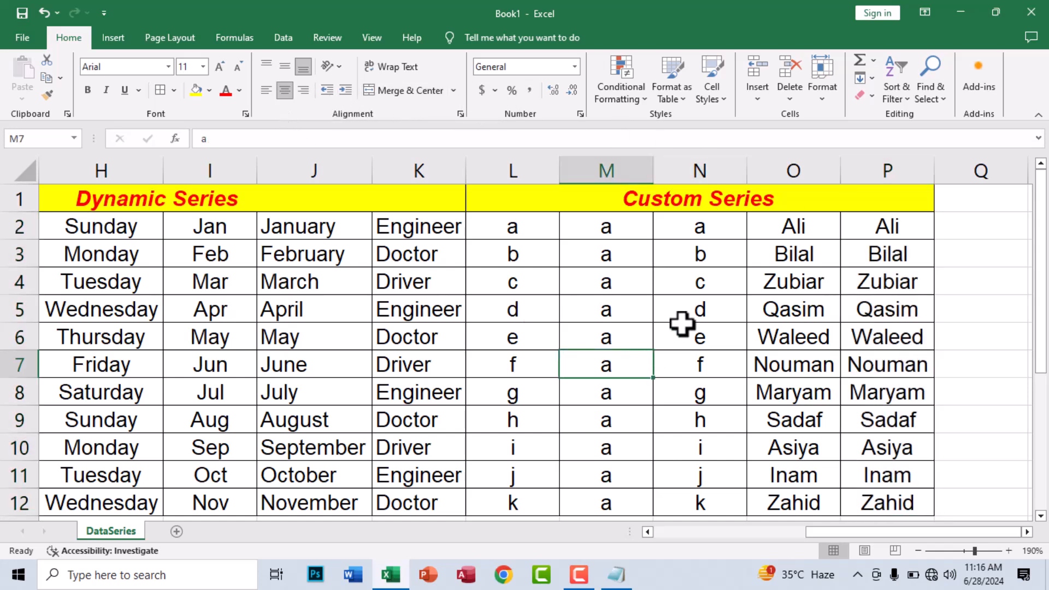
pyautogui.hotkey('ctrl', 's')
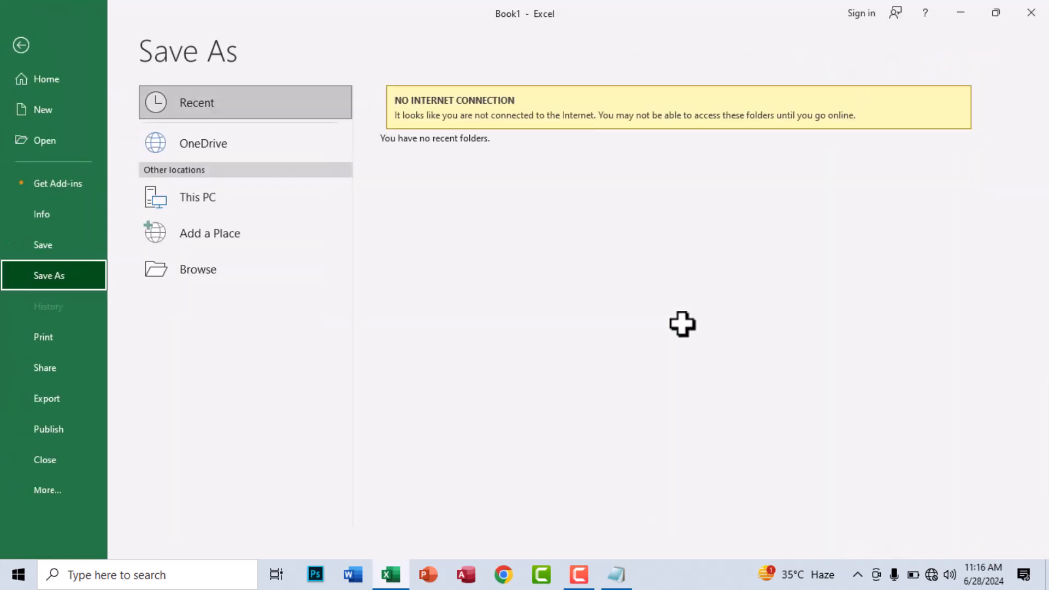
pyautogui.press('Escape')
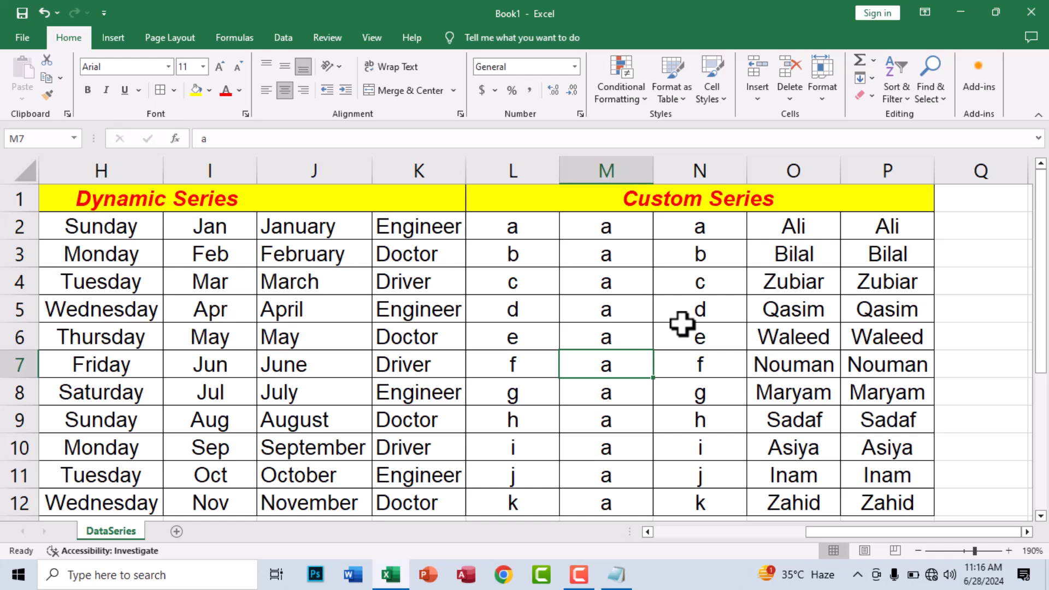
pyautogui.moveTo(853, 534); pyautogui.dragTo(680, 530)
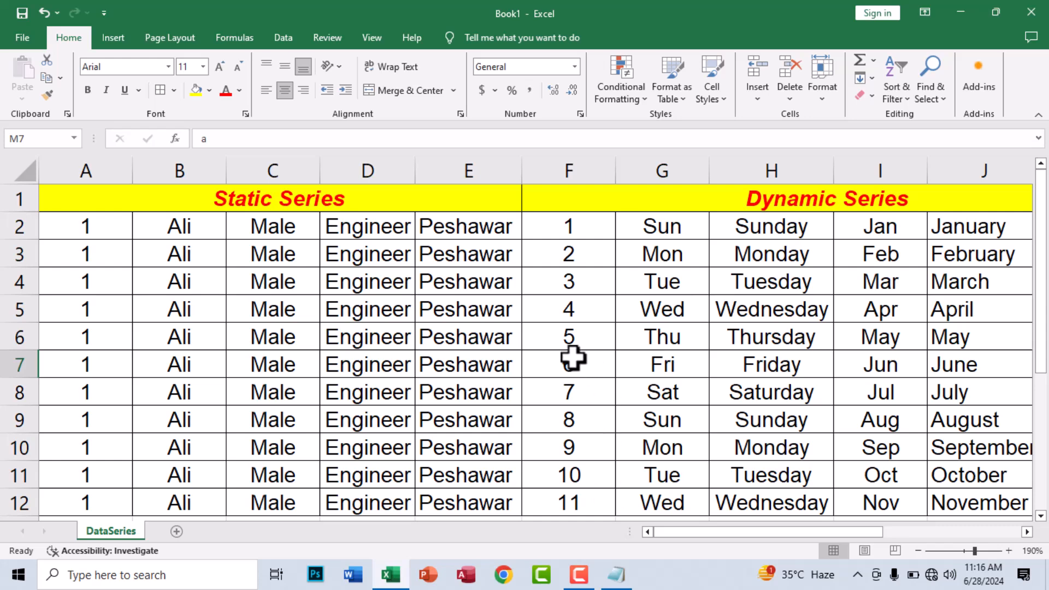
# Fill every cell of the empty block A14:I25 below the tables with the text PRO in one entry.
pyautogui.scroll(-3, 601, 468)
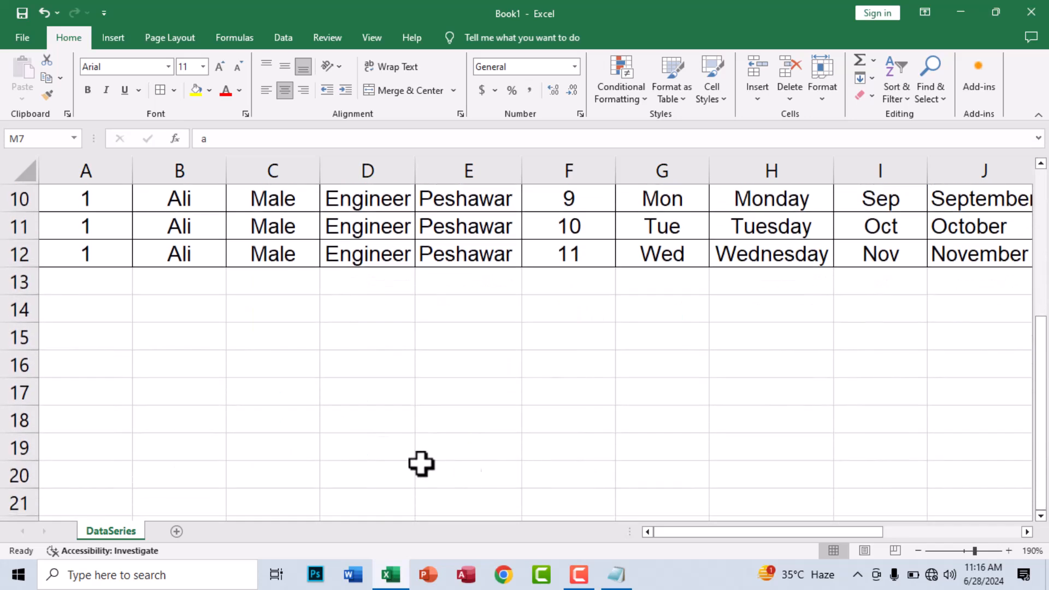
pyautogui.scroll(-1, 363, 432)
pyautogui.scroll(1, 362, 412)
pyautogui.scroll(-1, 359, 407)
pyautogui.moveTo(103, 227); pyautogui.dragTo(916, 463)
pyautogui.scroll(2, 890, 431)
pyautogui.scroll(-1, 890, 431)
pyautogui.scroll(-1, 889, 432)
pyautogui.scroll(1, 889, 431)
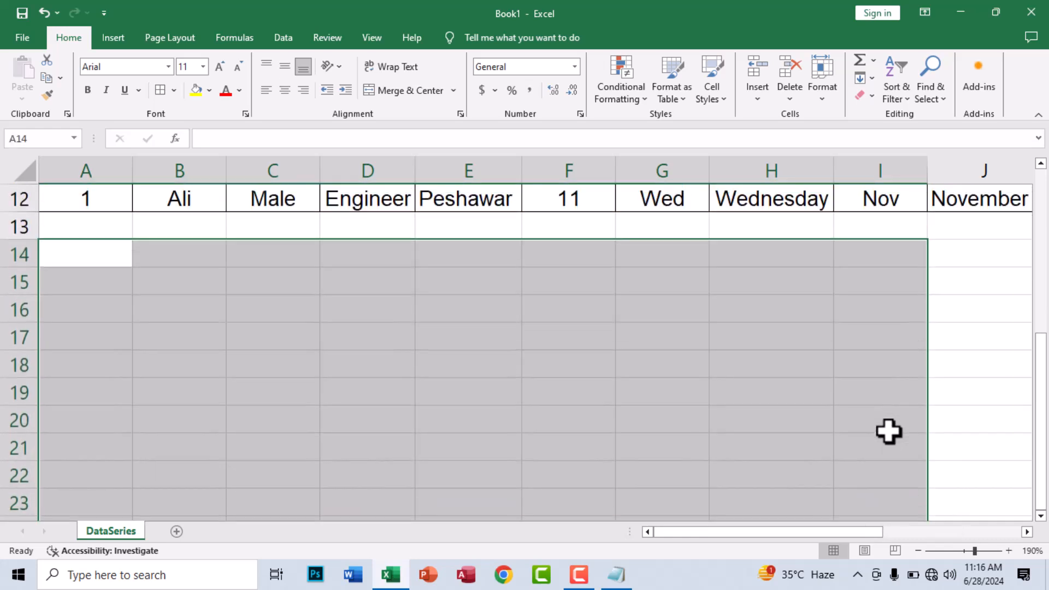
pyautogui.write('PRO')
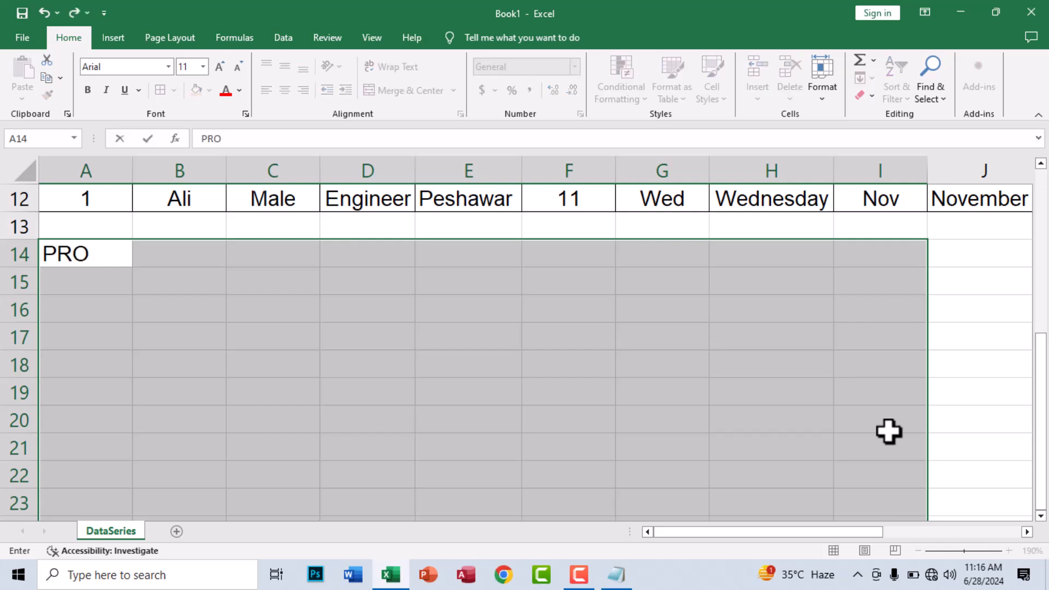
pyautogui.hotkey('ctrl', 'Return')
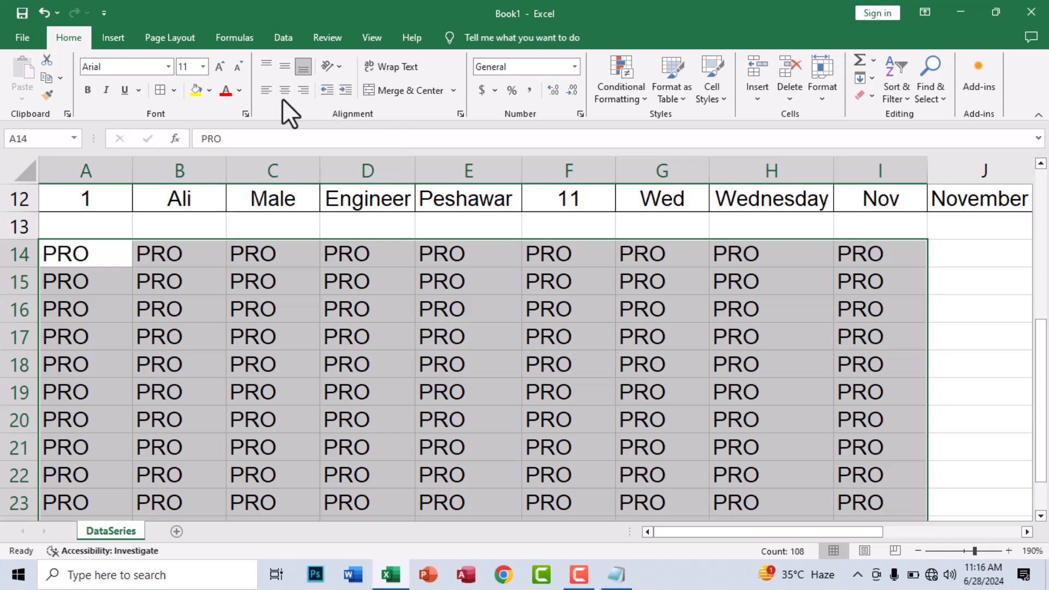
# Center the PRO entries in A14:I25 and apply borders to all cells of the block.
pyautogui.click(285, 90)
pyautogui.click(174, 90)
pyautogui.click(159, 91)
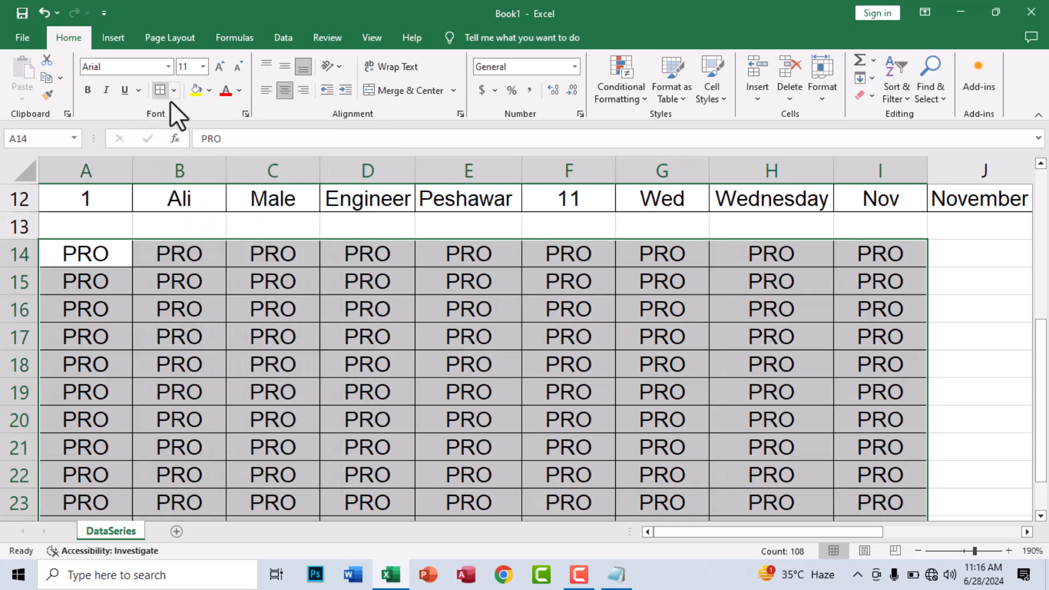
pyautogui.click(550, 453)
pyautogui.scroll(-1, 601, 416)
pyautogui.scroll(-1, 601, 416)
pyautogui.scroll(2, 604, 417)
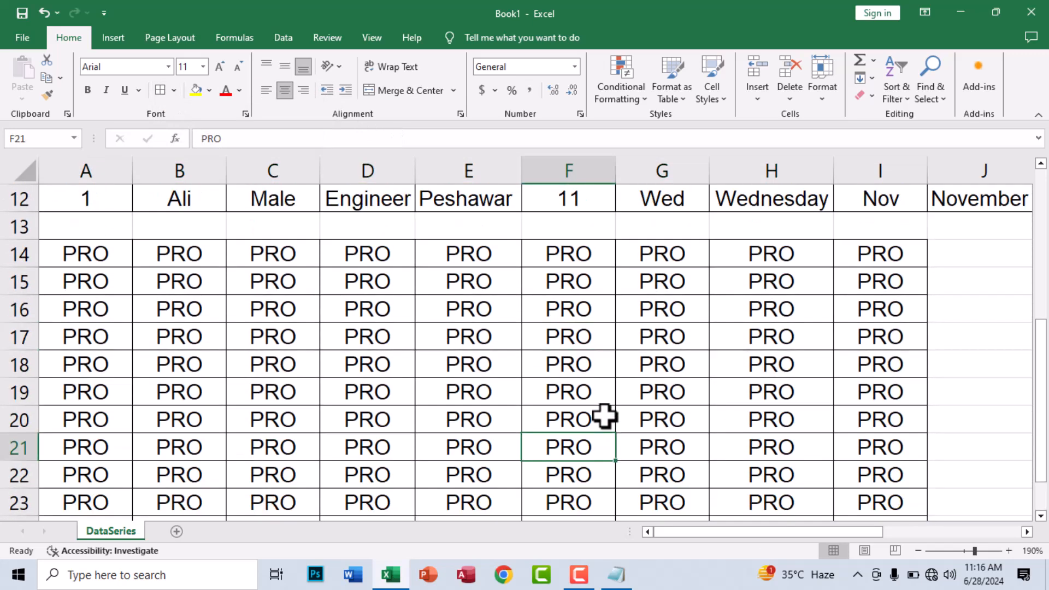
# Move the PRO cells in H14:I25 to K14:L25, separating them from the rest of the block.
pyautogui.scroll(-3, 604, 417)
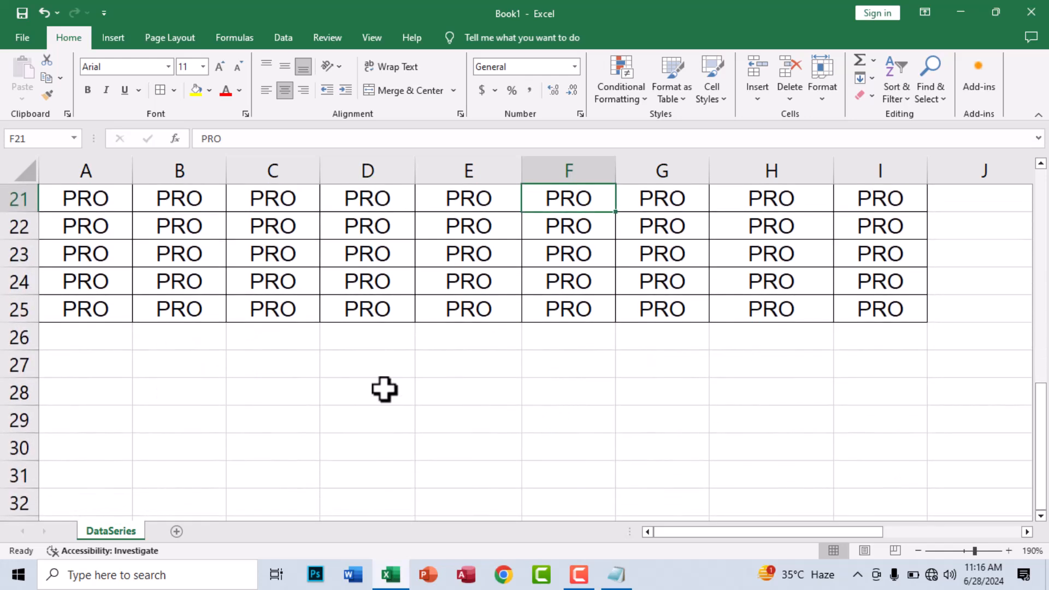
pyautogui.scroll(2, 384, 389)
pyautogui.moveTo(843, 532); pyautogui.dragTo(847, 525)
pyautogui.scroll(1, 779, 459)
pyautogui.scroll(-1, 780, 461)
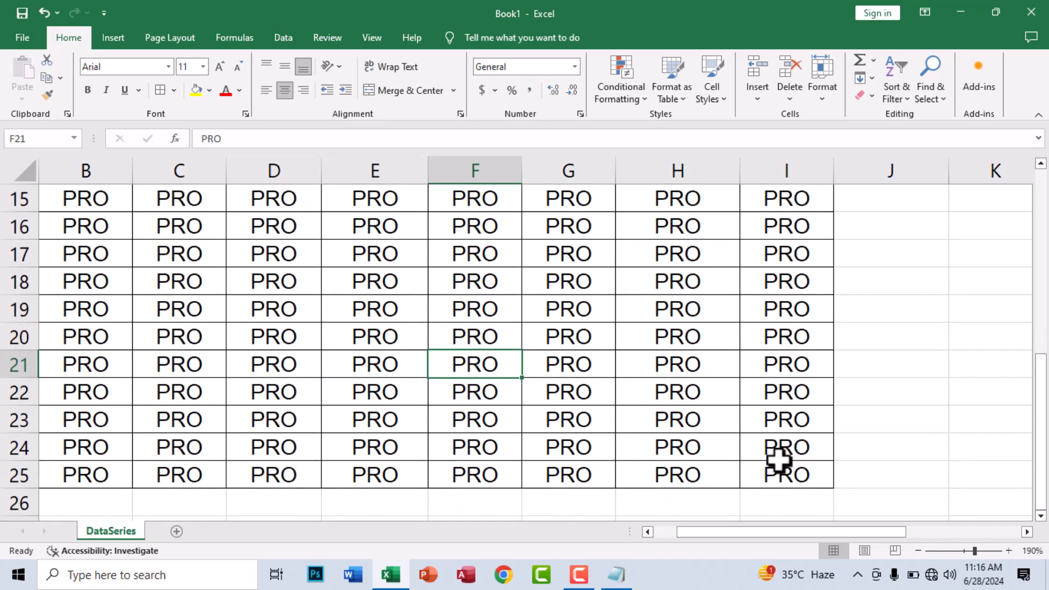
pyautogui.scroll(1, 769, 436)
pyautogui.moveTo(668, 251); pyautogui.dragTo(739, 461)
pyautogui.scroll(1, 792, 474)
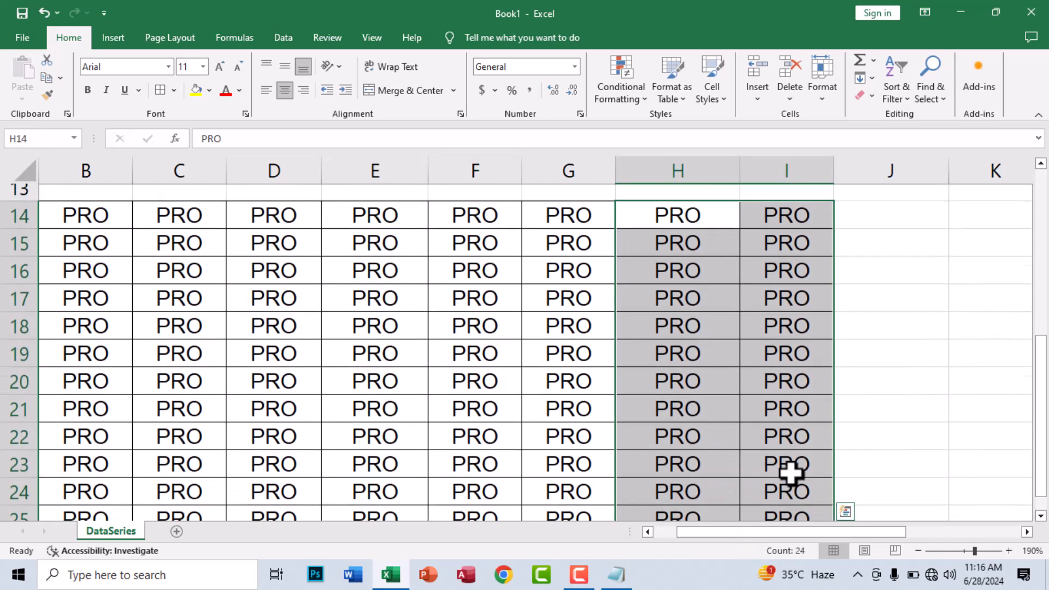
pyautogui.scroll(-1, 828, 473)
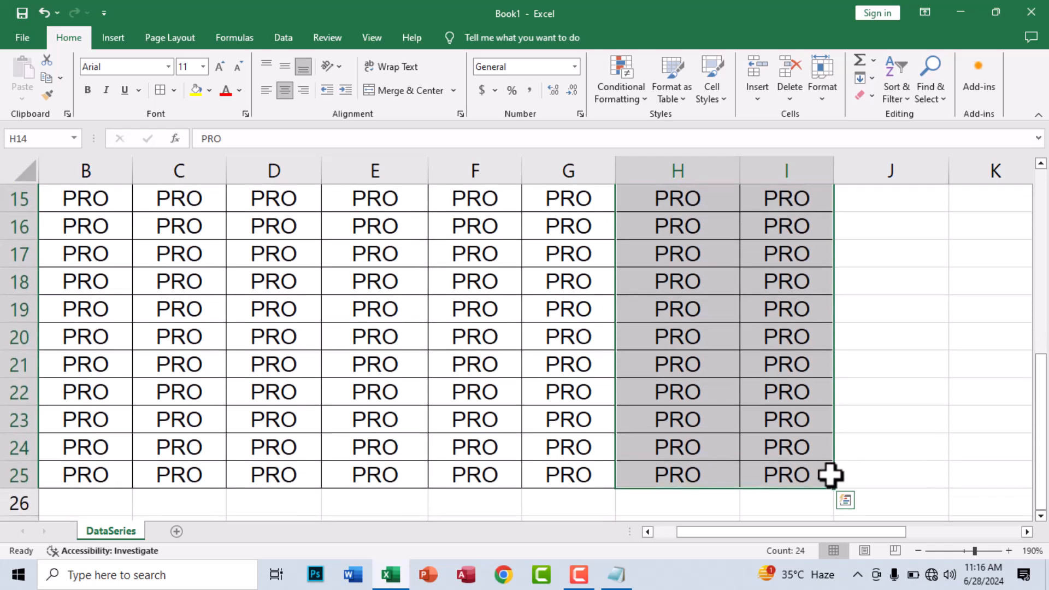
pyautogui.scroll(2, 620, 362)
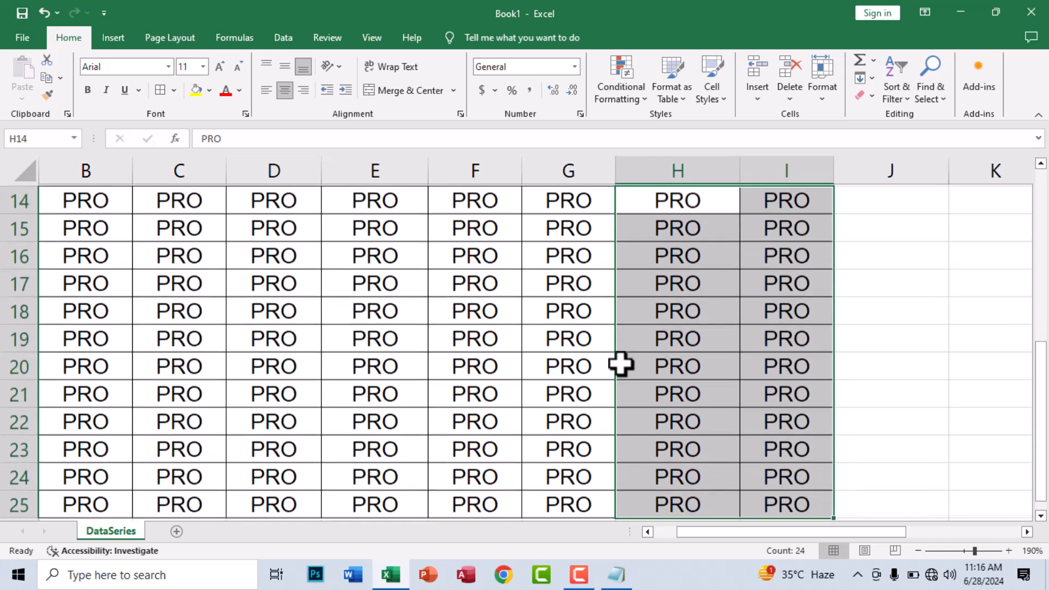
pyautogui.scroll(-2, 702, 354)
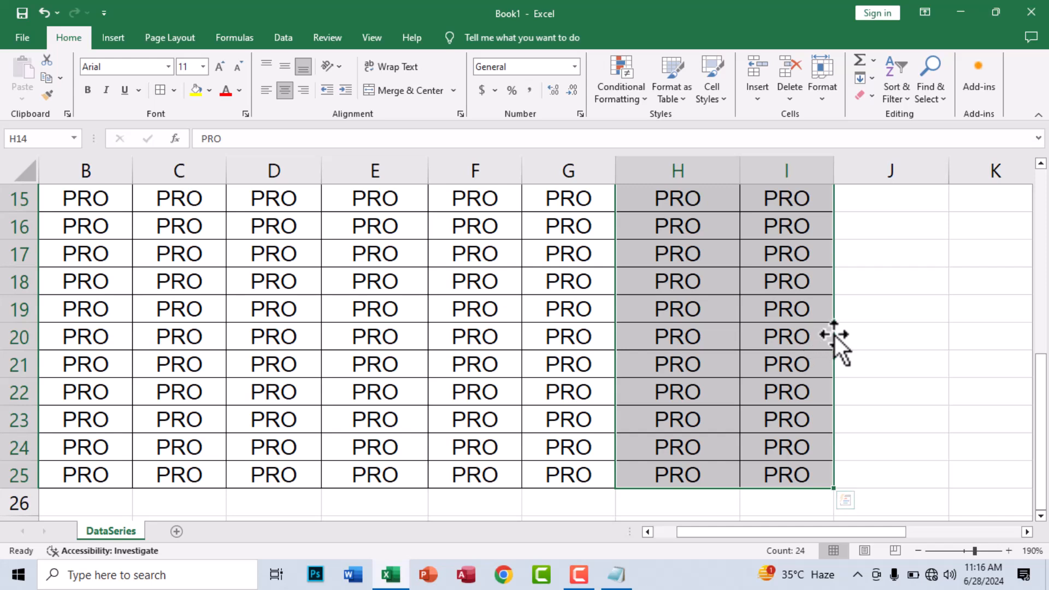
pyautogui.moveTo(835, 335); pyautogui.dragTo(874, 339)
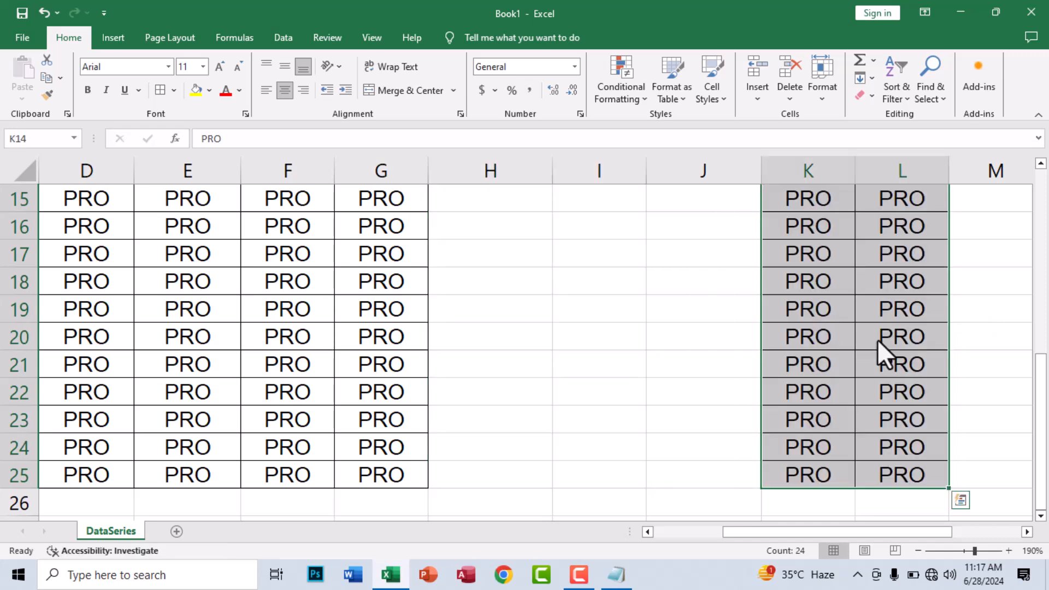
# Move the PRO cells in K14:L25 to I14:J25, one empty column away from the rest of the block.
pyautogui.scroll(1, 871, 339)
pyautogui.moveTo(852, 242); pyautogui.dragTo(621, 263)
pyautogui.scroll(-1, 606, 363)
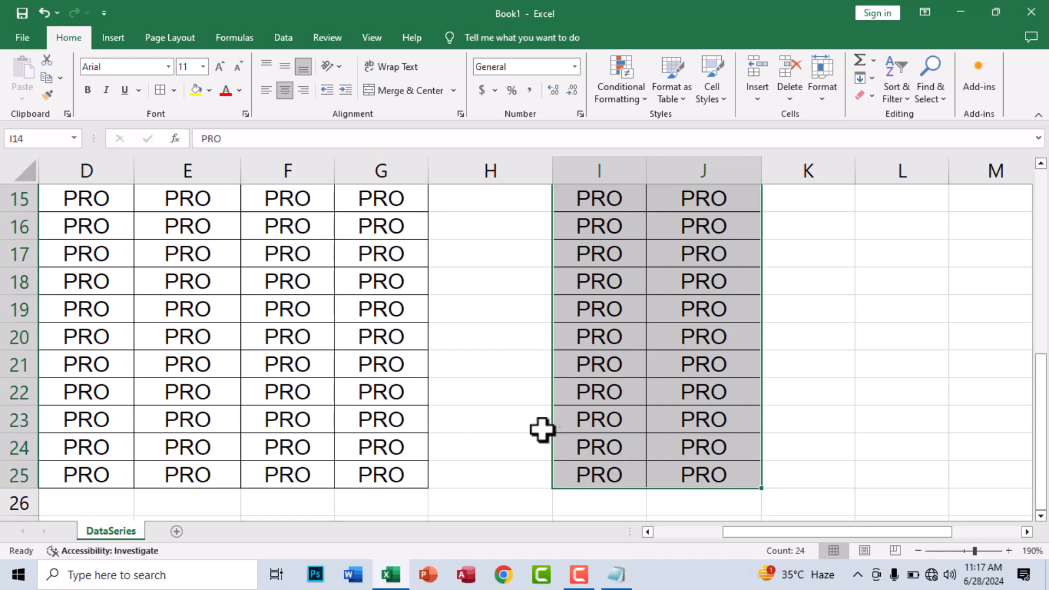
pyautogui.click(604, 369)
# Enter the table headers Name, Gender, Post, Location and Salary across D28:H28.
pyautogui.scroll(-2, 610, 443)
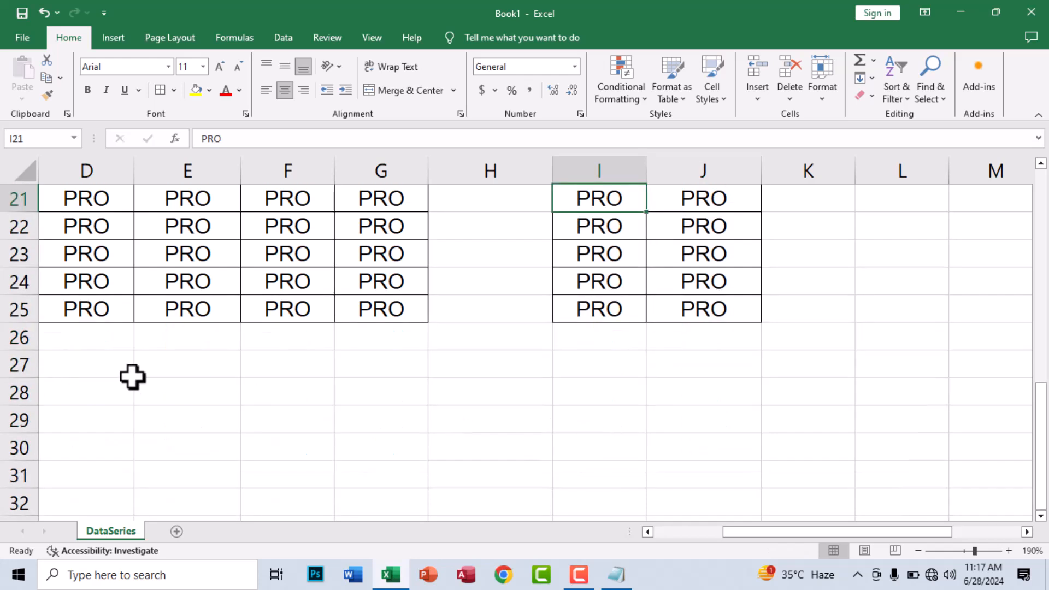
pyautogui.click(89, 393)
pyautogui.write('Name')
pyautogui.press('Tab')
pyautogui.write('Gender')
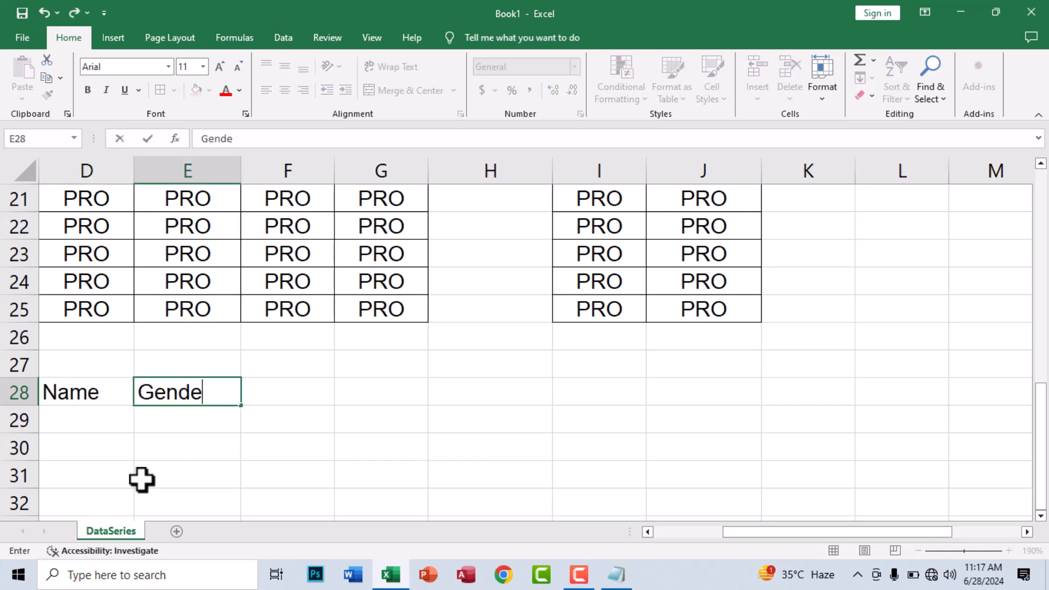
pyautogui.press('Tab')
pyautogui.press('Tab')
pyautogui.write('Loc')
pyautogui.press('Tab')
pyautogui.write('Sa')
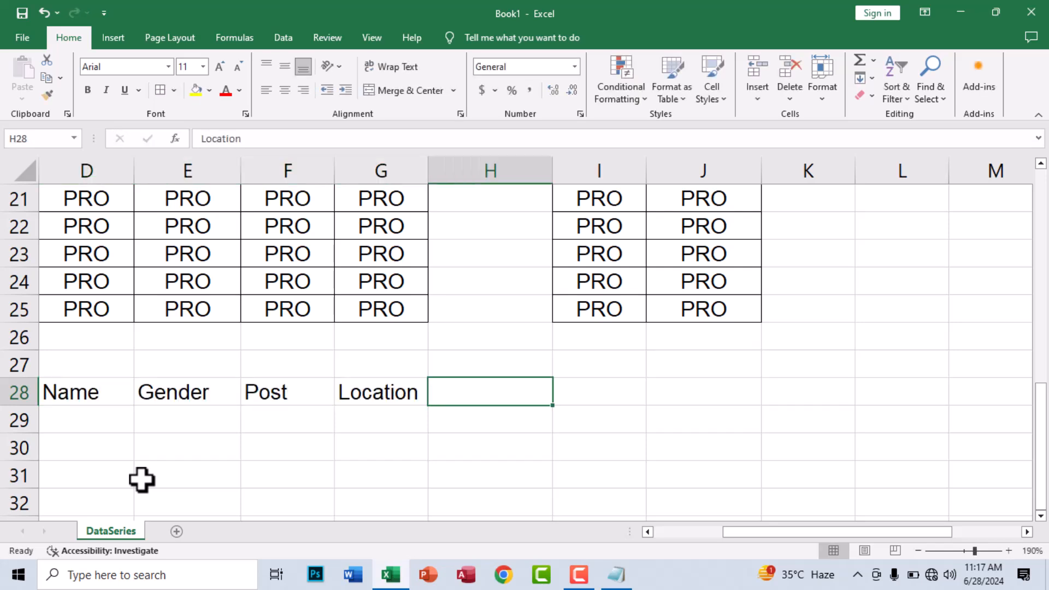
pyautogui.press('Return')
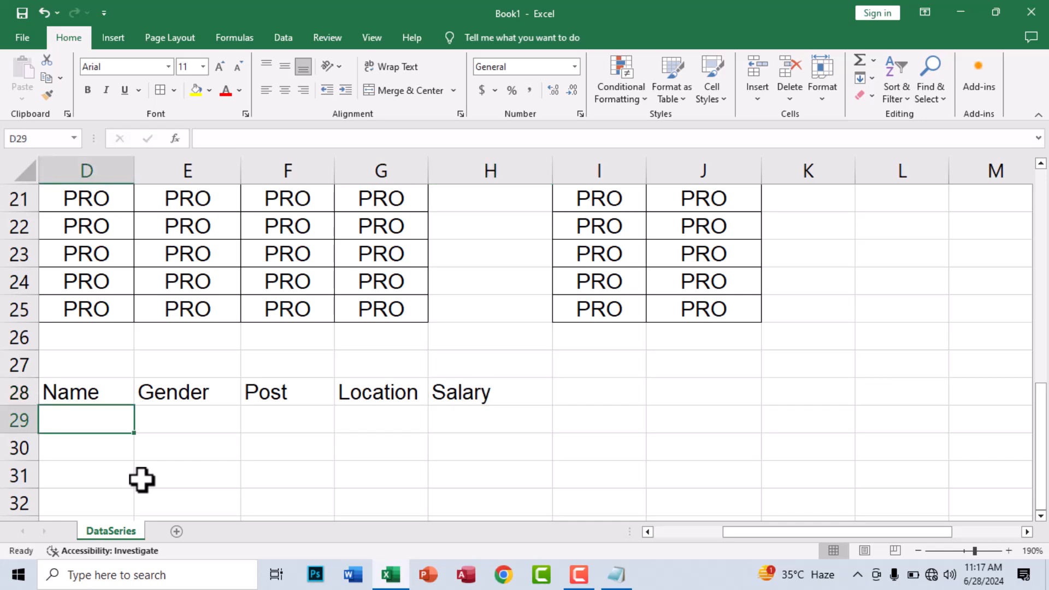
# Apply borders to all cells of the new table range D28:H38.
pyautogui.scroll(-2, 143, 486)
pyautogui.moveTo(129, 230); pyautogui.dragTo(450, 503)
pyautogui.click(156, 91)
# Format headers D28:H28 as centered, bold, red text on yellow fill, and autofit the Location column's width.
pyautogui.moveTo(104, 226); pyautogui.dragTo(489, 229)
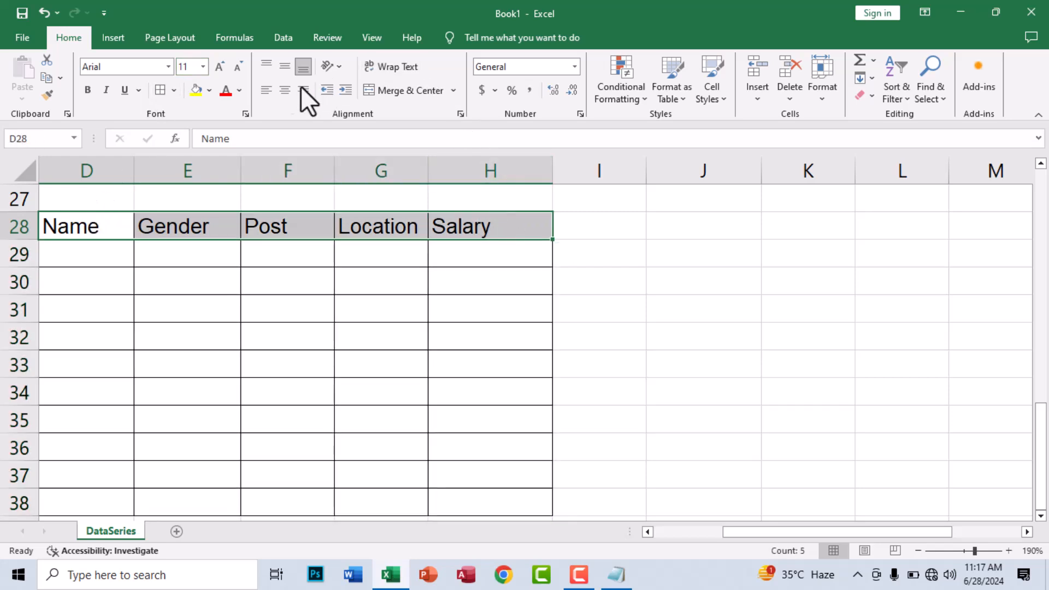
pyautogui.click(285, 90)
pyautogui.click(226, 90)
pyautogui.click(204, 93)
pyautogui.click(87, 90)
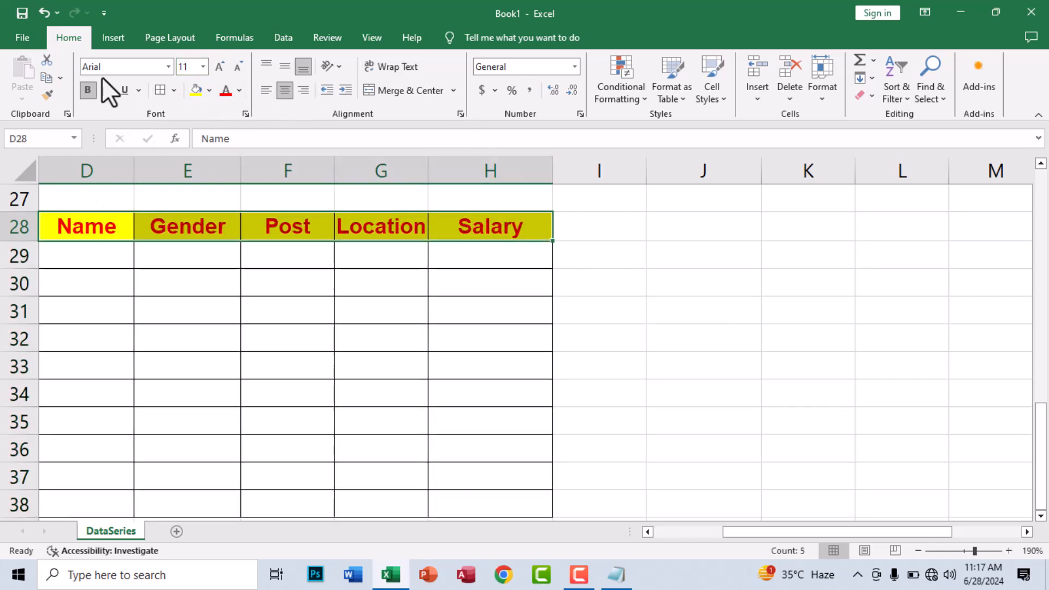
pyautogui.click(188, 337)
pyautogui.click(437, 169)
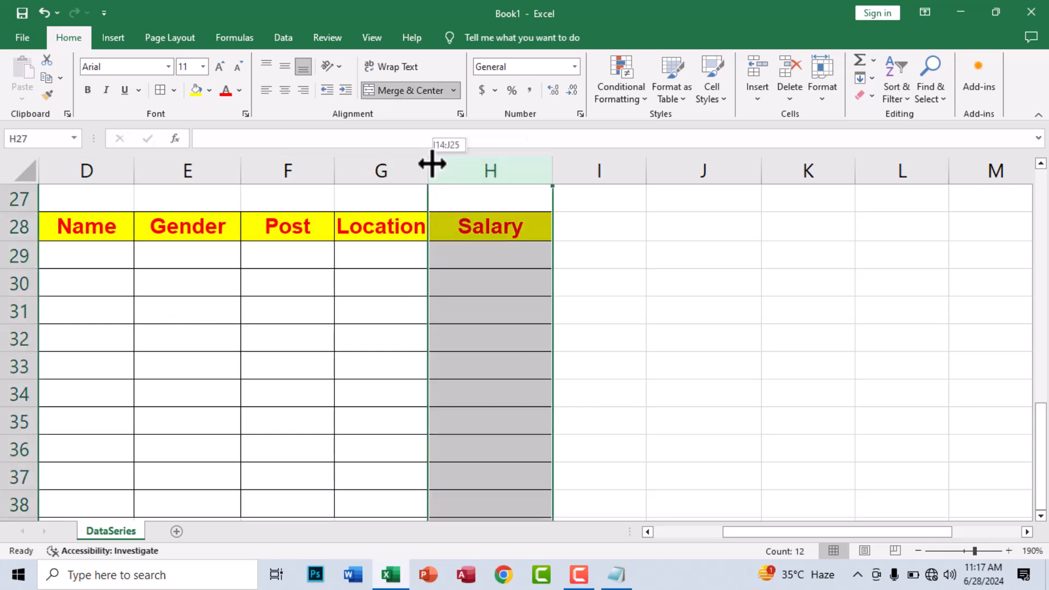
pyautogui.doubleClick(429, 169)
# Enter the custom list's first name in D29 and autofill the names down through D38.
pyautogui.click(98, 260)
pyautogui.write('Ali')
pyautogui.press('Return')
pyautogui.click(98, 261)
pyautogui.moveTo(134, 269); pyautogui.dragTo(89, 514)
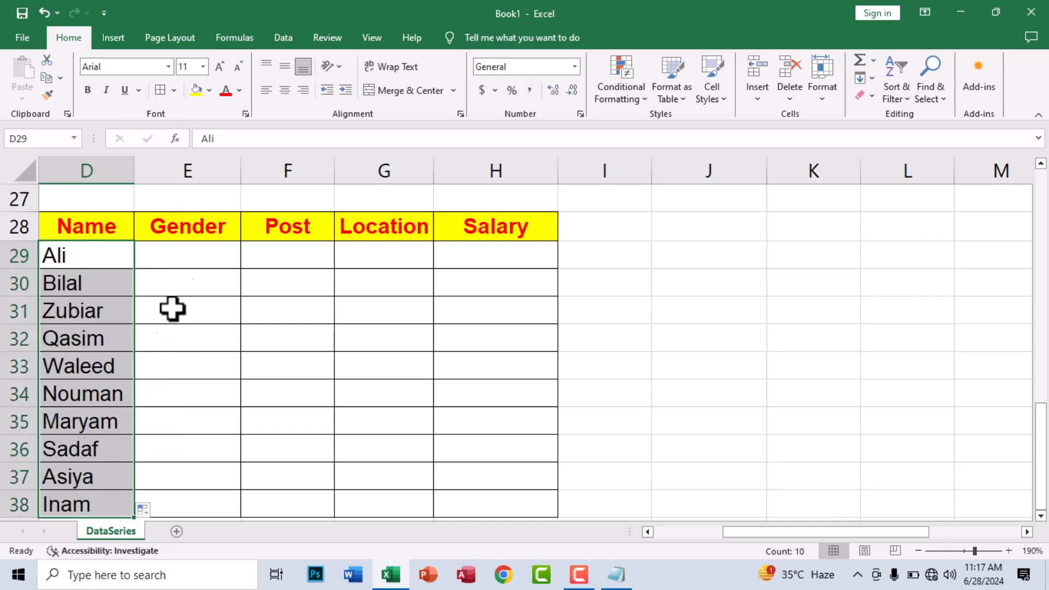
# Enter Male in the Gender column cells E29:E34.
pyautogui.click(188, 253)
pyautogui.write('Male')
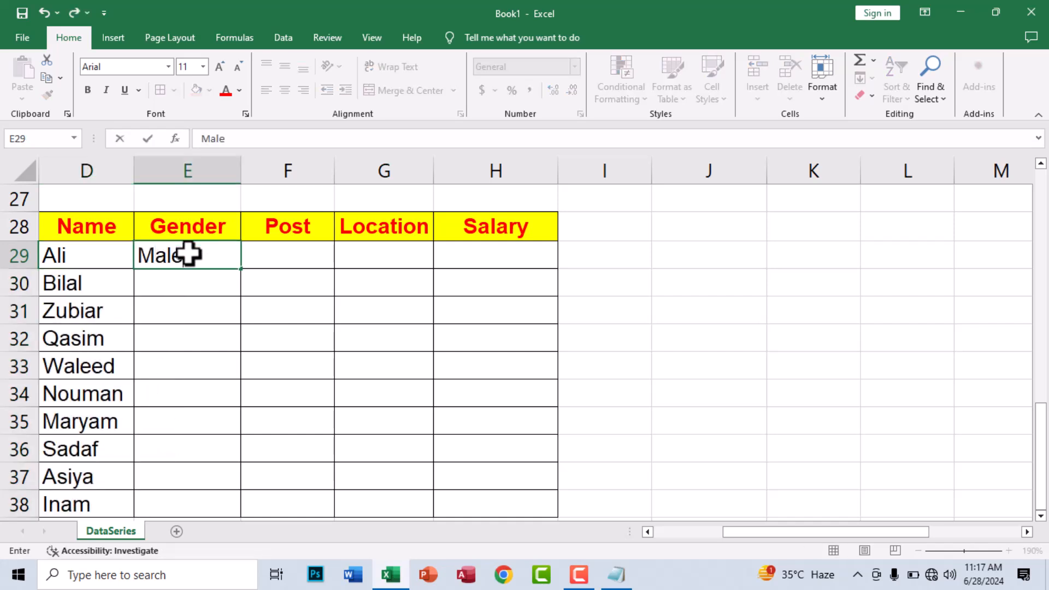
pyautogui.press('Return')
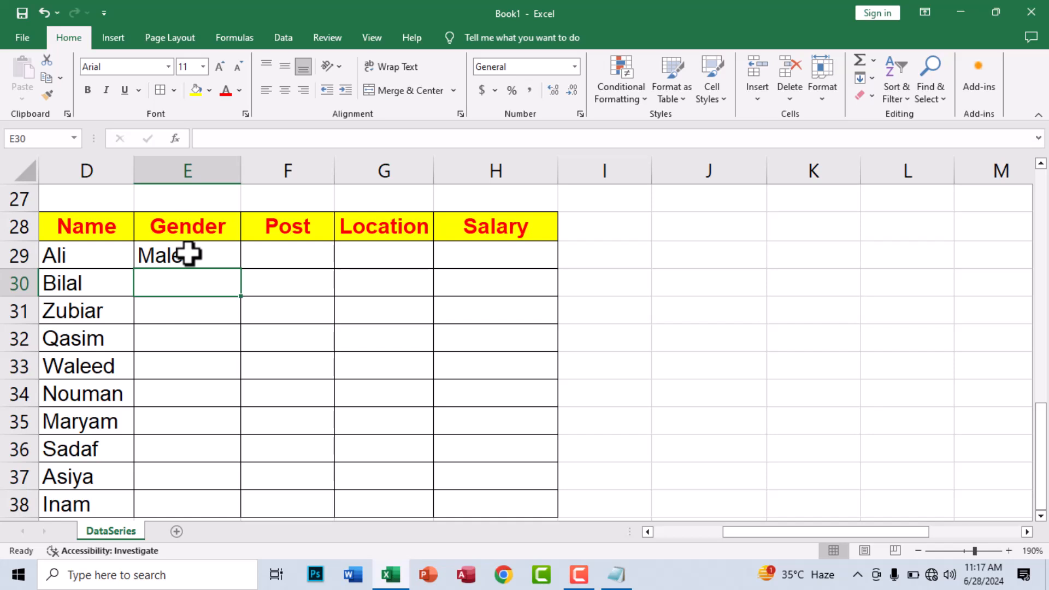
pyautogui.write('male')
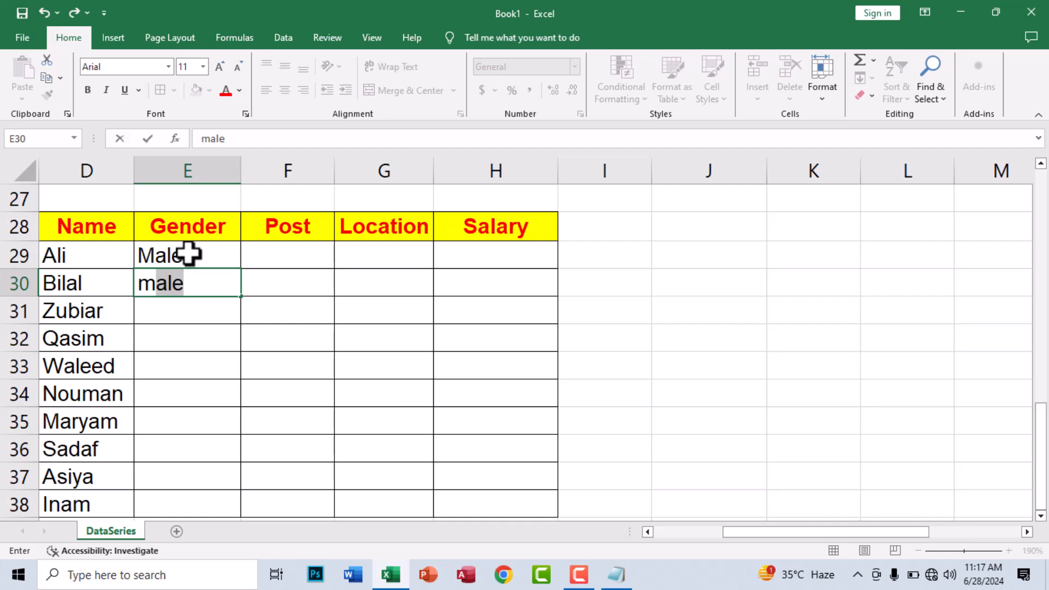
pyautogui.press('Return')
pyautogui.write('male')
pyautogui.press('Return')
pyautogui.write('m')
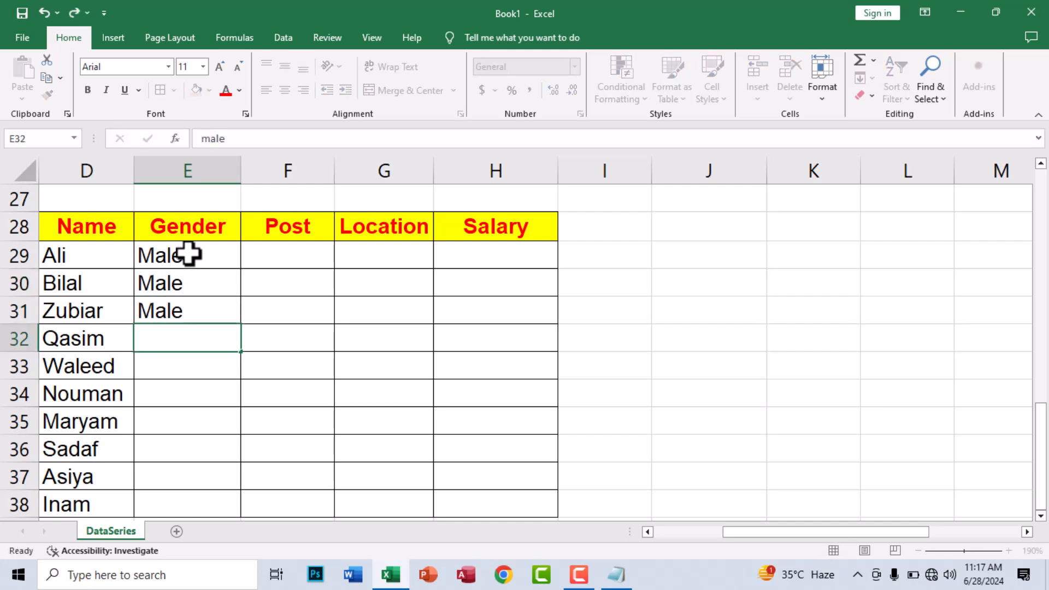
pyautogui.press('Return')
pyautogui.write('m')
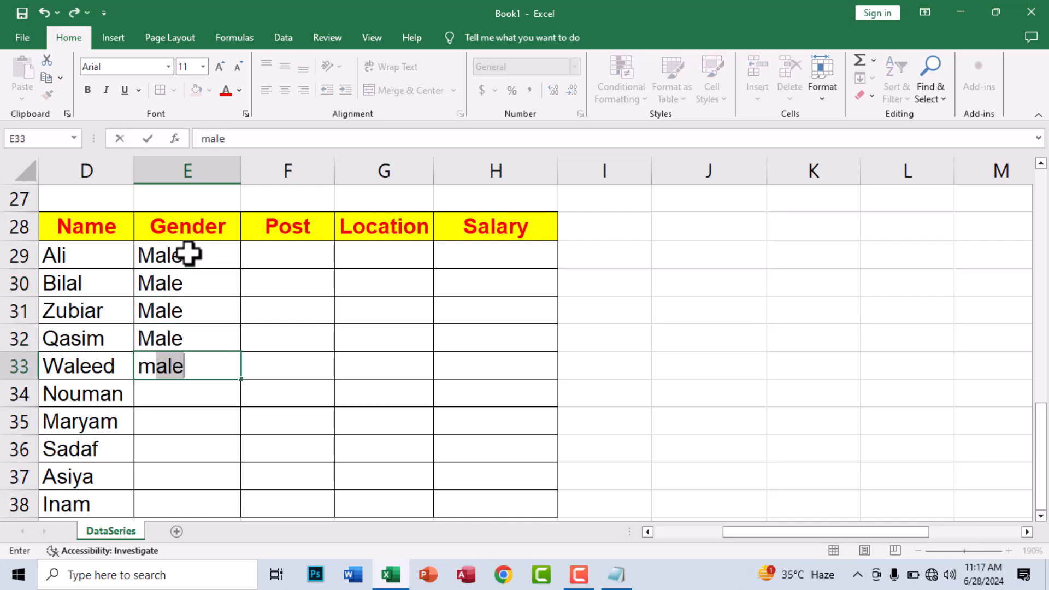
pyautogui.press('Return')
pyautogui.write('m')
pyautogui.press('Return')
# Enter Female in Gender cells E35:E37 and Male in E38.
pyautogui.write('Fem')
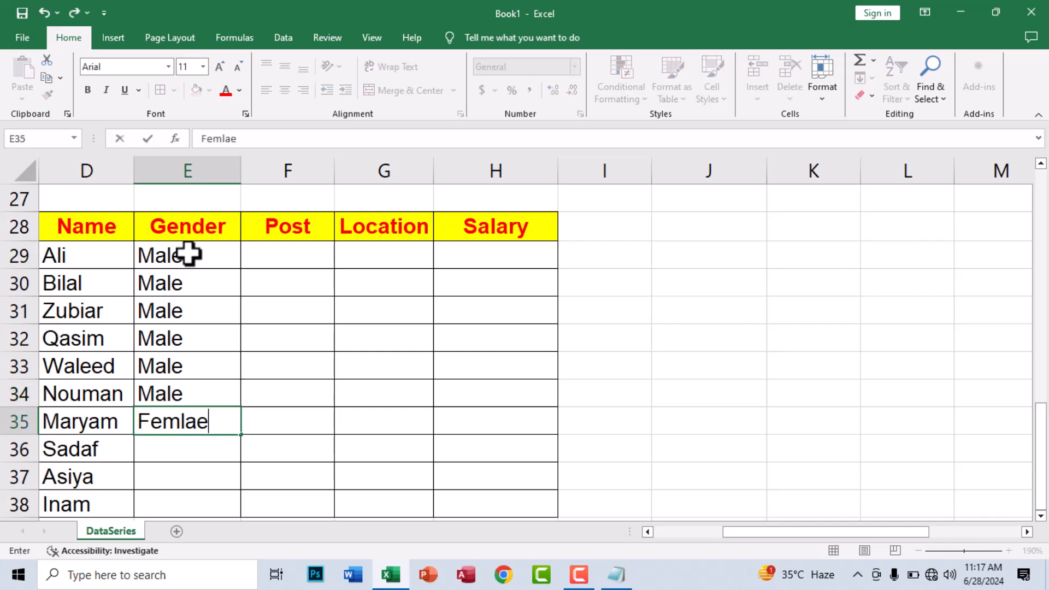
pyautogui.write('ale')
pyautogui.press('Return')
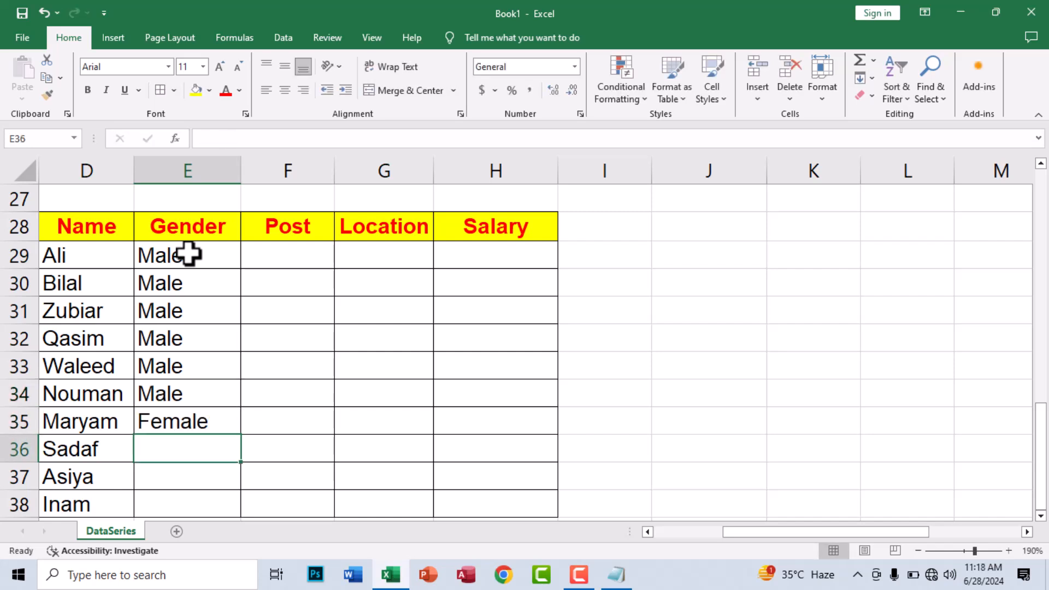
pyautogui.write('f')
pyautogui.press('Return')
pyautogui.write('f')
pyautogui.press('Return')
pyautogui.write('m')
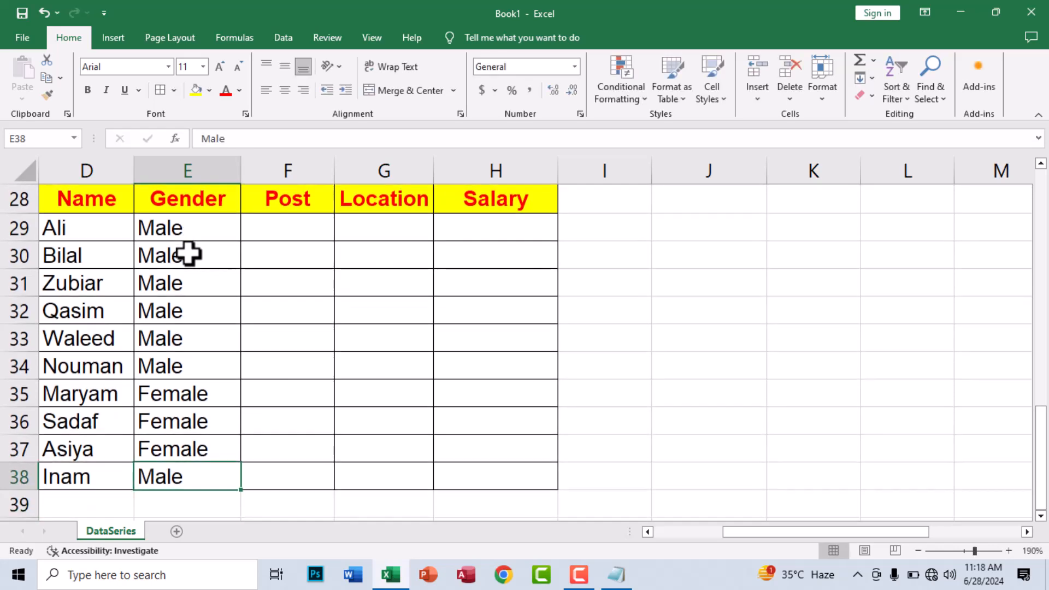
# Enter Engineer, Doctor, Teacher and Admin in the Post column cells F29:F32.
pyautogui.press('Right')
pyautogui.press('Up')
pyautogui.press('Up')
pyautogui.press('Up')
pyautogui.press('Up')
pyautogui.press('Up')
pyautogui.press('Up')
pyautogui.press('Up')
pyautogui.press('Up')
pyautogui.press('Up')
pyautogui.press('Up')
pyautogui.press('Down')
pyautogui.press('Down')
pyautogui.press('Up')
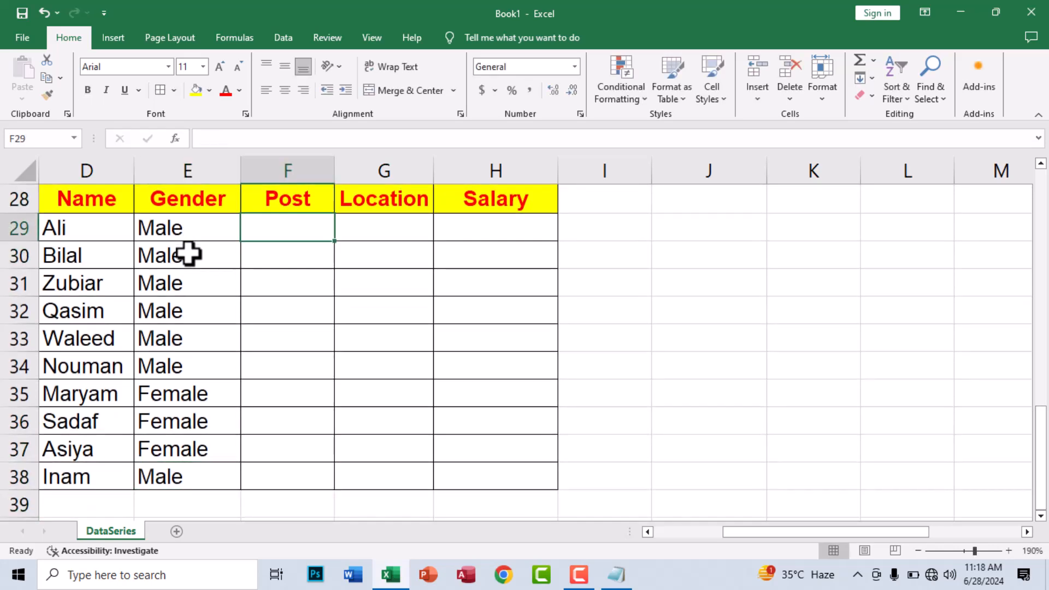
pyautogui.write('Engineer')
pyautogui.press('Return')
pyautogui.write('do')
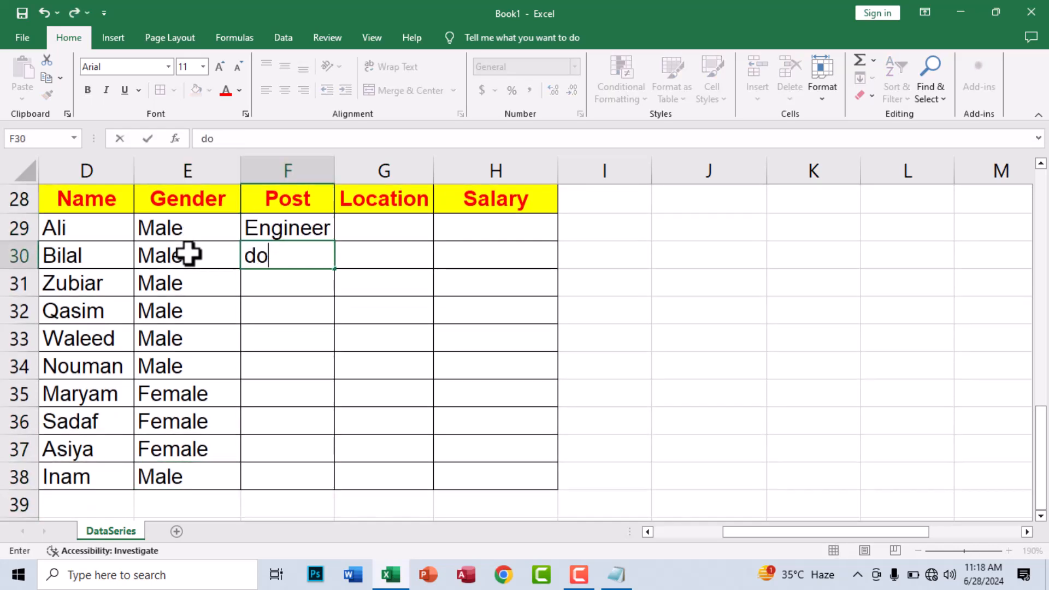
pyautogui.press('Return')
pyautogui.write('Teacher')
pyautogui.press('Return')
pyautogui.write('Admin')
pyautogui.press('Return')
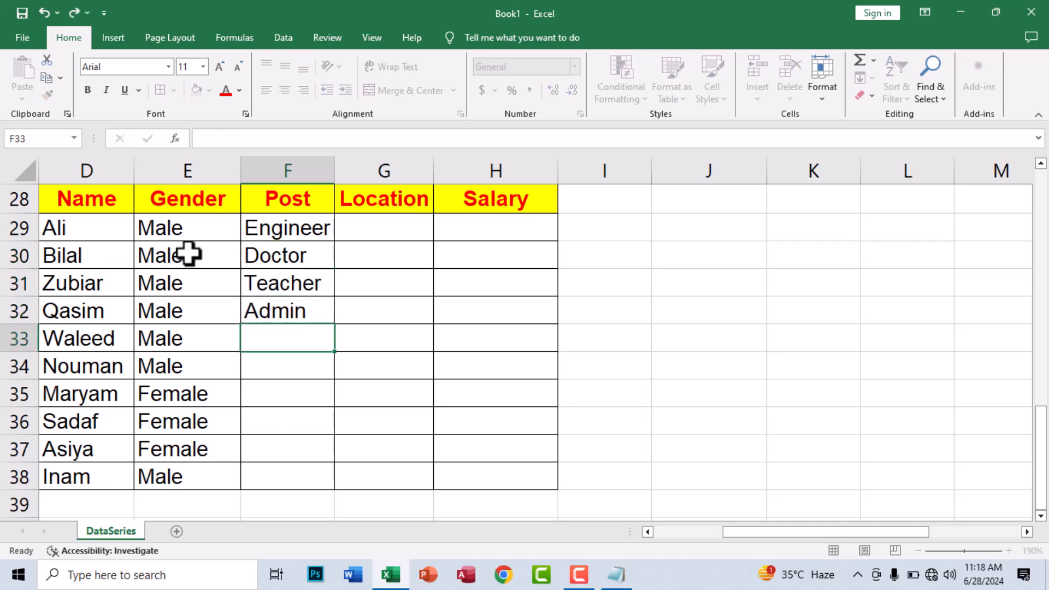
# Fill Post cells F33:F38 with Engineer, Doctor, Teacher, Admin, Teacher and Doctor.
pyautogui.write('engineer')
pyautogui.press('Return')
pyautogui.write('doctor')
pyautogui.press('Return')
pyautogui.write('teacher')
pyautogui.press('Return')
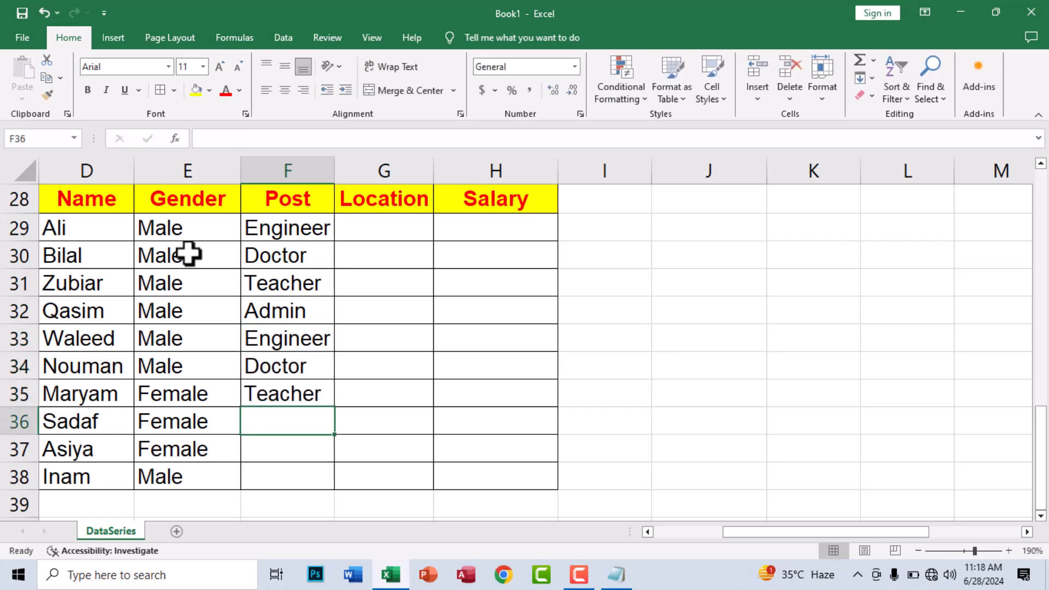
pyautogui.write('admin')
pyautogui.press('Return')
pyautogui.write('teacher')
pyautogui.press('Return')
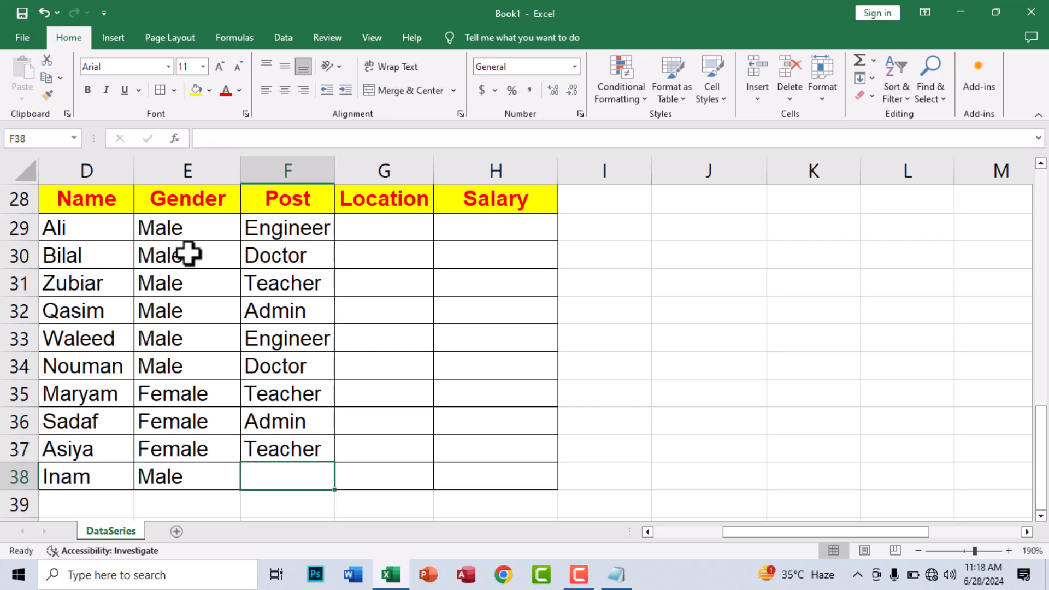
pyautogui.write('doctor')
pyautogui.press('Return')
# Enter Peshawar, Mardan and Swat in the Location column cells G29:G31.
pyautogui.press('Right')
pyautogui.press('Up')
pyautogui.press('Up')
pyautogui.press('Up')
pyautogui.press('Up')
pyautogui.press('Up')
pyautogui.press('Up')
pyautogui.press('Up')
pyautogui.press('Up')
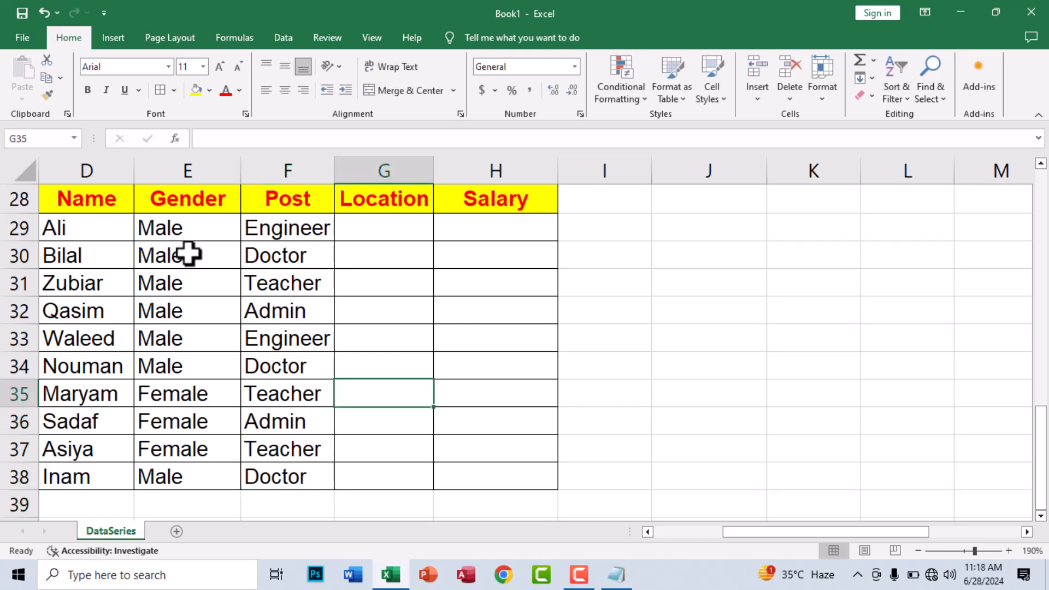
pyautogui.press('Up')
pyautogui.press('Up')
pyautogui.write('Peshawar')
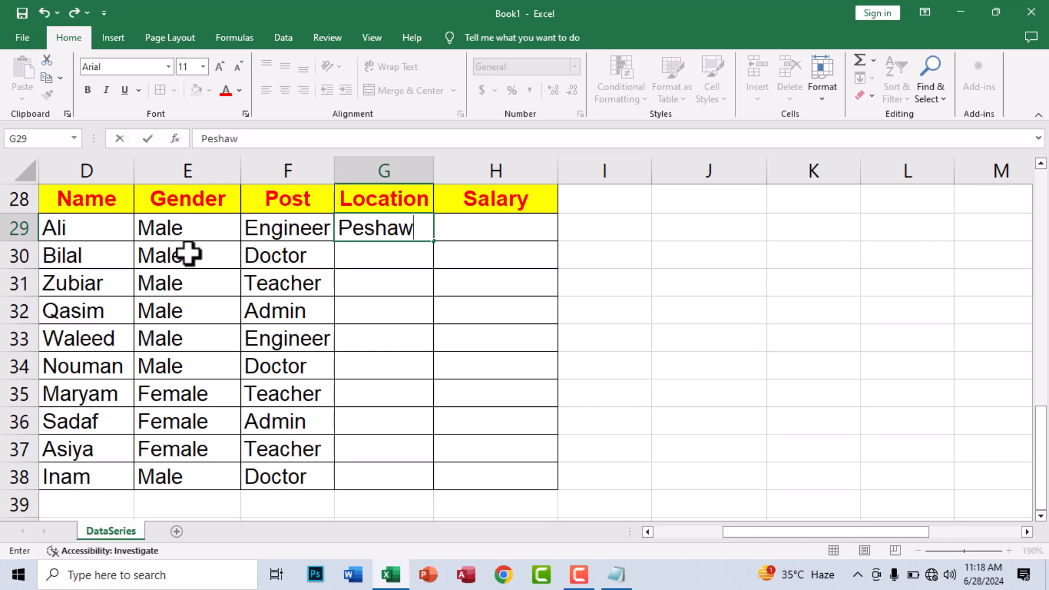
pyautogui.press('Return')
pyautogui.write('Mardan')
pyautogui.press('Return')
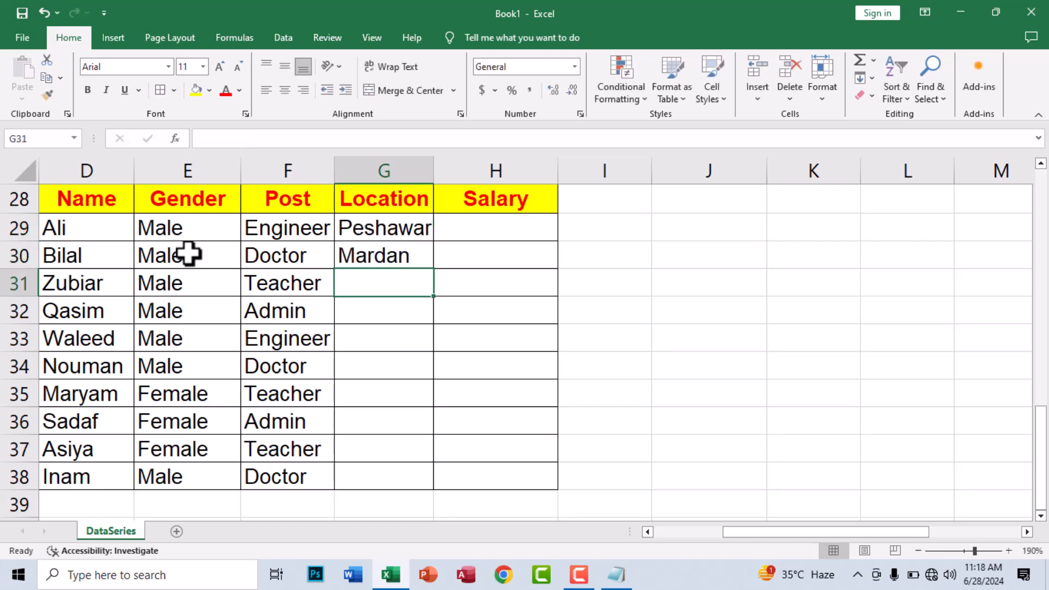
pyautogui.write('Swat')
pyautogui.press('Return')
# Enter Peshawar, Mardan and Swat in the Location column cells G32:G34.
pyautogui.write('peshawar')
pyautogui.press('Return')
pyautogui.write('mardan')
pyautogui.press('Return')
pyautogui.write('swat')
pyautogui.press('Return')
# Fill Location cells G35:G38 with Peshawar, Mardan, Swat and Peshawar.
pyautogui.write('peshawar')
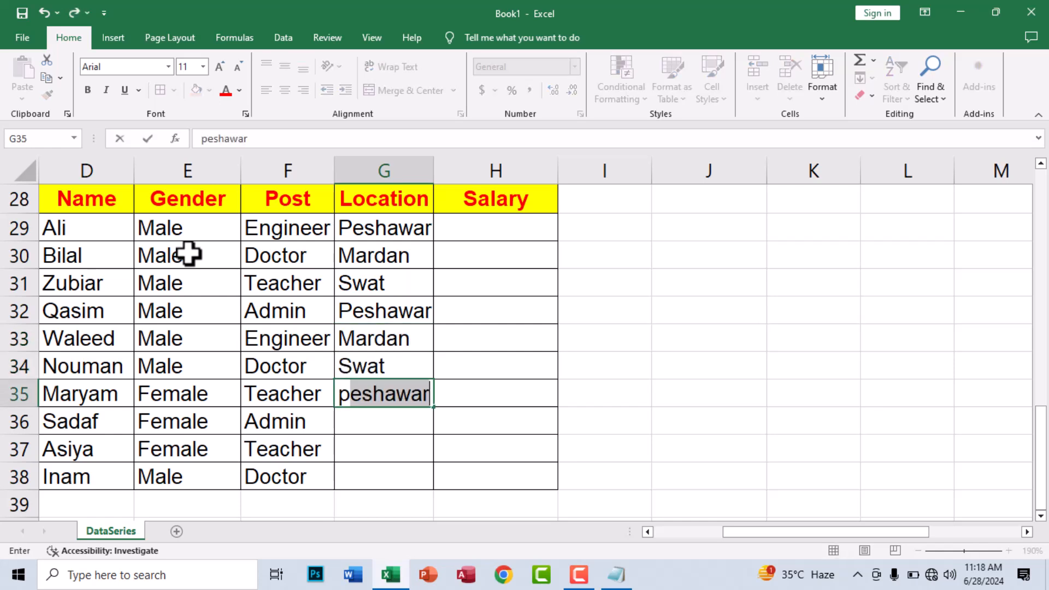
pyautogui.press('Return')
pyautogui.write('mardan')
pyautogui.press('Return')
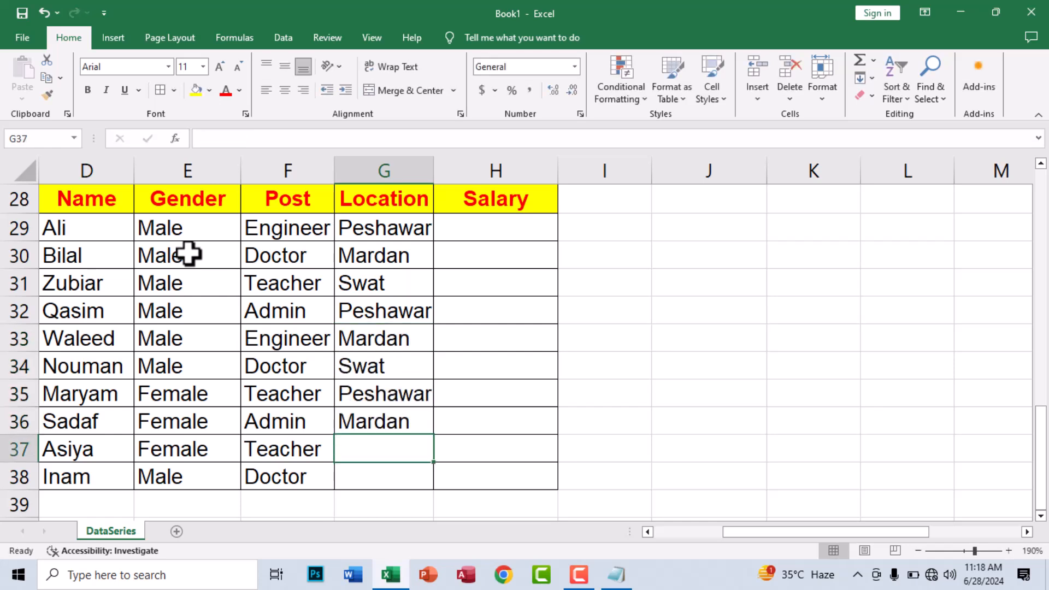
pyautogui.write('Swat')
pyautogui.press('Up')
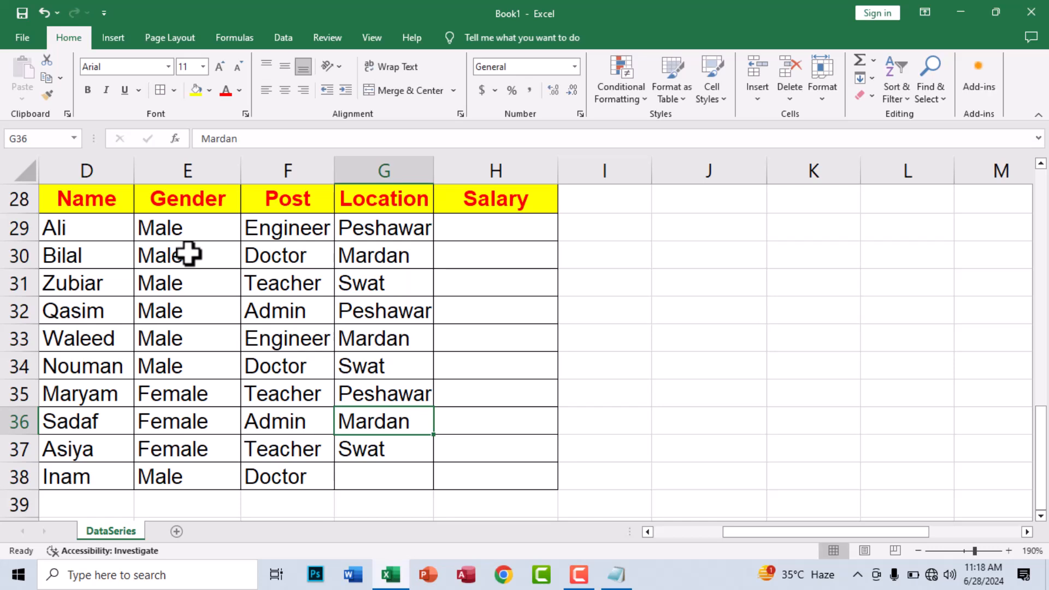
pyautogui.press('Down')
pyautogui.press('Down')
pyautogui.write('p')
pyautogui.press('Return')
# Enter 1000 and 2000 in the first two Salary cells, H29 and H30.
pyautogui.press('Right')
pyautogui.press('Up')
pyautogui.press('Up')
pyautogui.press('Up')
pyautogui.press('Up')
pyautogui.press('Up')
pyautogui.press('Up')
pyautogui.press('Up')
pyautogui.press('Up')
pyautogui.press('Up')
pyautogui.press('Up')
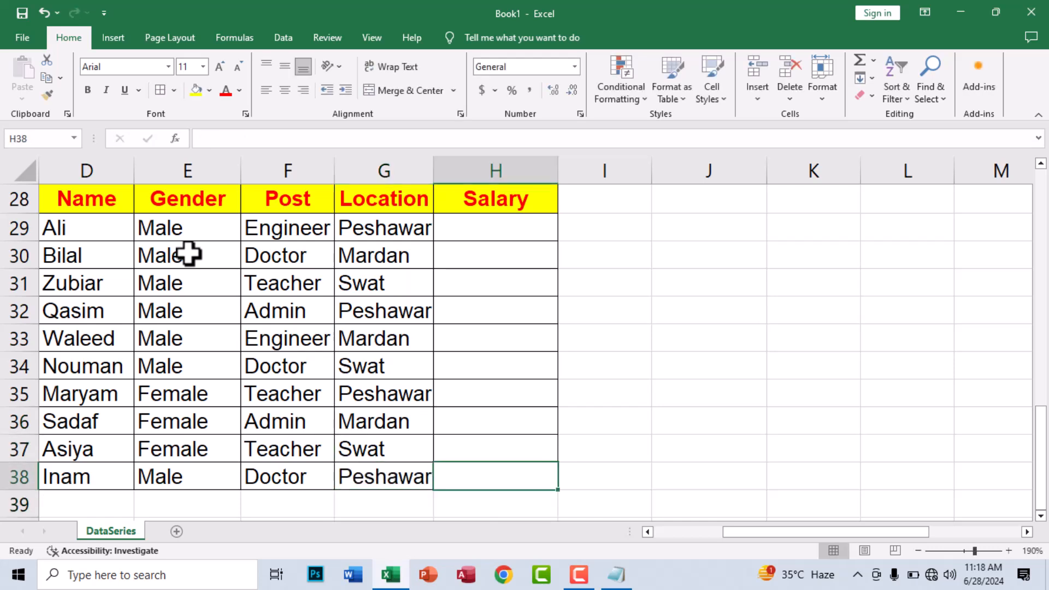
pyautogui.write('1000')
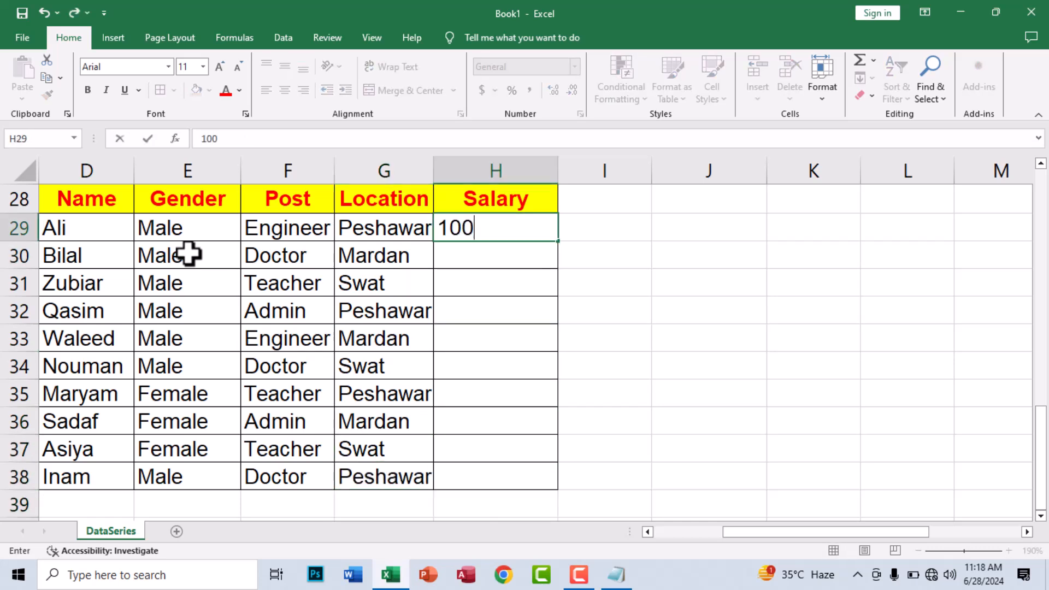
pyautogui.press('Return')
pyautogui.write('2000')
pyautogui.press('Return')
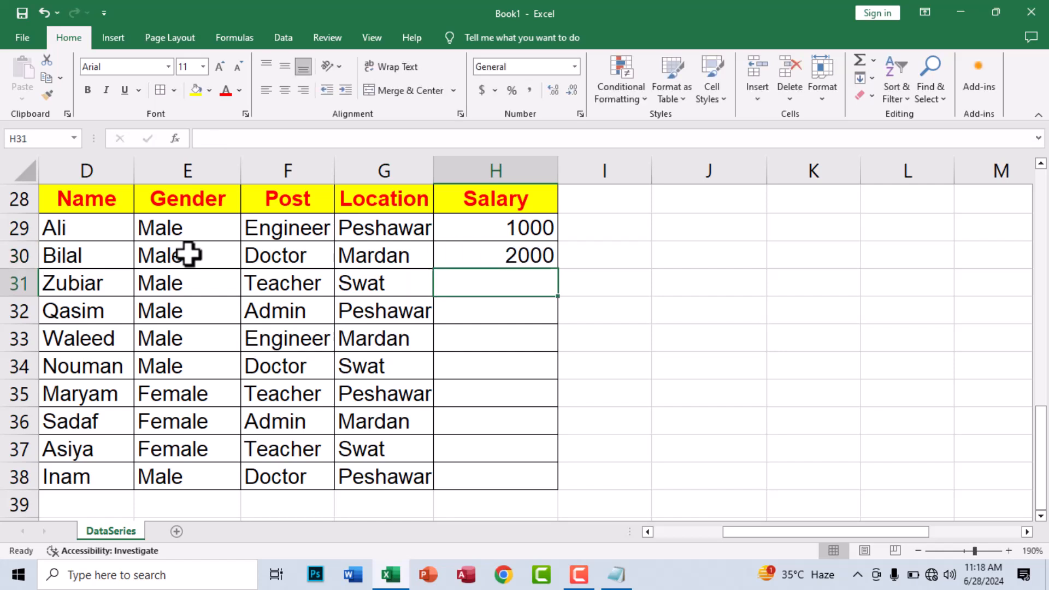
# Extend the 1000, 2000 salary series from H29:H30 down to H38, ending at 10000.
pyautogui.click(489, 238)
pyautogui.moveTo(489, 239); pyautogui.dragTo(494, 257)
pyautogui.moveTo(558, 268); pyautogui.dragTo(541, 488)
pyautogui.click(495, 365)
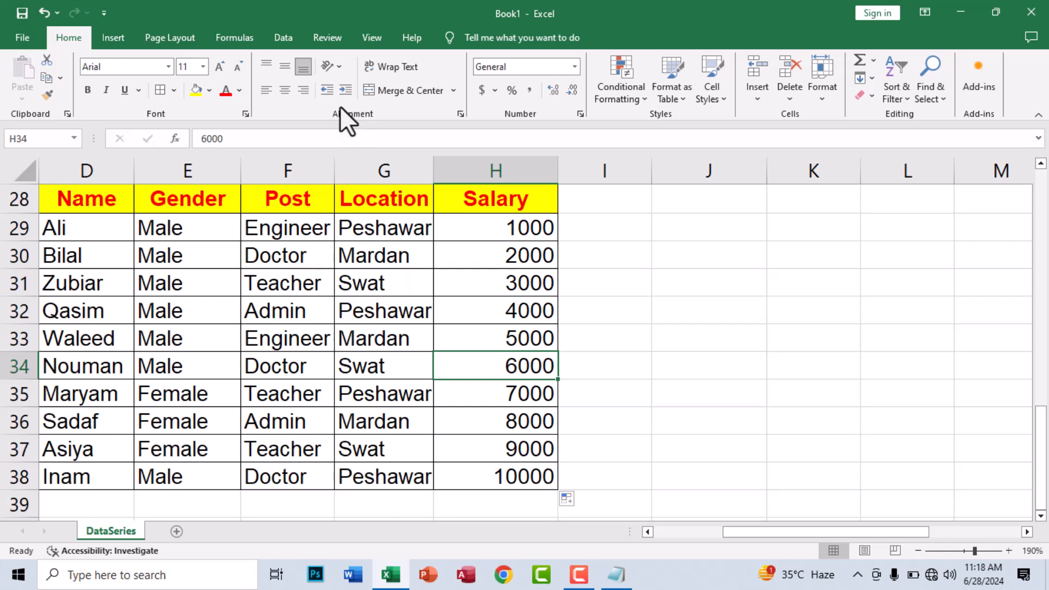
# Centre the salary values in H29:H38 horizontally.
pyautogui.moveTo(541, 219); pyautogui.dragTo(519, 478)
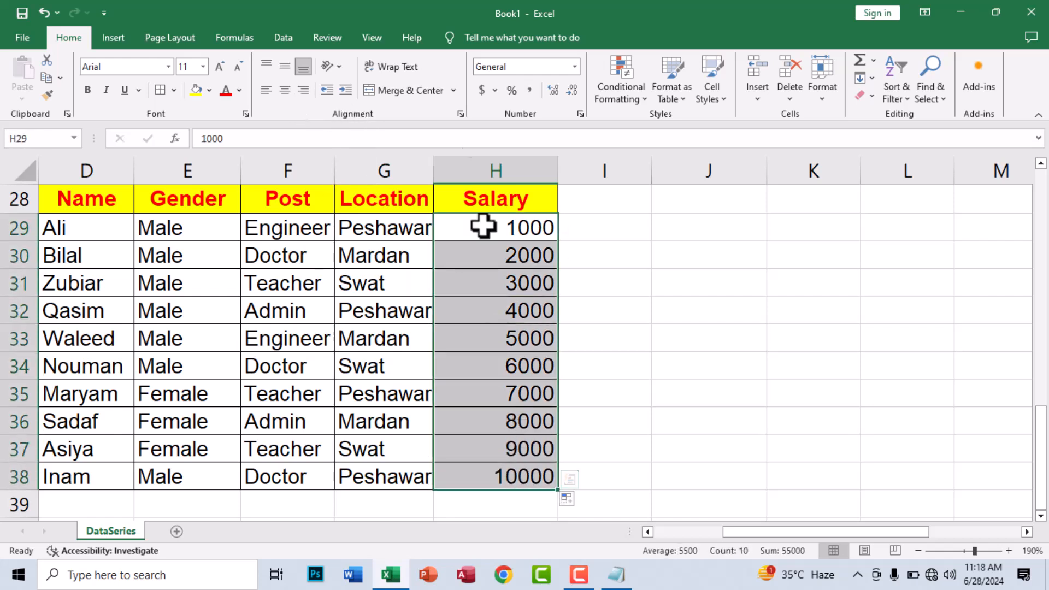
pyautogui.click(288, 93)
pyautogui.click(315, 311)
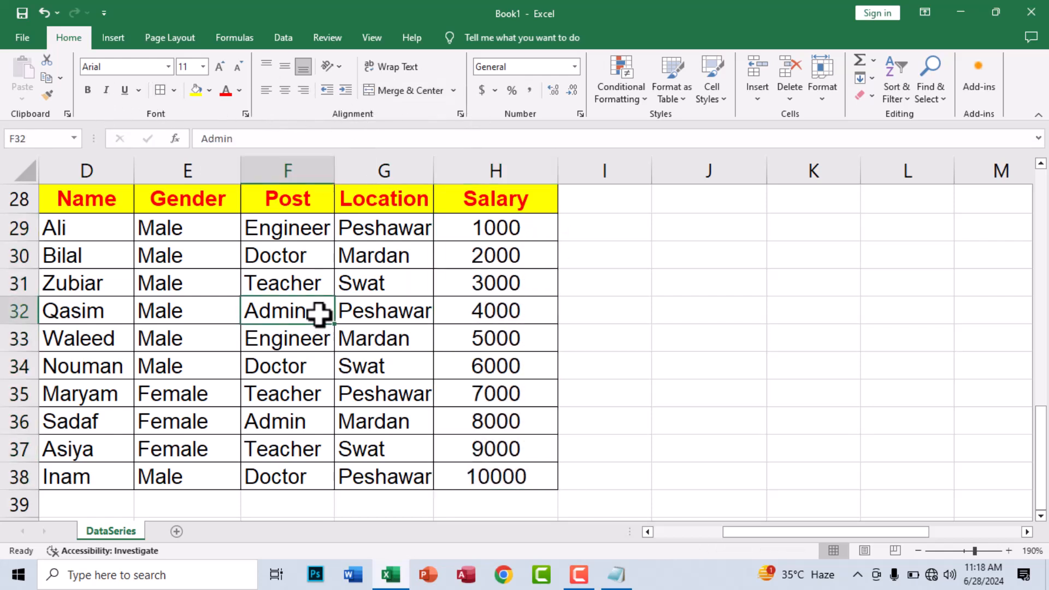
# AutoFit the widths of the Location column G and the Post column F.
pyautogui.doubleClick(437, 159)
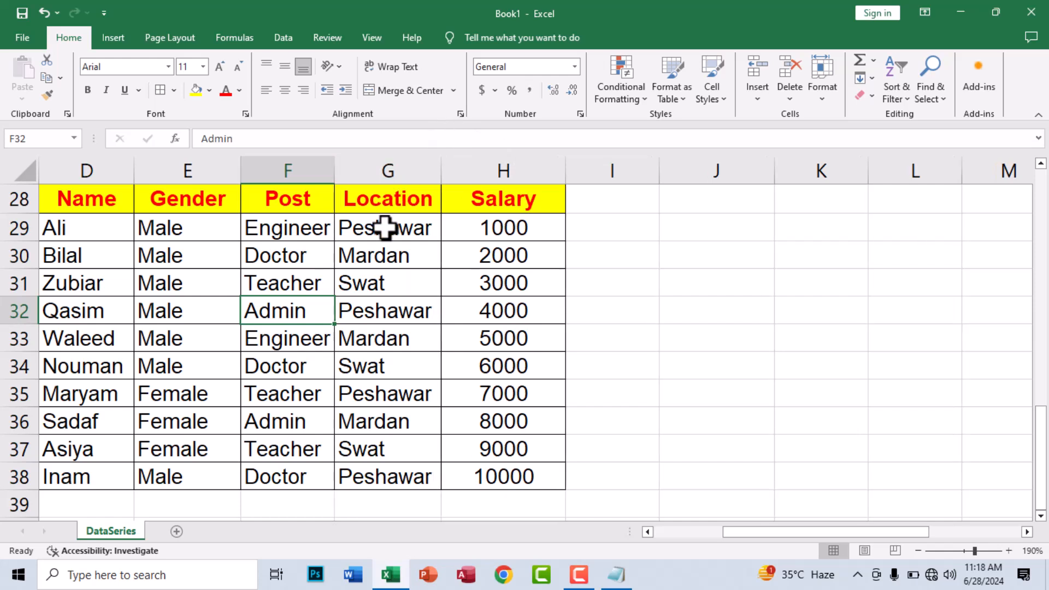
pyautogui.doubleClick(329, 170)
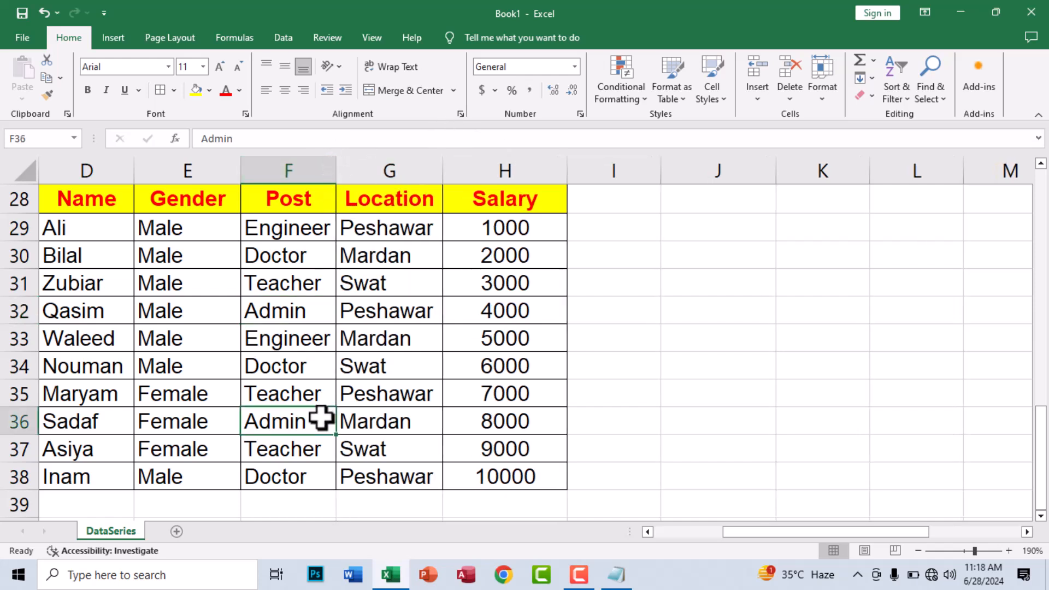
pyautogui.click(170, 365)
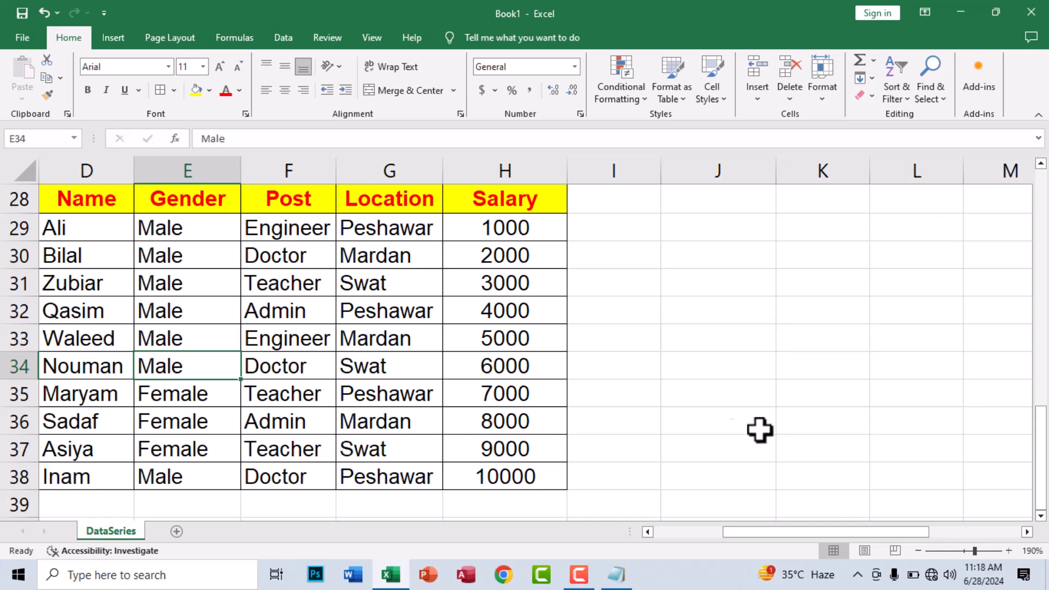
# Merge and centre cells D39:G39 below the staff table and enter the label AutoSum.
pyautogui.scroll(-1, 633, 426)
pyautogui.moveTo(110, 415); pyautogui.dragTo(417, 421)
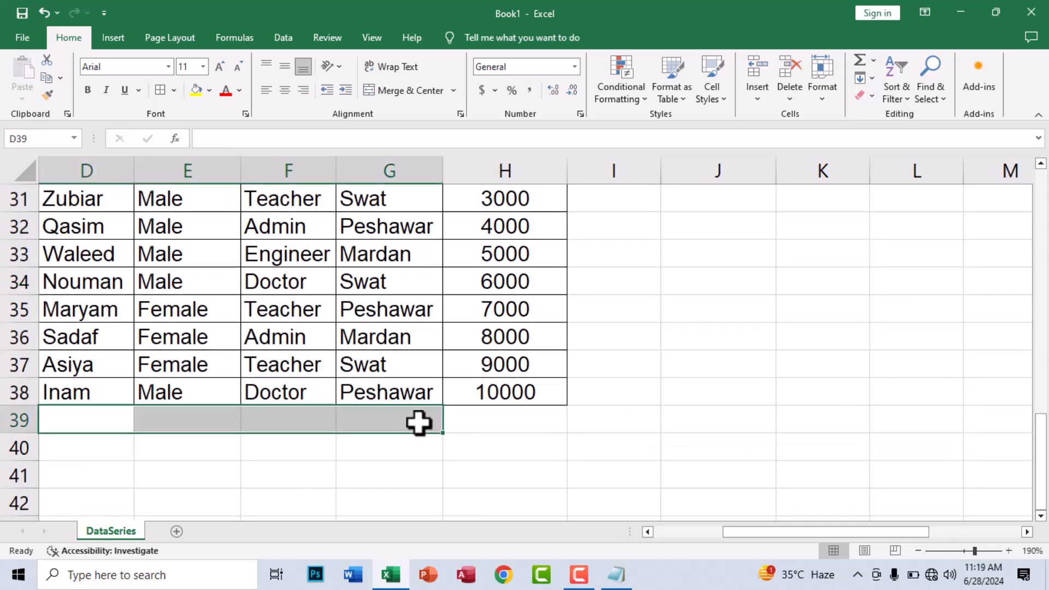
pyautogui.click(399, 90)
pyautogui.write('AutoSum')
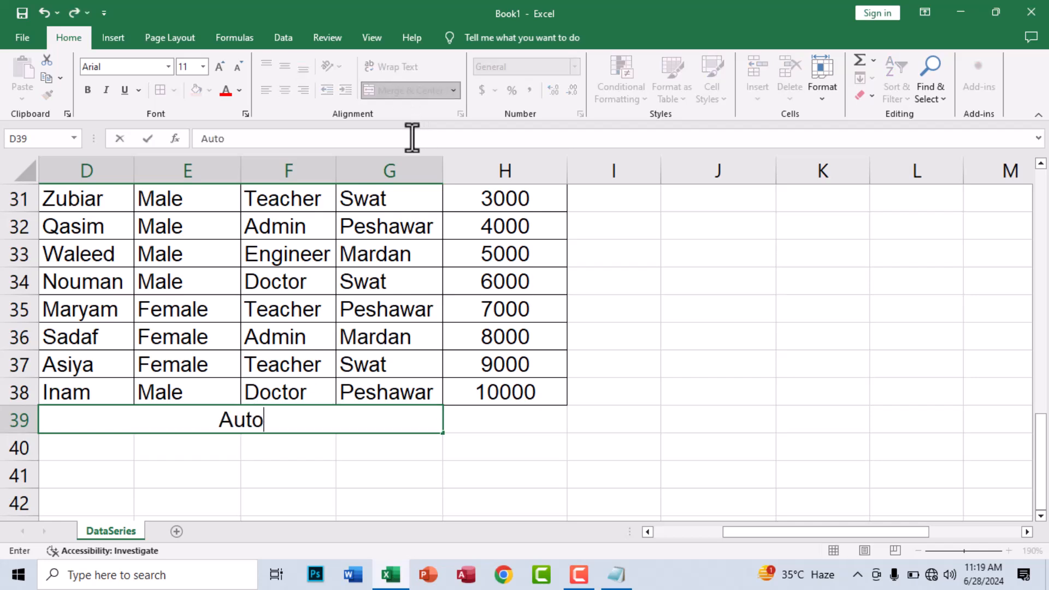
pyautogui.hotkey('ctrl', 'Return')
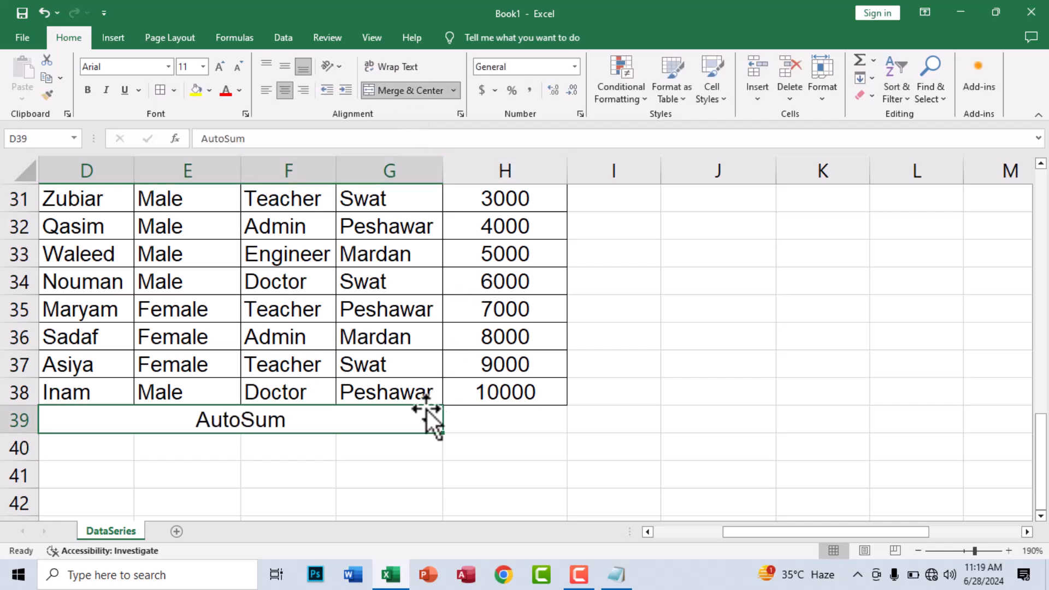
# Add borders to D39:H39 and format the AutoSum label in bold italic red with a yellow fill.
pyautogui.moveTo(414, 419); pyautogui.dragTo(508, 431)
pyautogui.click(158, 90)
pyautogui.click(363, 419)
pyautogui.click(193, 92)
pyautogui.click(225, 91)
pyautogui.click(560, 445)
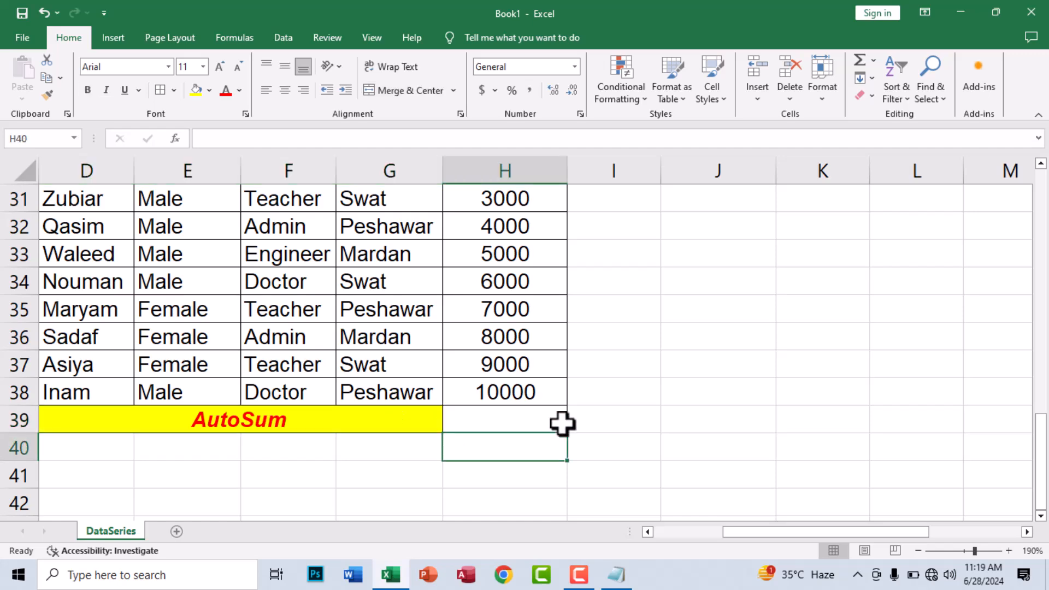
# Total the salaries H29:H38 in H39 with AutoSum and centre the result.
pyautogui.scroll(2, 525, 421)
pyautogui.moveTo(509, 309); pyautogui.dragTo(497, 565)
pyautogui.moveTo(463, 511); pyautogui.dragTo(512, 477)
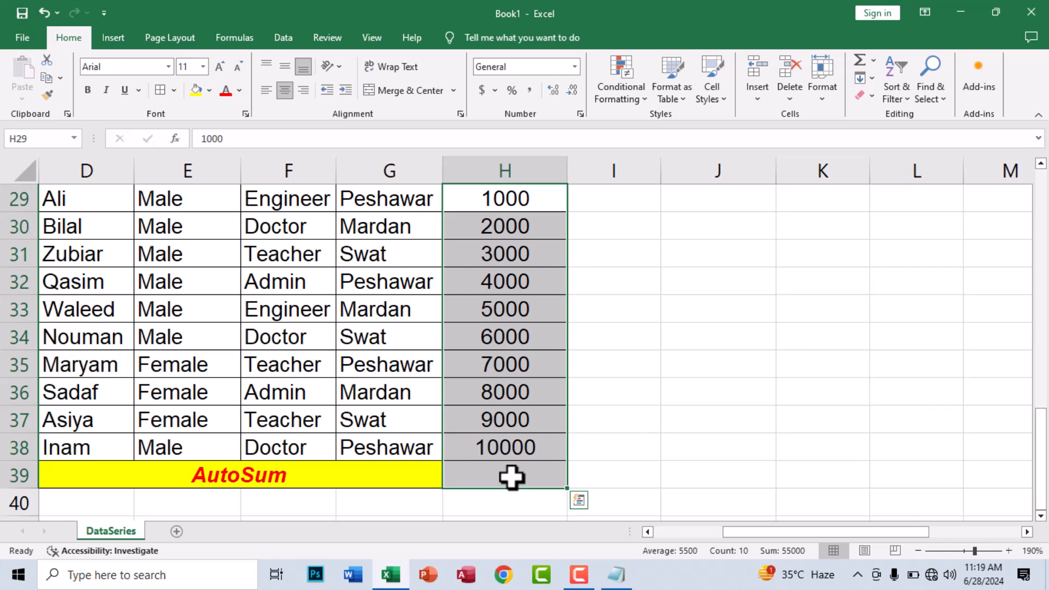
pyautogui.hotkey('alt', '=')
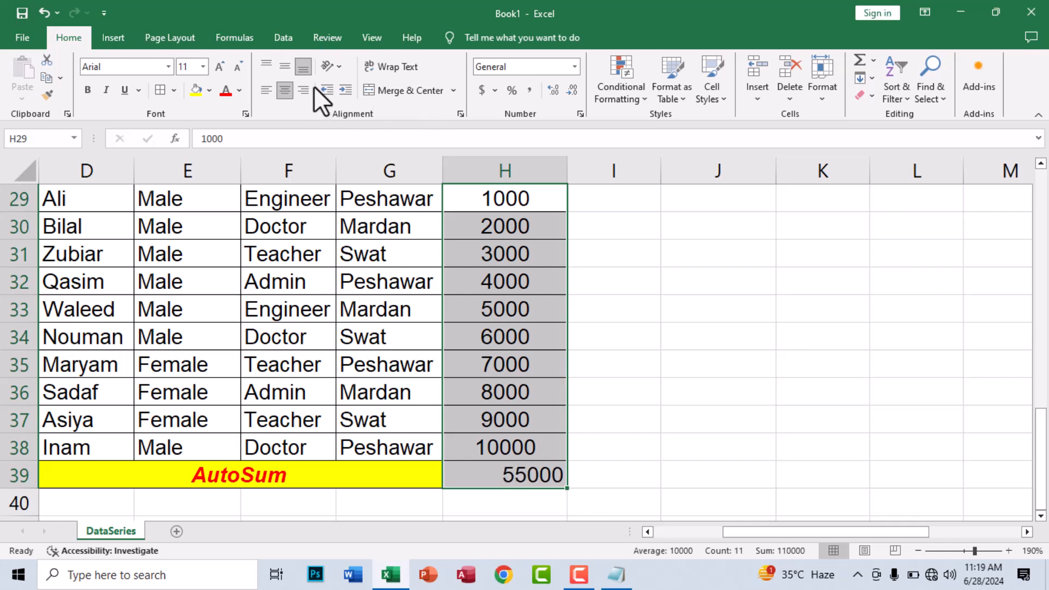
pyautogui.click(283, 89)
pyautogui.click(284, 89)
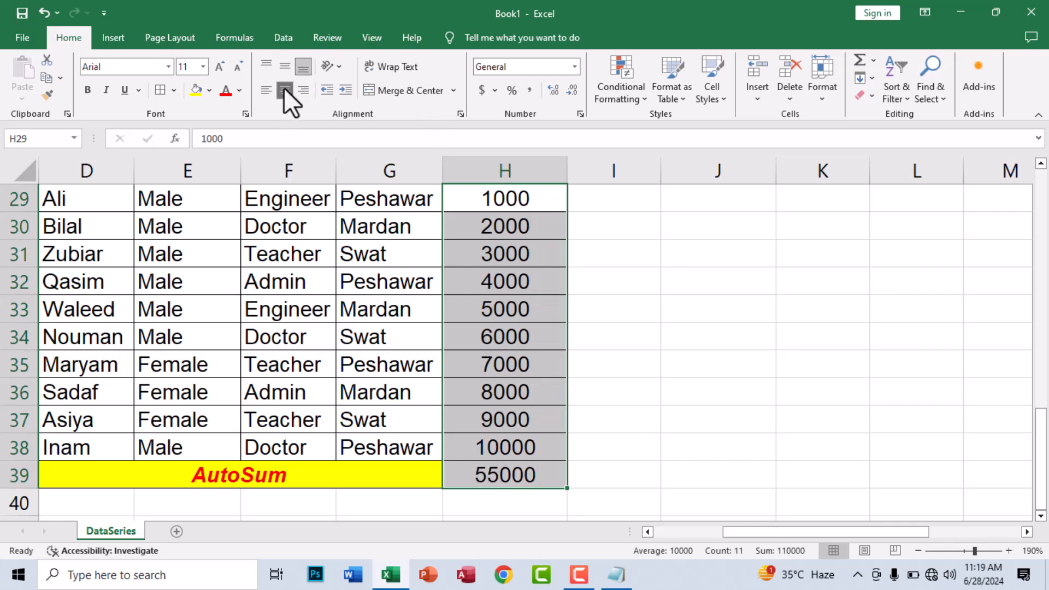
pyautogui.click(488, 277)
# Format the salary total in H39 as red, bold and italic.
pyautogui.scroll(2, 515, 299)
pyautogui.scroll(-1, 517, 301)
pyautogui.scroll(-2, 519, 305)
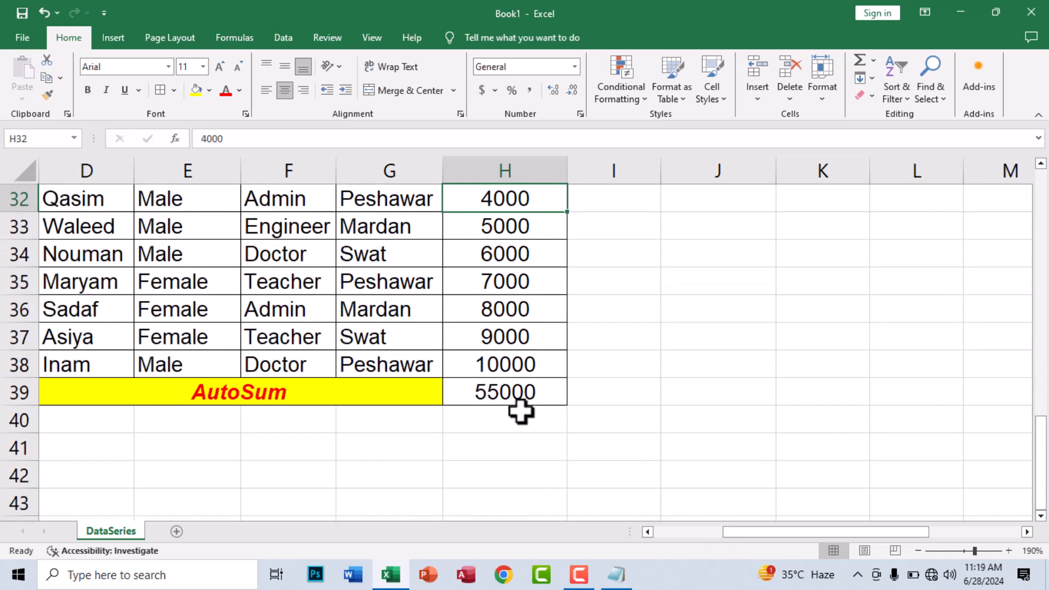
pyautogui.click(503, 397)
pyautogui.click(226, 90)
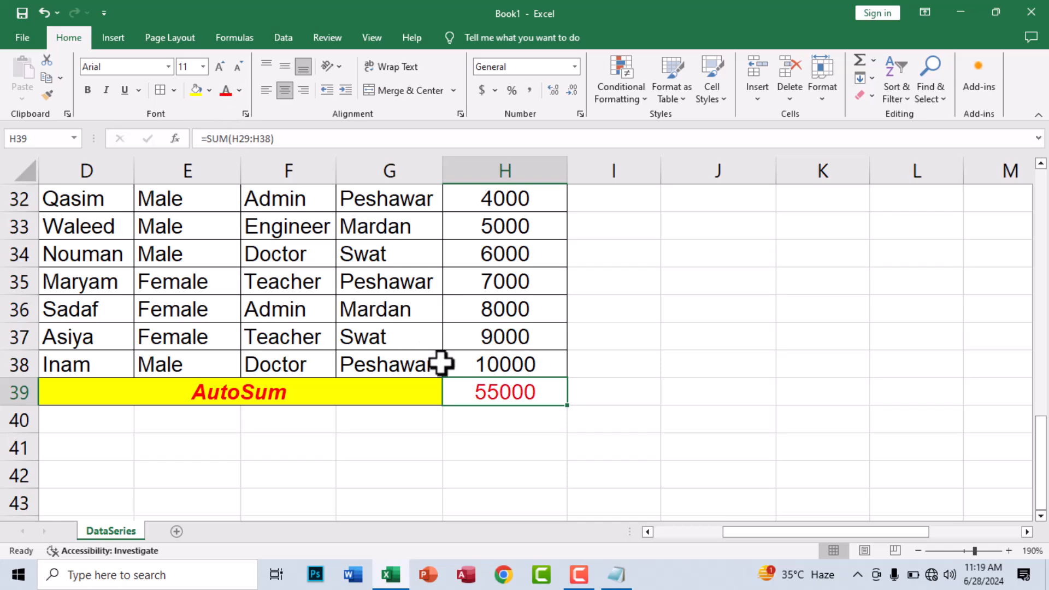
pyautogui.click(87, 90)
pyautogui.click(107, 89)
pyautogui.click(515, 484)
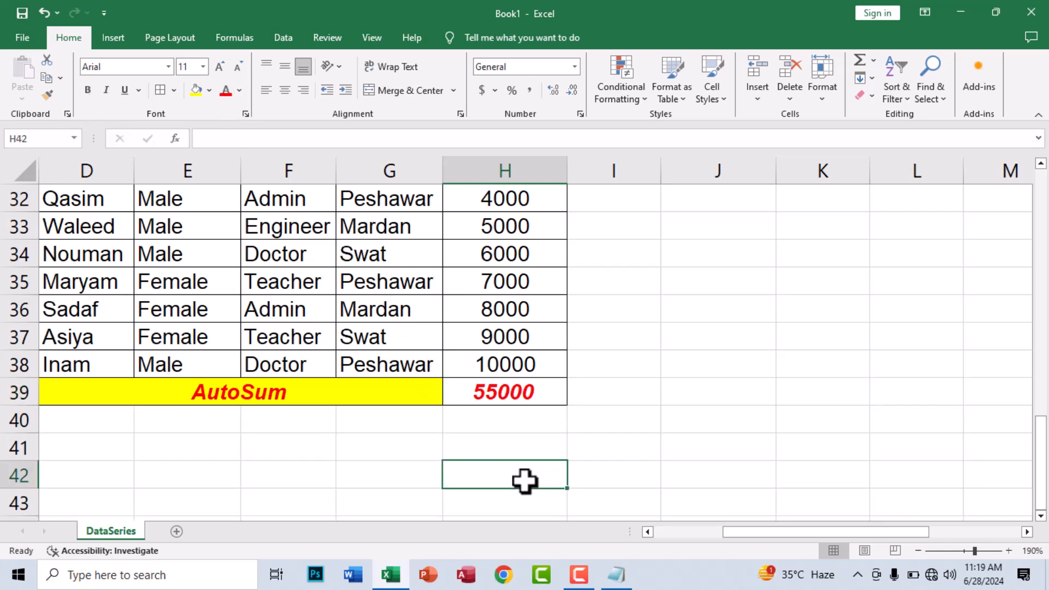
pyautogui.click(617, 366)
pyautogui.scroll(2, 578, 310)
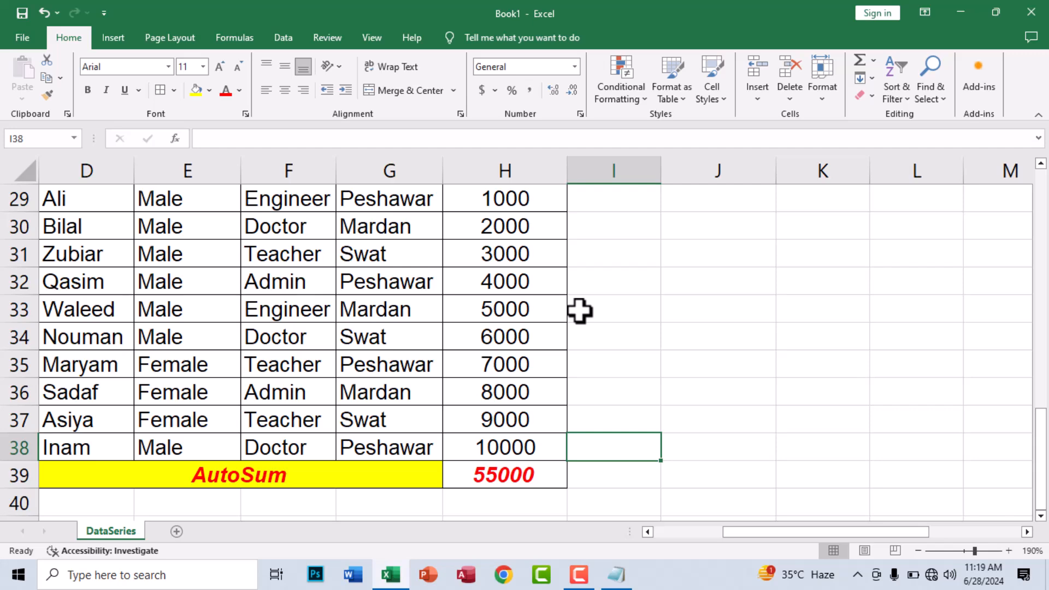
pyautogui.scroll(9, 483, 331)
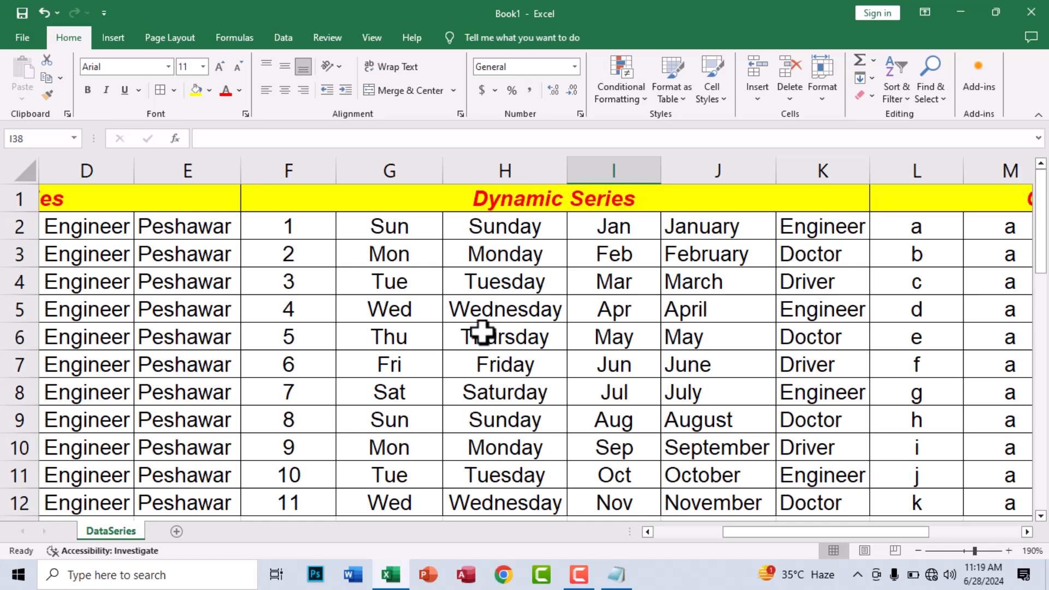
pyautogui.scroll(-6, 483, 332)
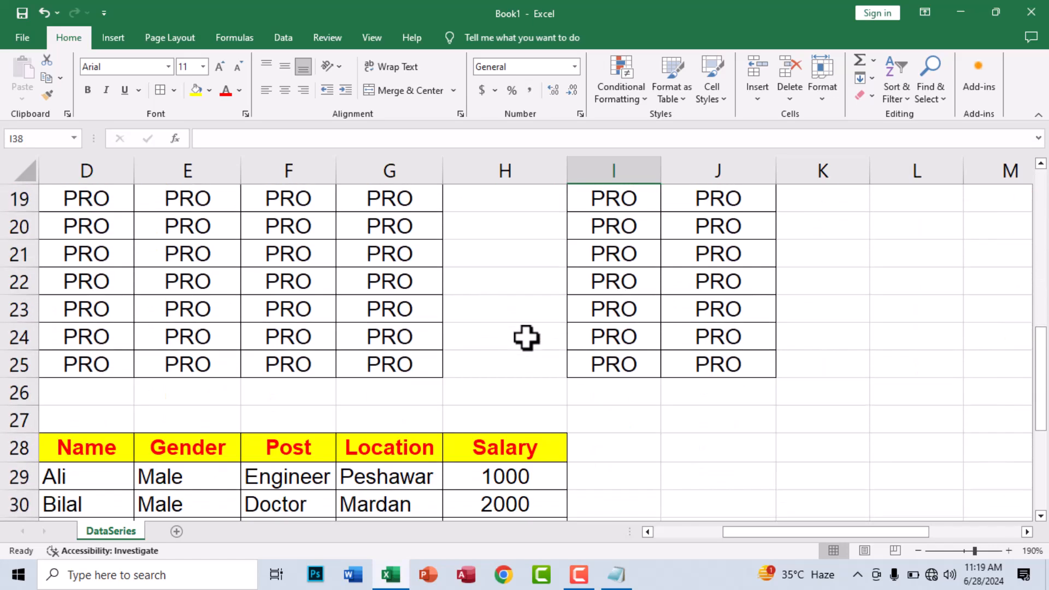
pyautogui.scroll(-3, 527, 338)
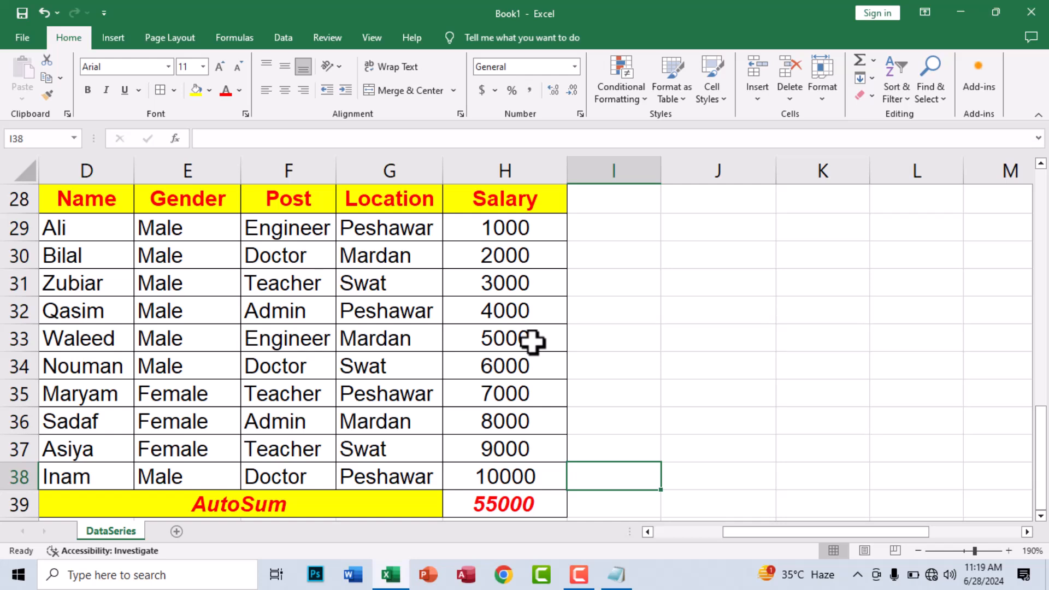
pyautogui.click(683, 342)
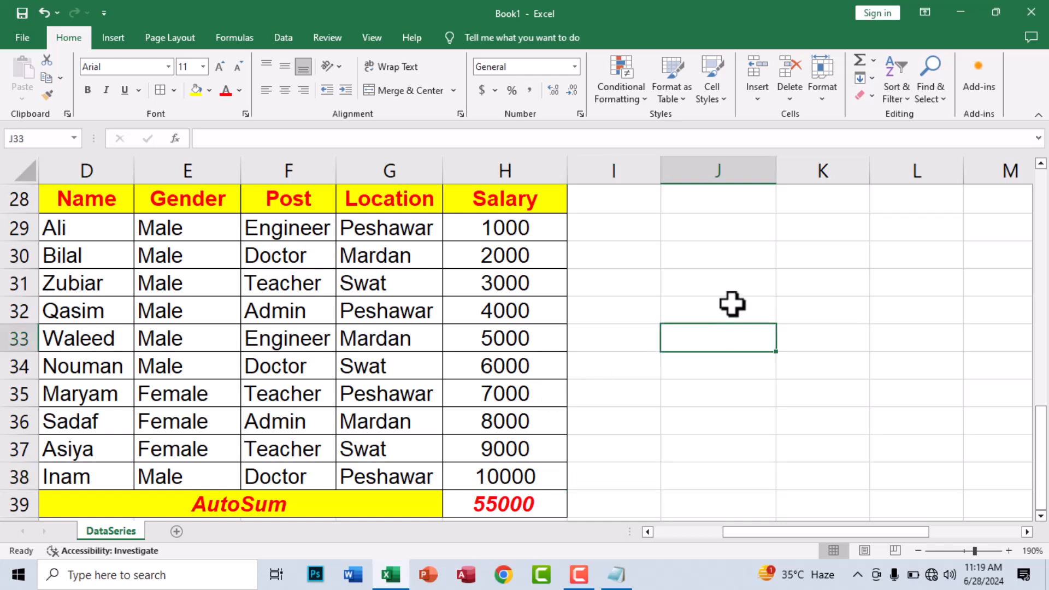
# Enter the text "The Professional Institute" in cell J32.
pyautogui.click(732, 305)
pyautogui.write('The')
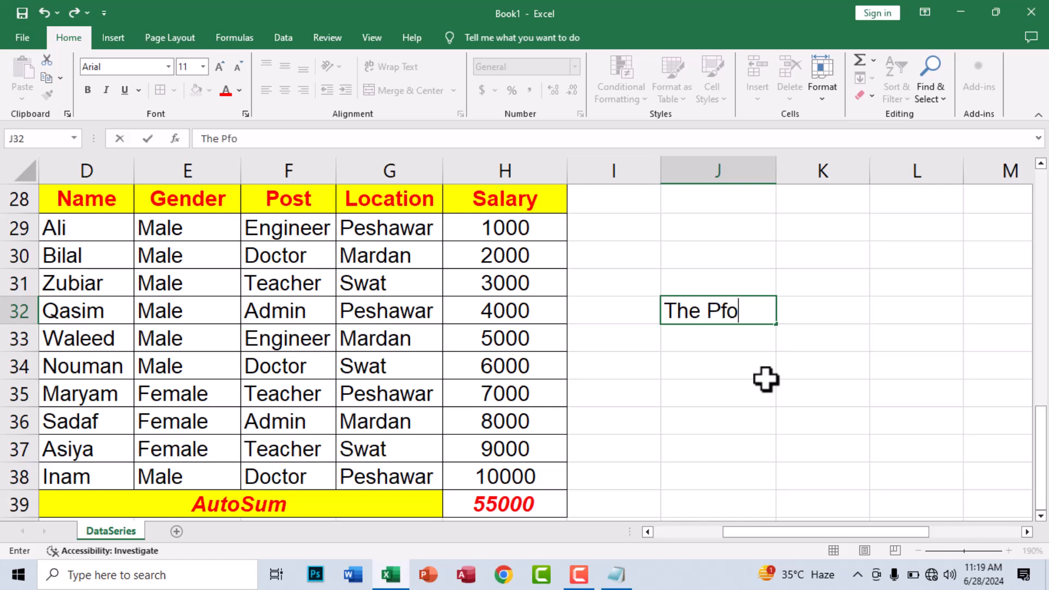
pyautogui.write(' Profes')
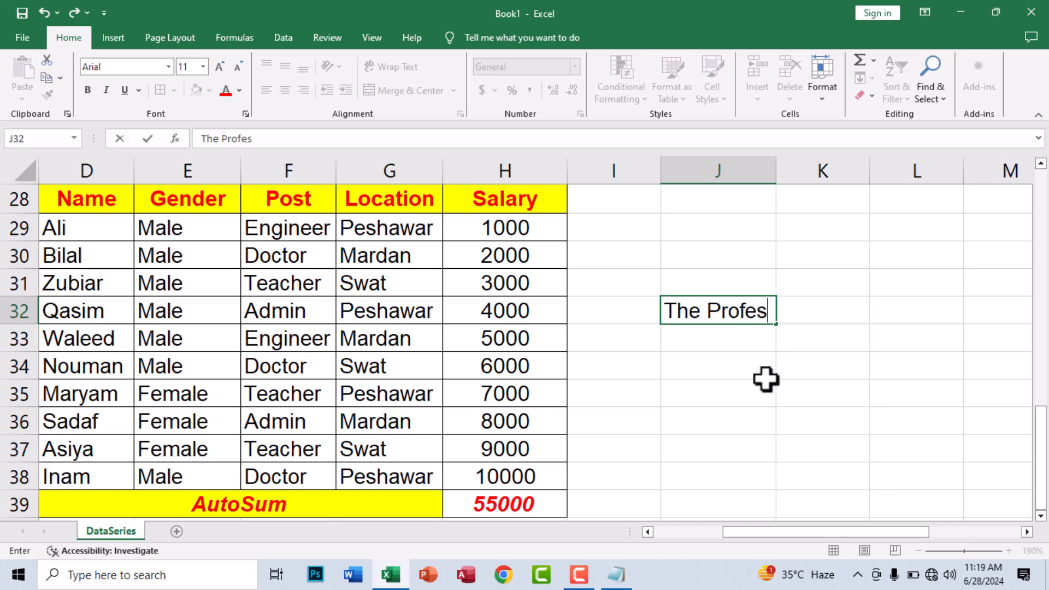
pyautogui.write('sional Institut')
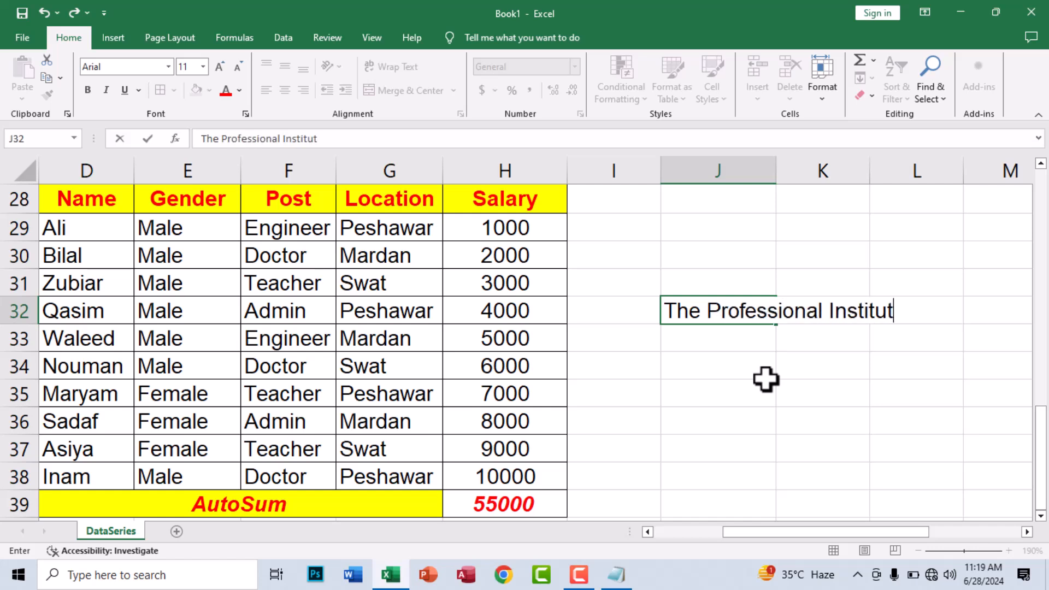
pyautogui.write('e')
pyautogui.press('Return')
# AutoFit column J to the width of the text in J32.
pyautogui.click(714, 308)
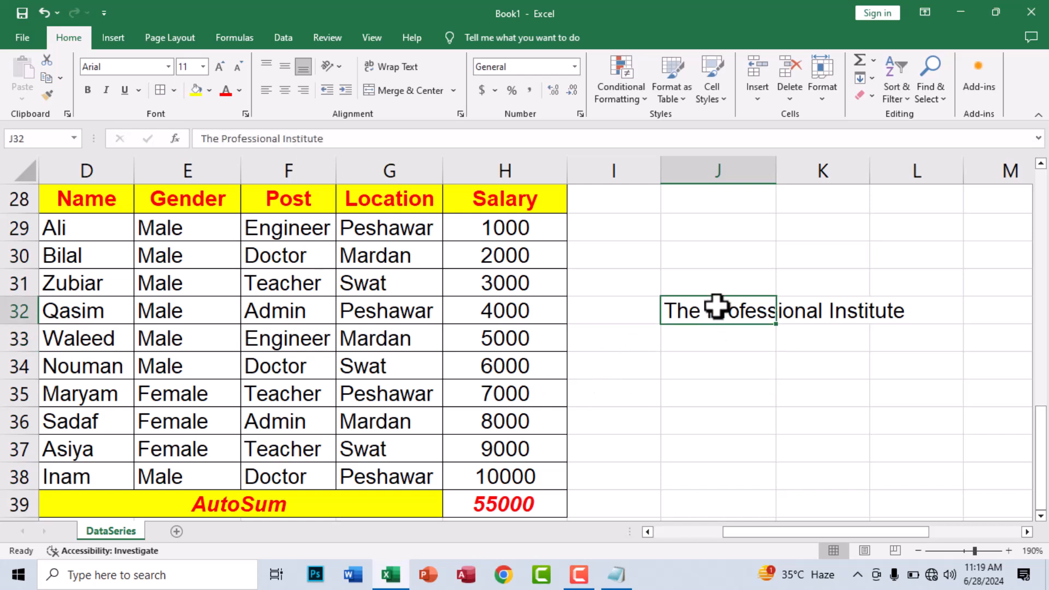
pyautogui.doubleClick(776, 171)
pyautogui.click(782, 349)
pyautogui.click(765, 307)
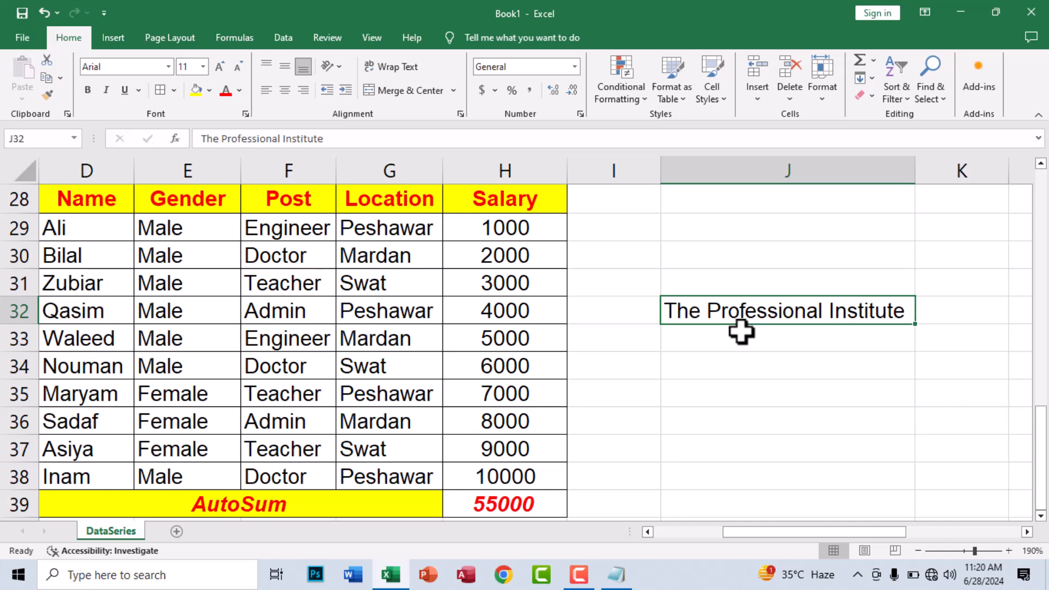
pyautogui.write('g')
pyautogui.press('Escape')
pyautogui.click(754, 347)
pyautogui.click(772, 312)
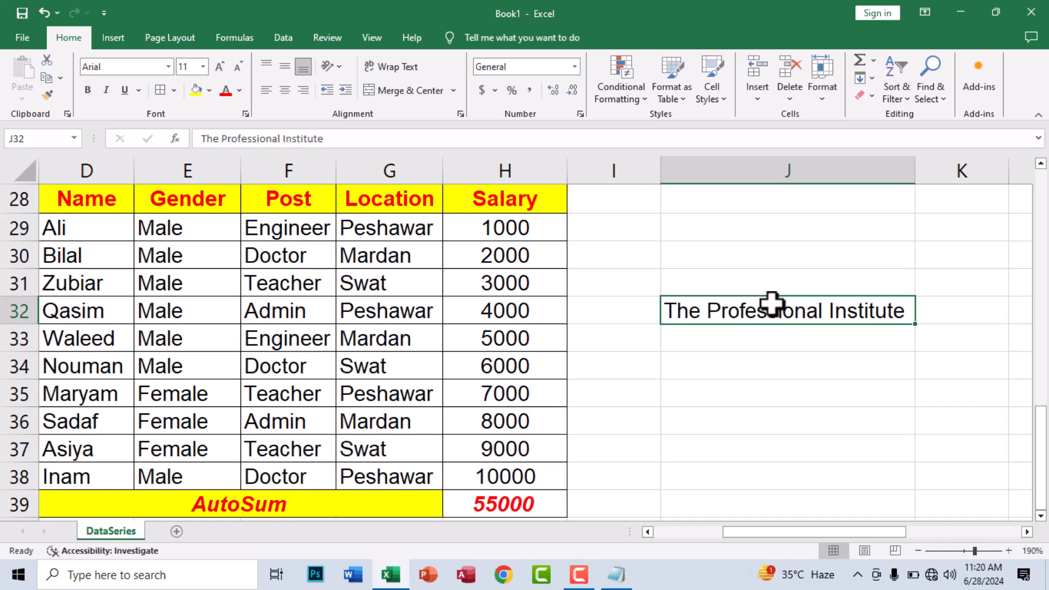
# Edit the text in cell J32 in place, removing the last word so it reads "The Professional".
pyautogui.press('F2')
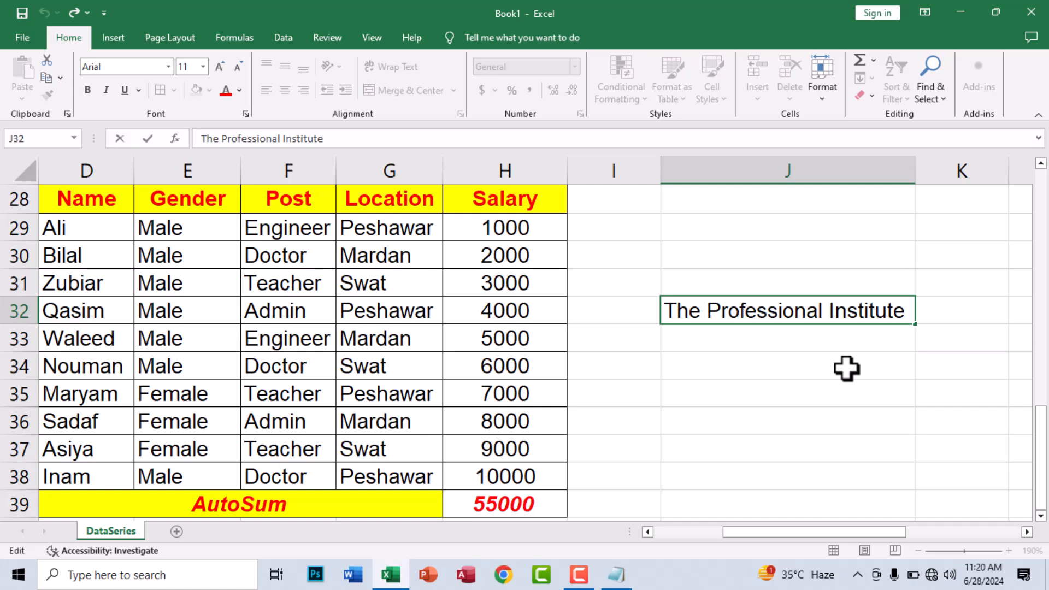
pyautogui.press('BackSpace')
pyautogui.press('BackSpace')
pyautogui.press('BackSpace')
pyautogui.press('BackSpace')
pyautogui.press('BackSpace')
pyautogui.press('Return')
pyautogui.press('Up')
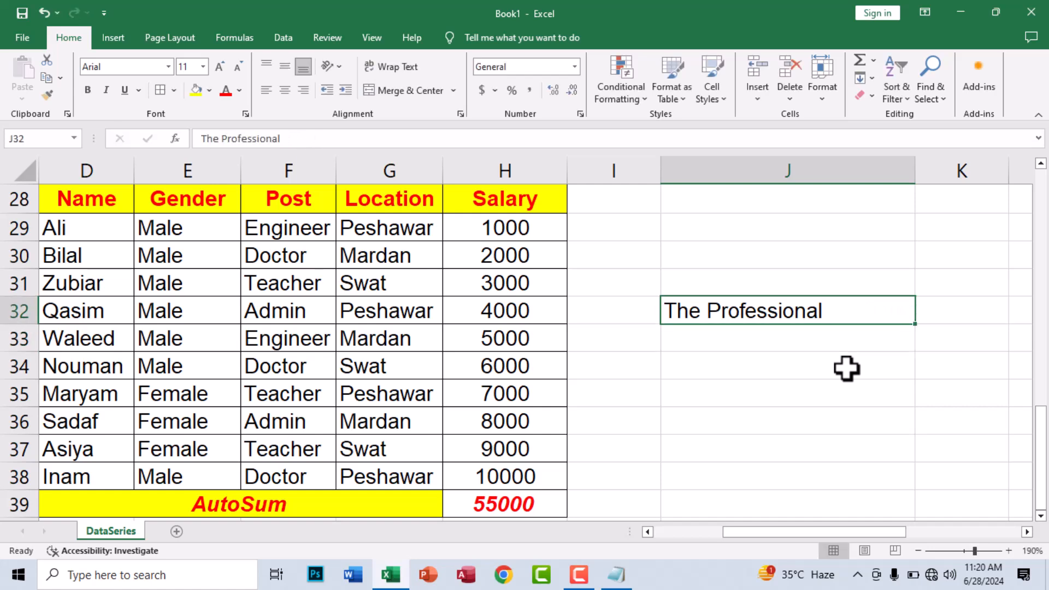
# Delete the contents of cell J32 and undo the deletion.
pyautogui.click(779, 341)
pyautogui.click(766, 309)
pyautogui.press('Delete')
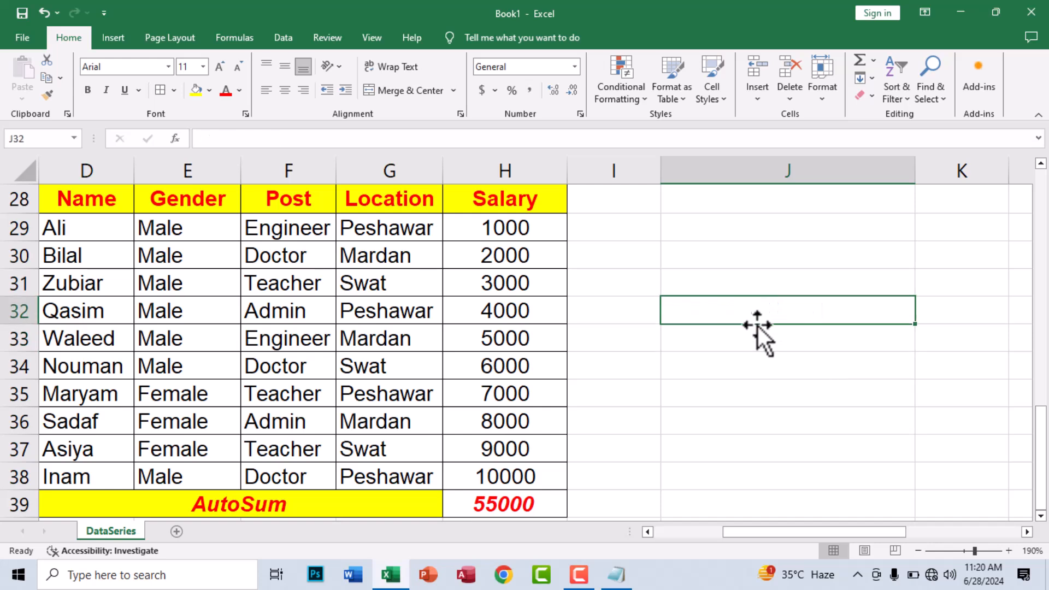
pyautogui.hotkey('ctrl', 'z')
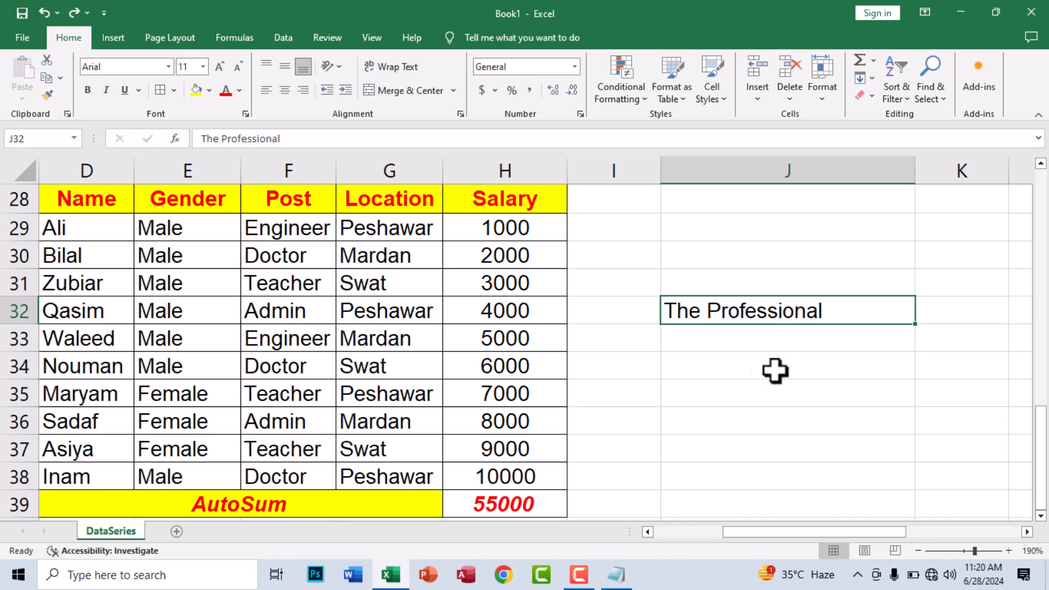
# Return to the start of the worksheet and review the Dynamic Series and Static Series blocks.
pyautogui.scroll(6, 728, 409)
pyautogui.scroll(4, 728, 415)
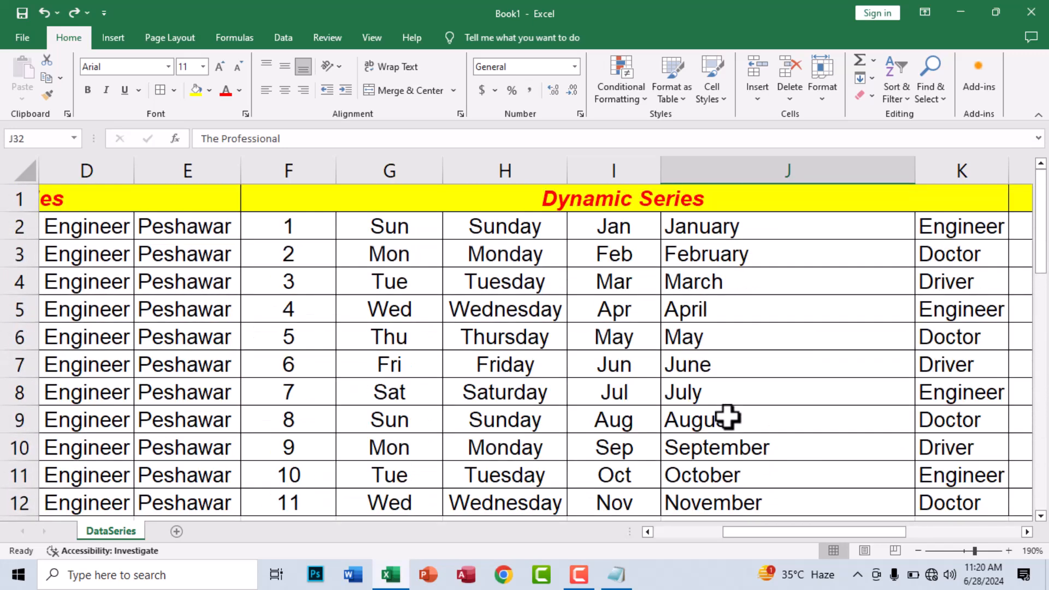
pyautogui.click(613, 376)
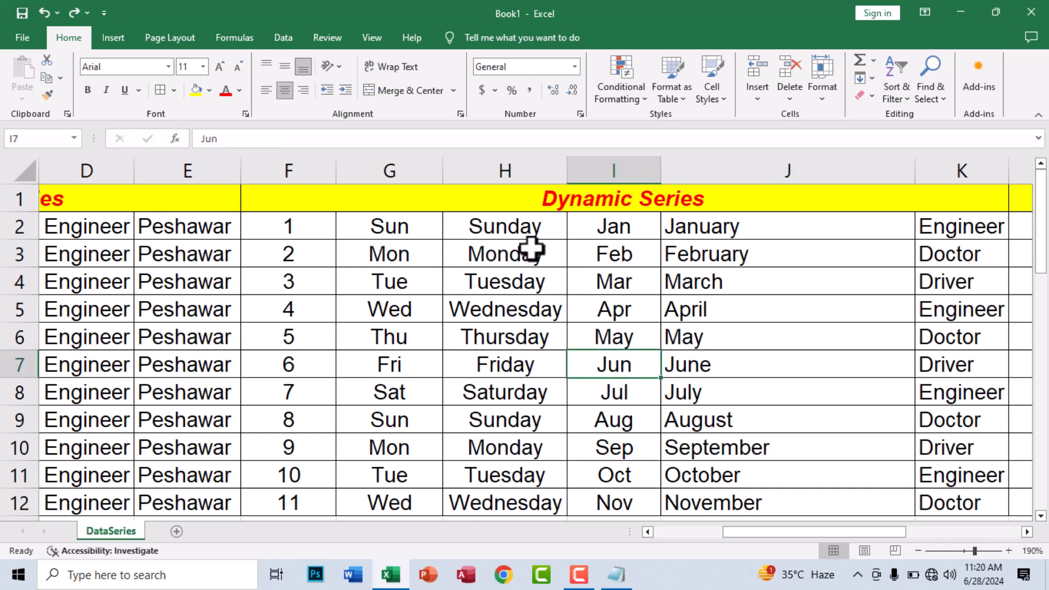
pyautogui.moveTo(835, 534); pyautogui.dragTo(613, 522)
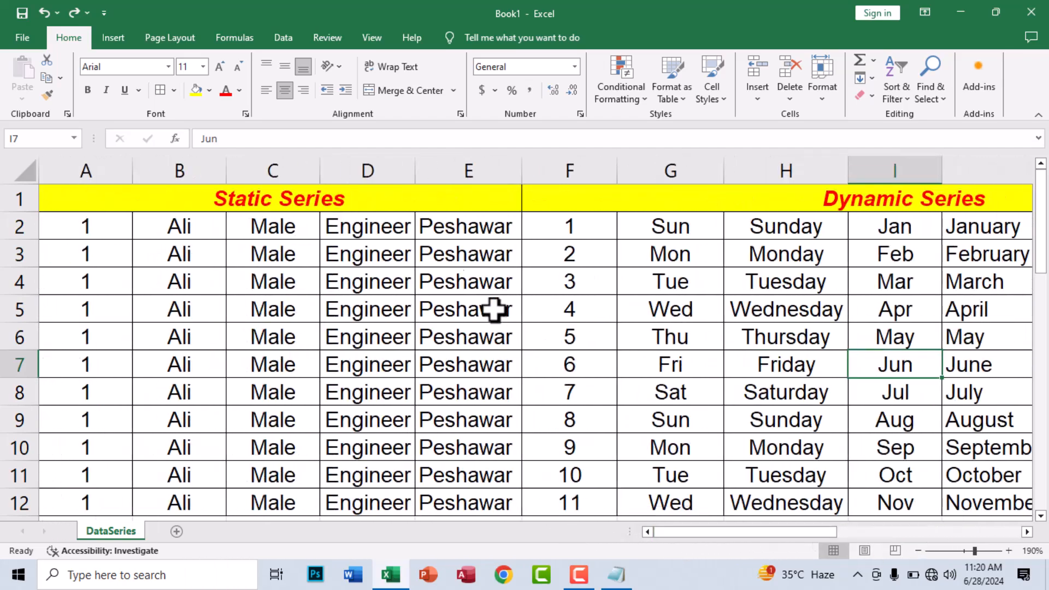
pyautogui.click(441, 362)
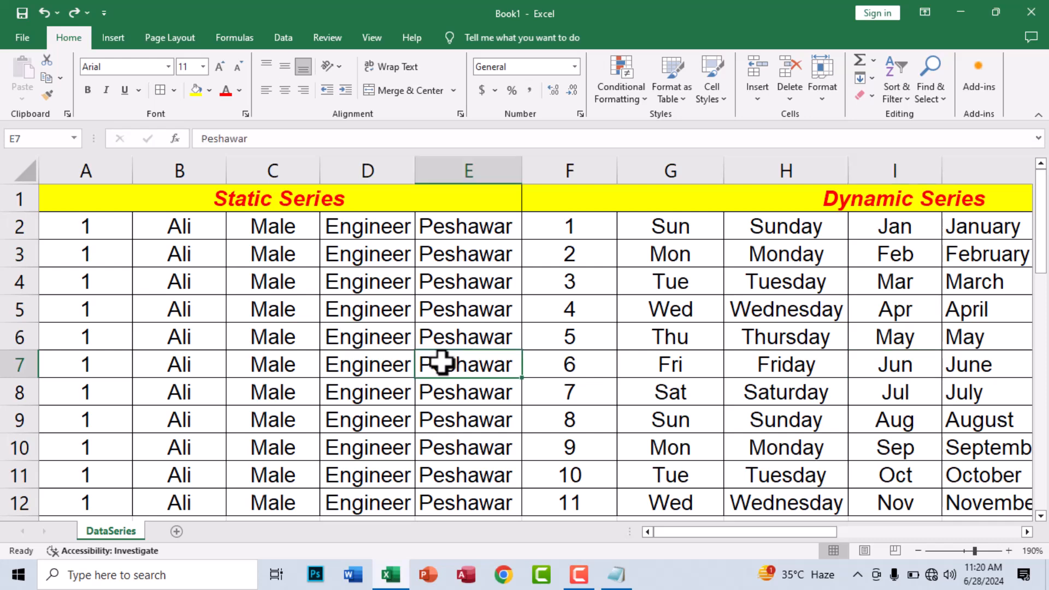